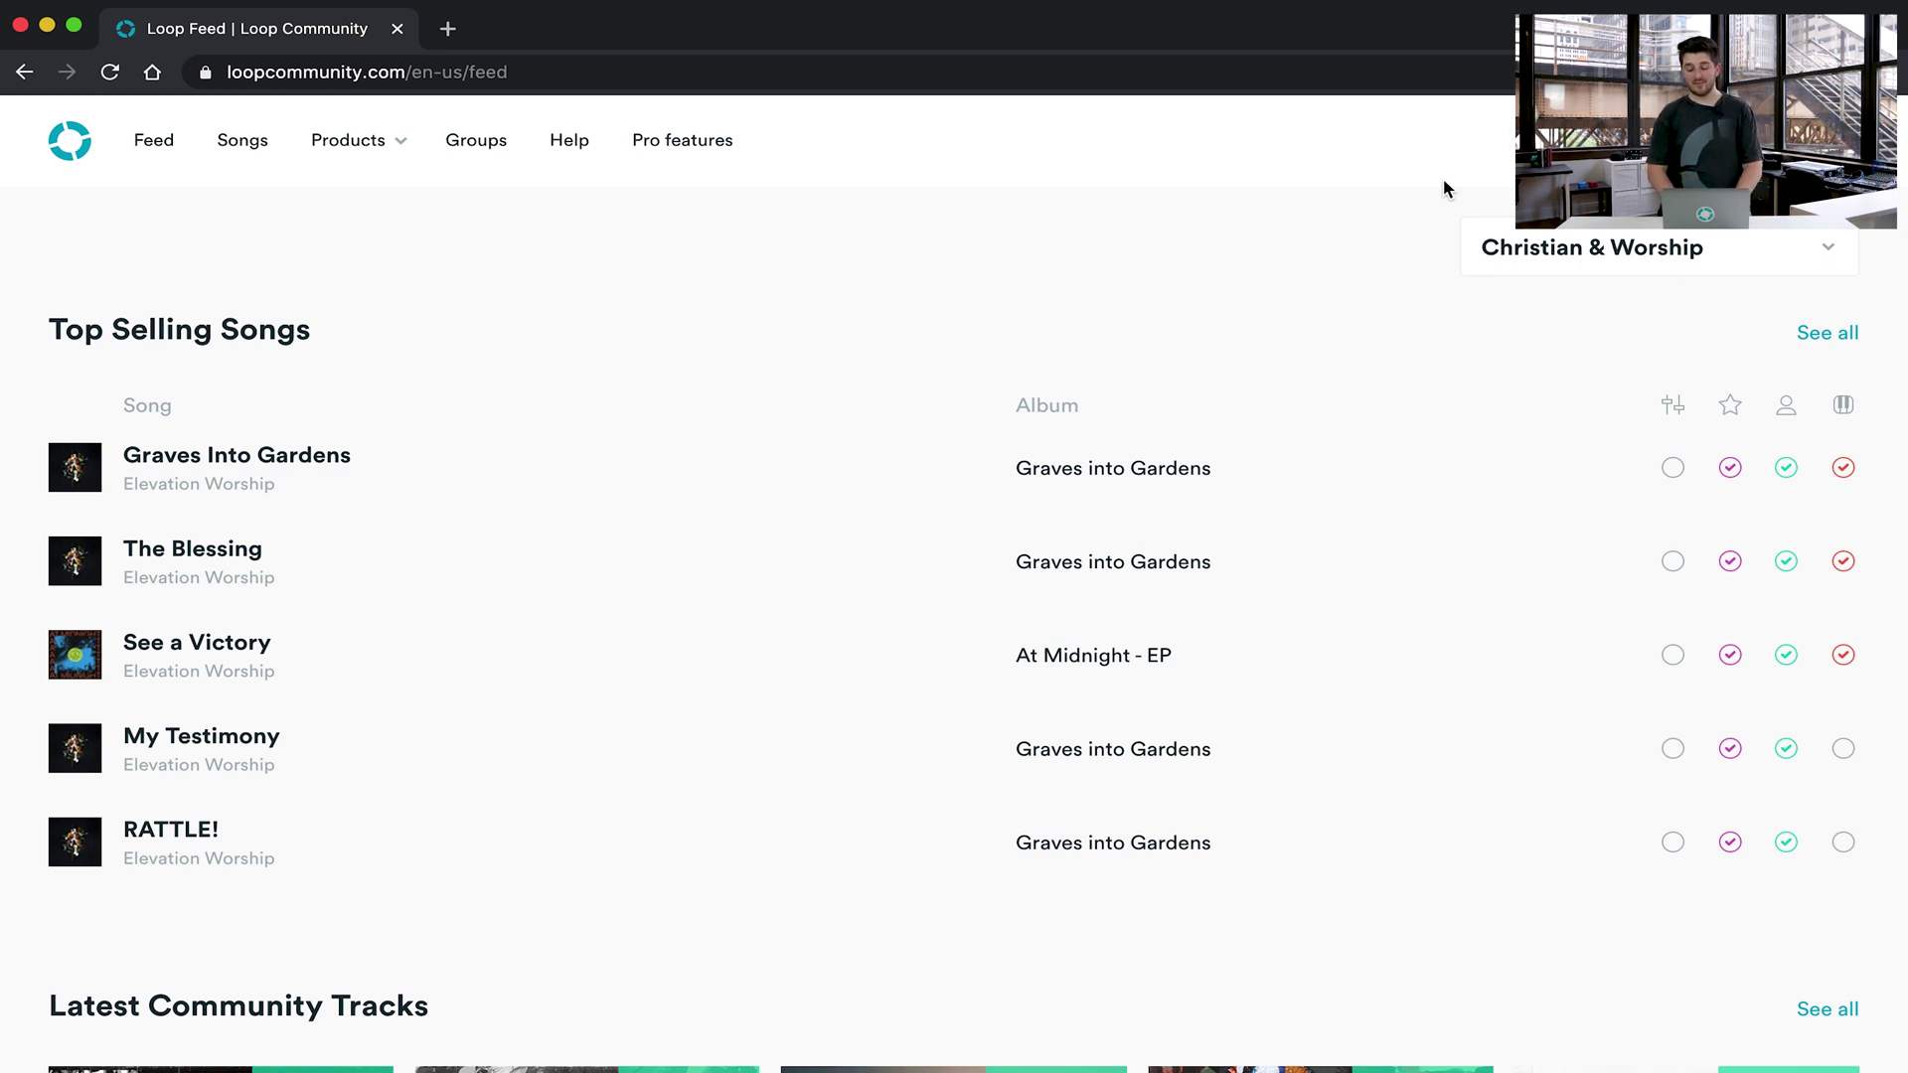
Search for 'Living Hope', open Phil Wickham's song page and list its community multitracks.
left_click(1769, 140)
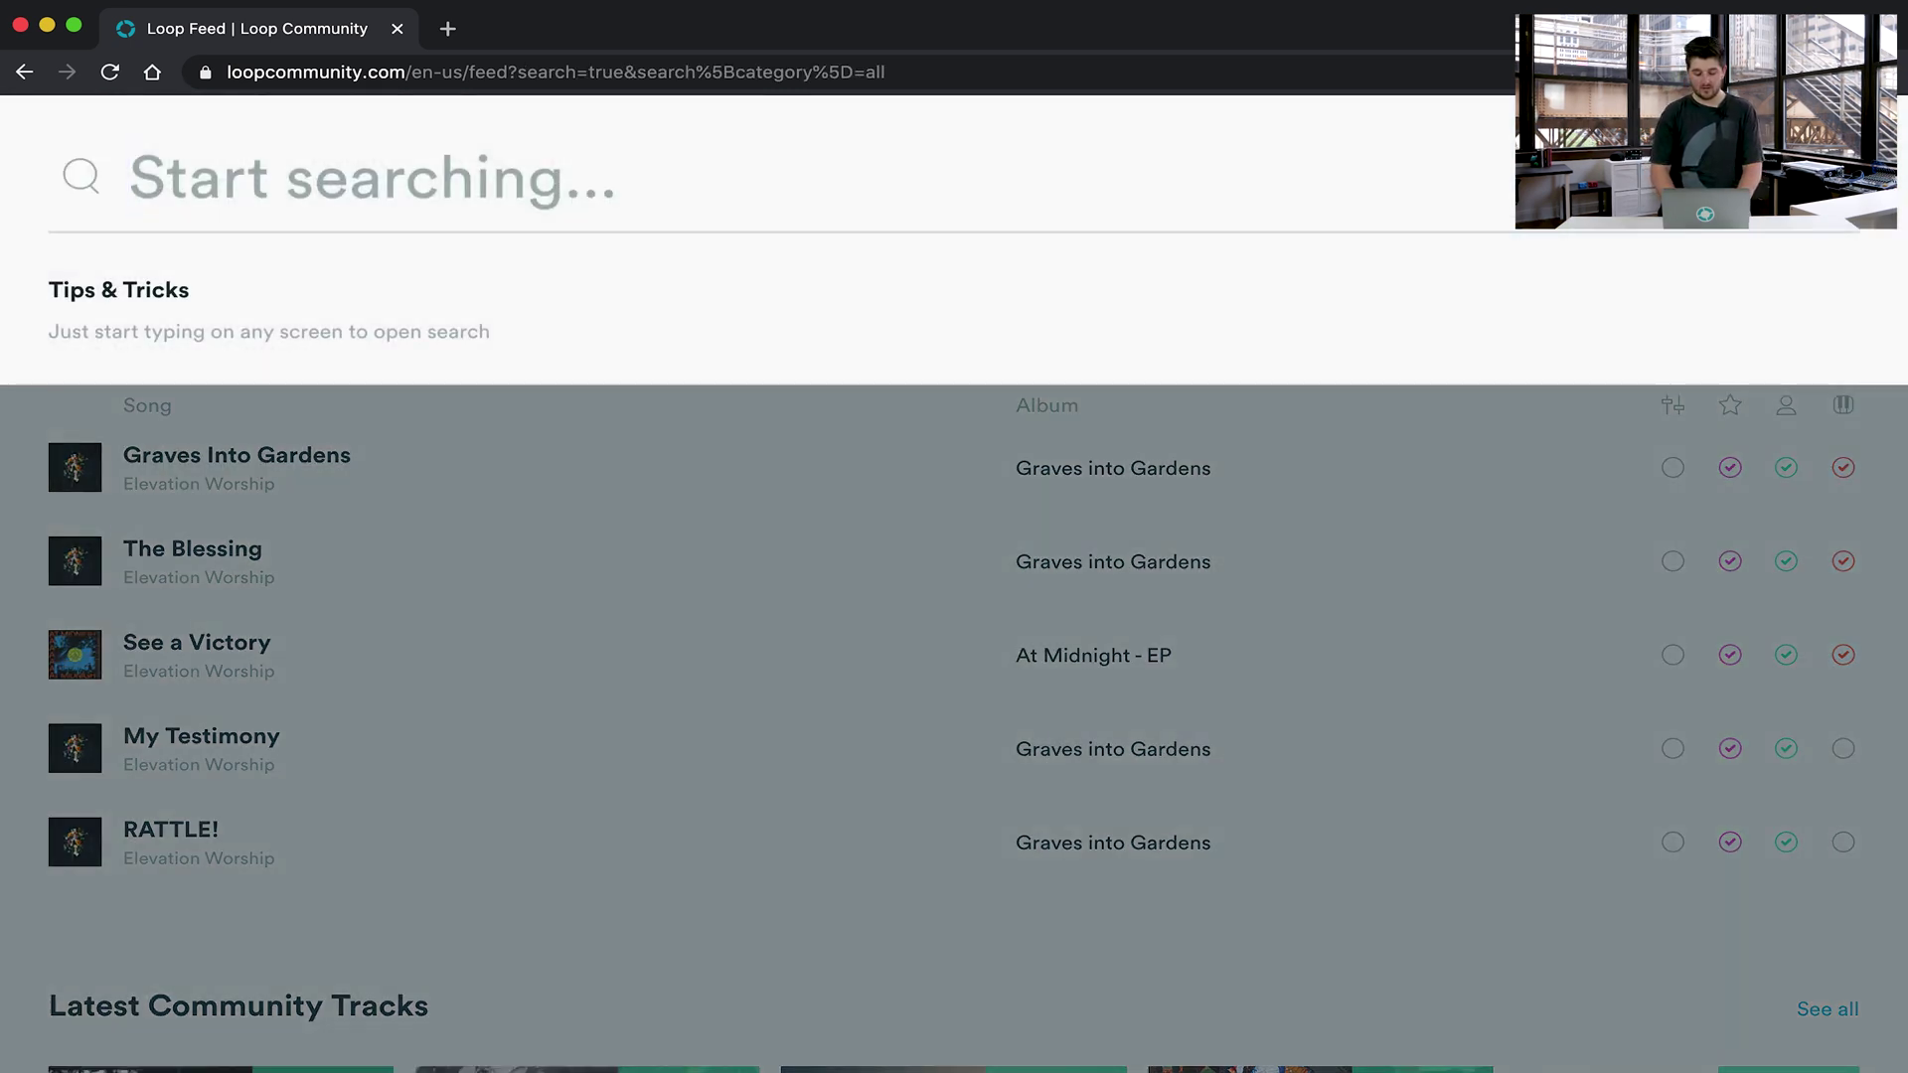
type("Living Hope")
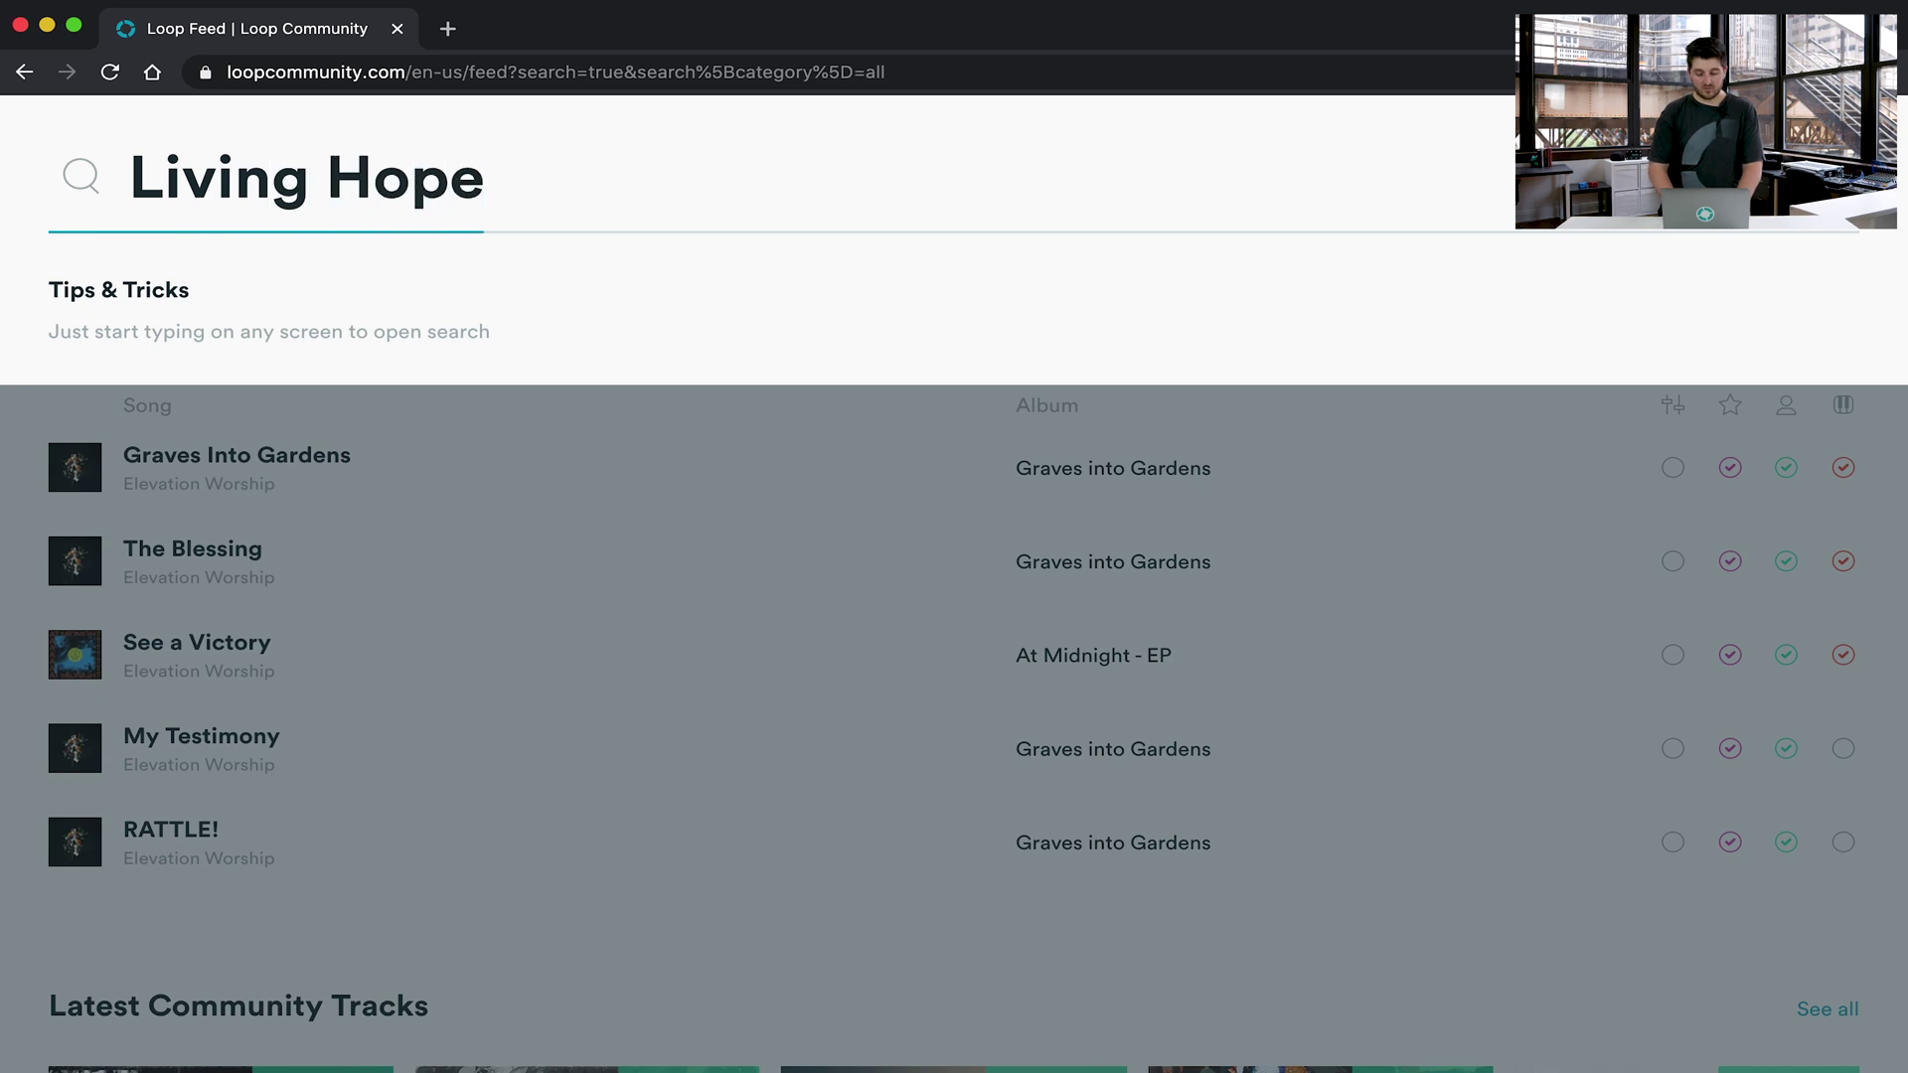
key("Return")
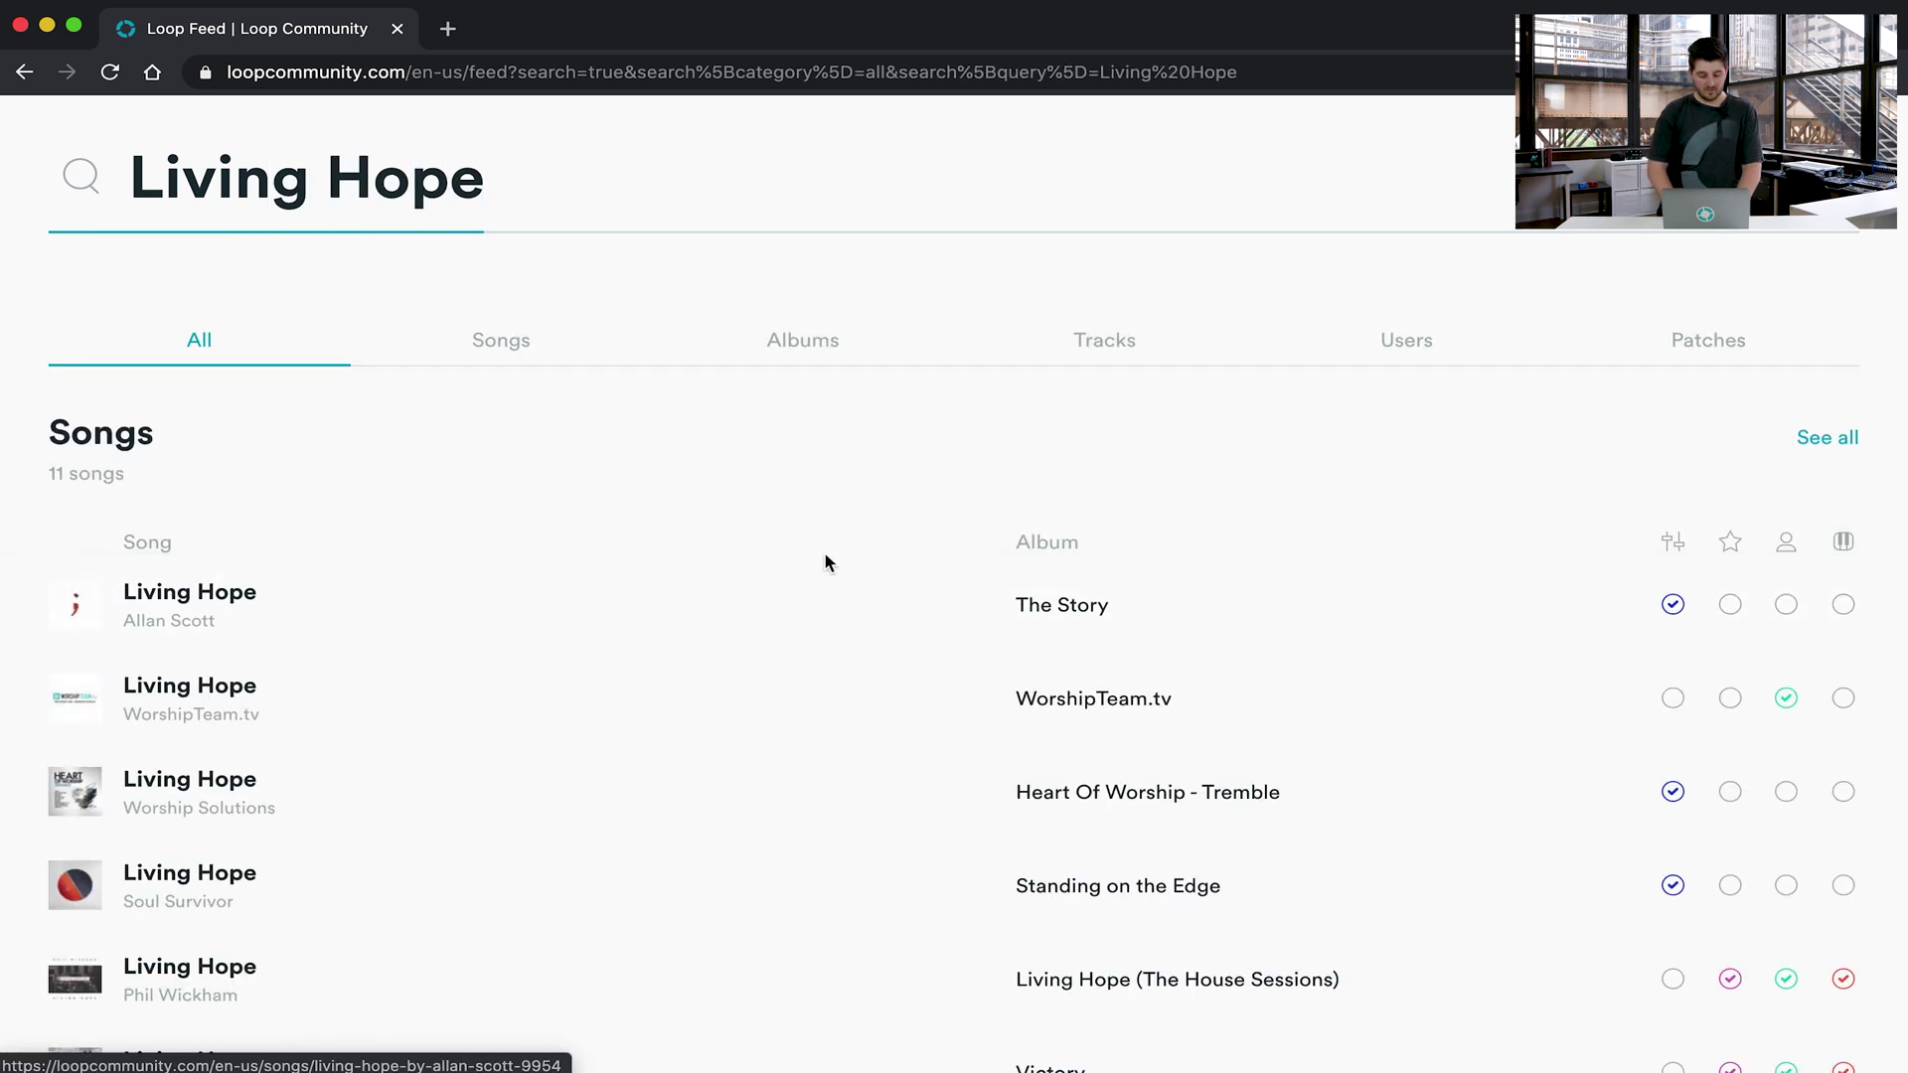
scroll(825, 556, "down", 5)
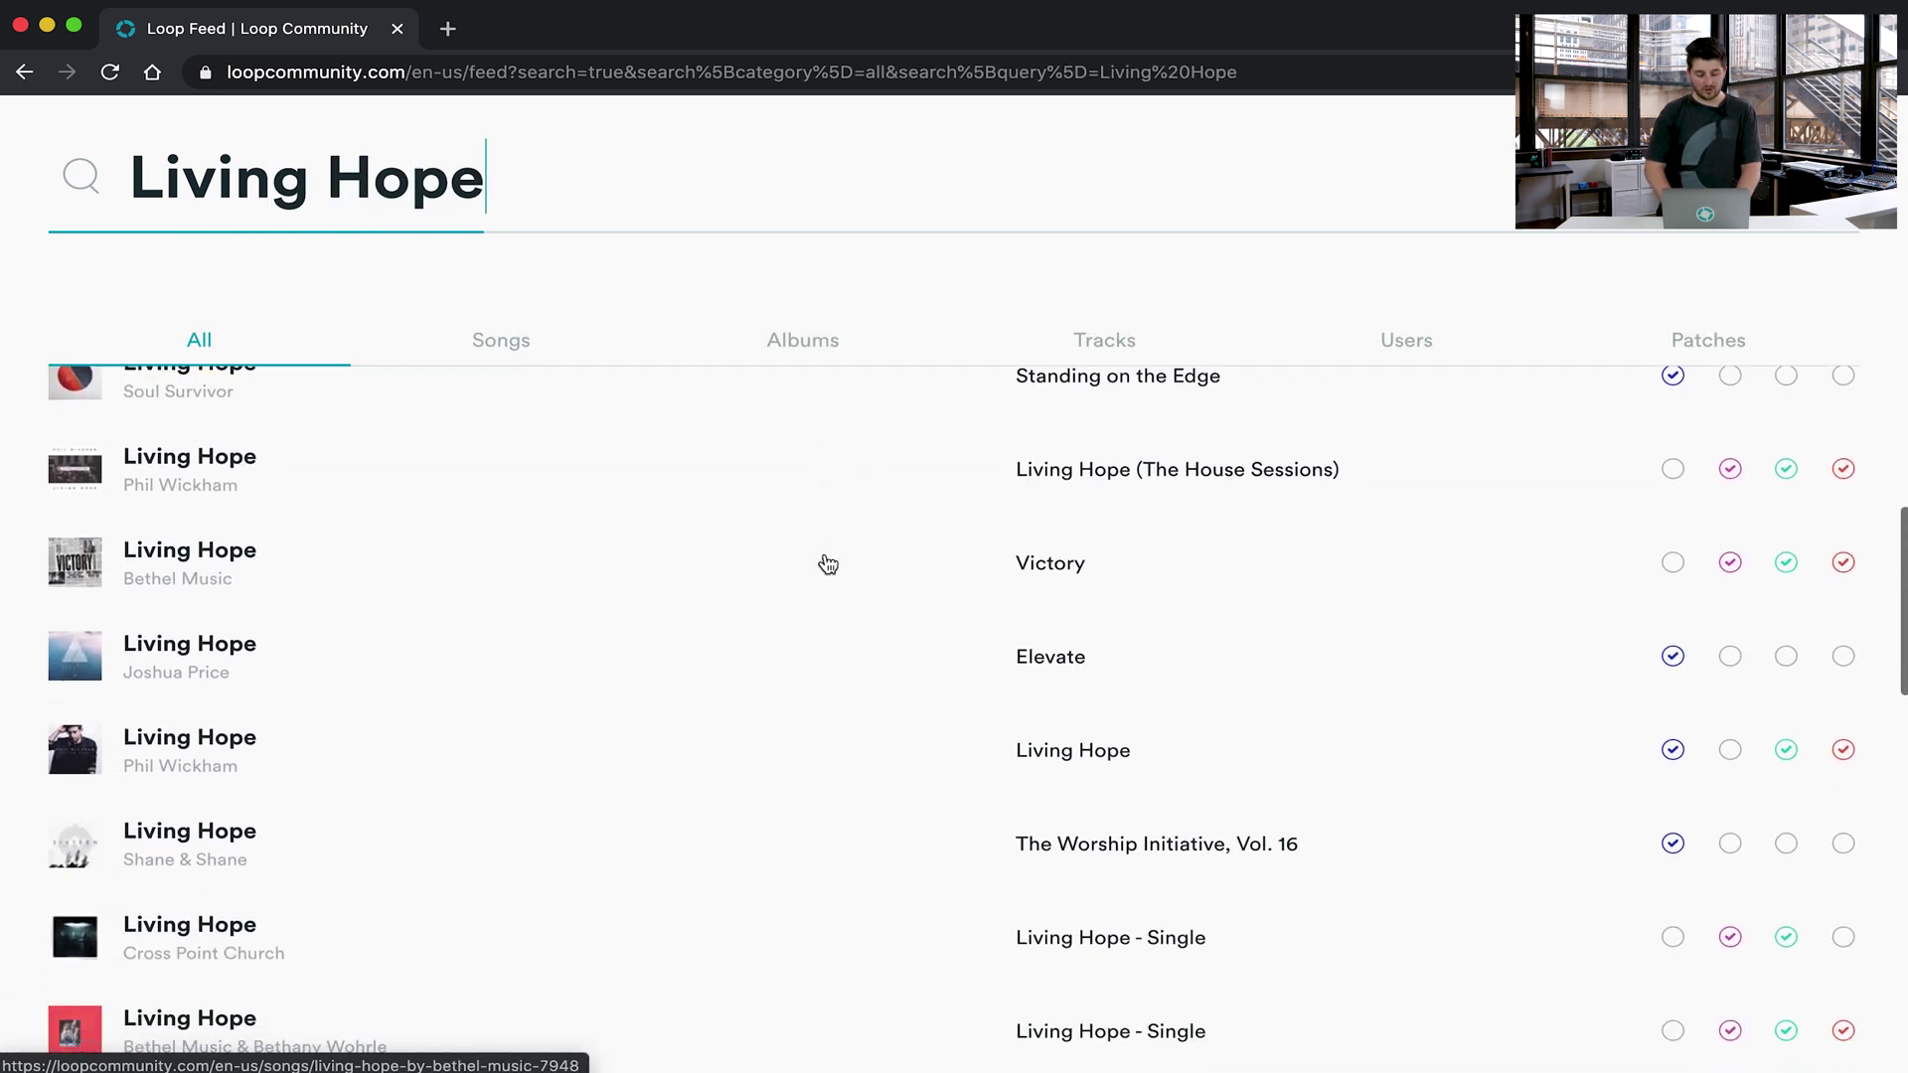
scroll(825, 562, "down", 1)
left_click(796, 624)
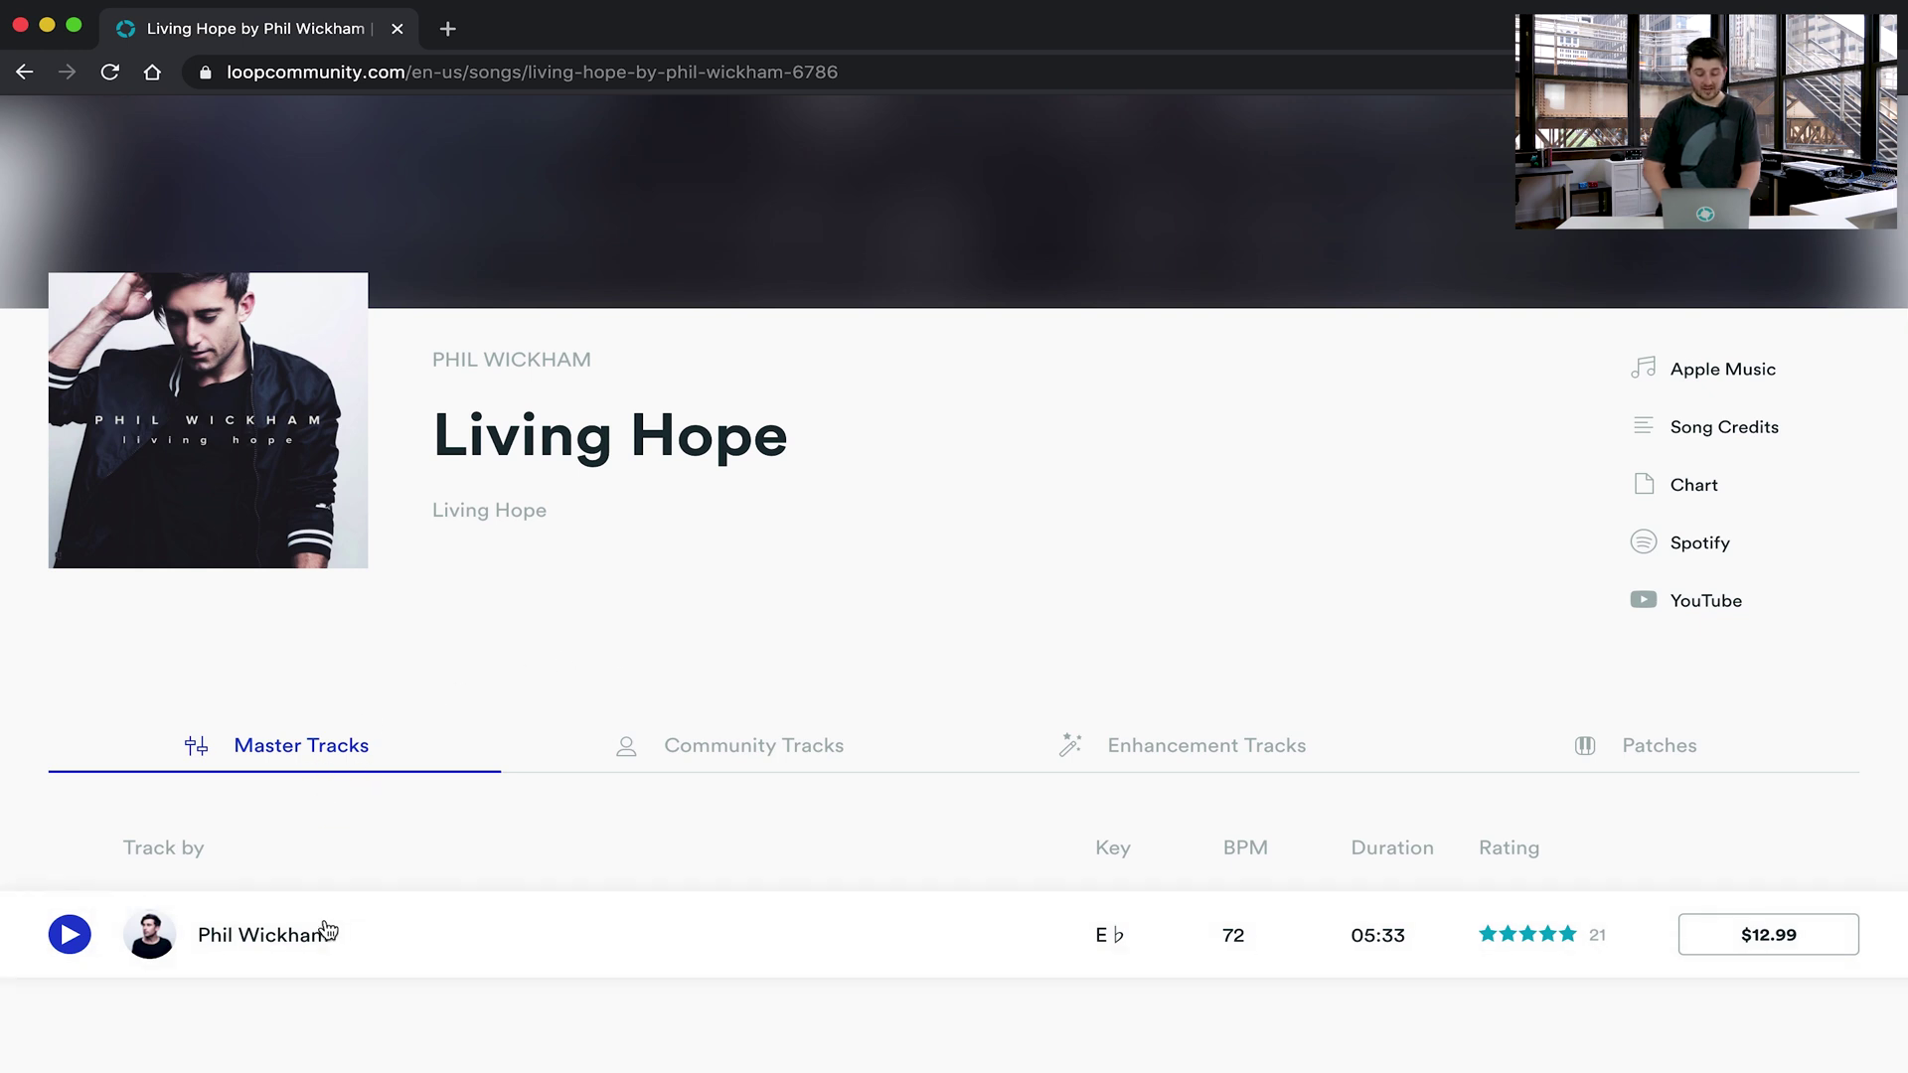
left_click(756, 744)
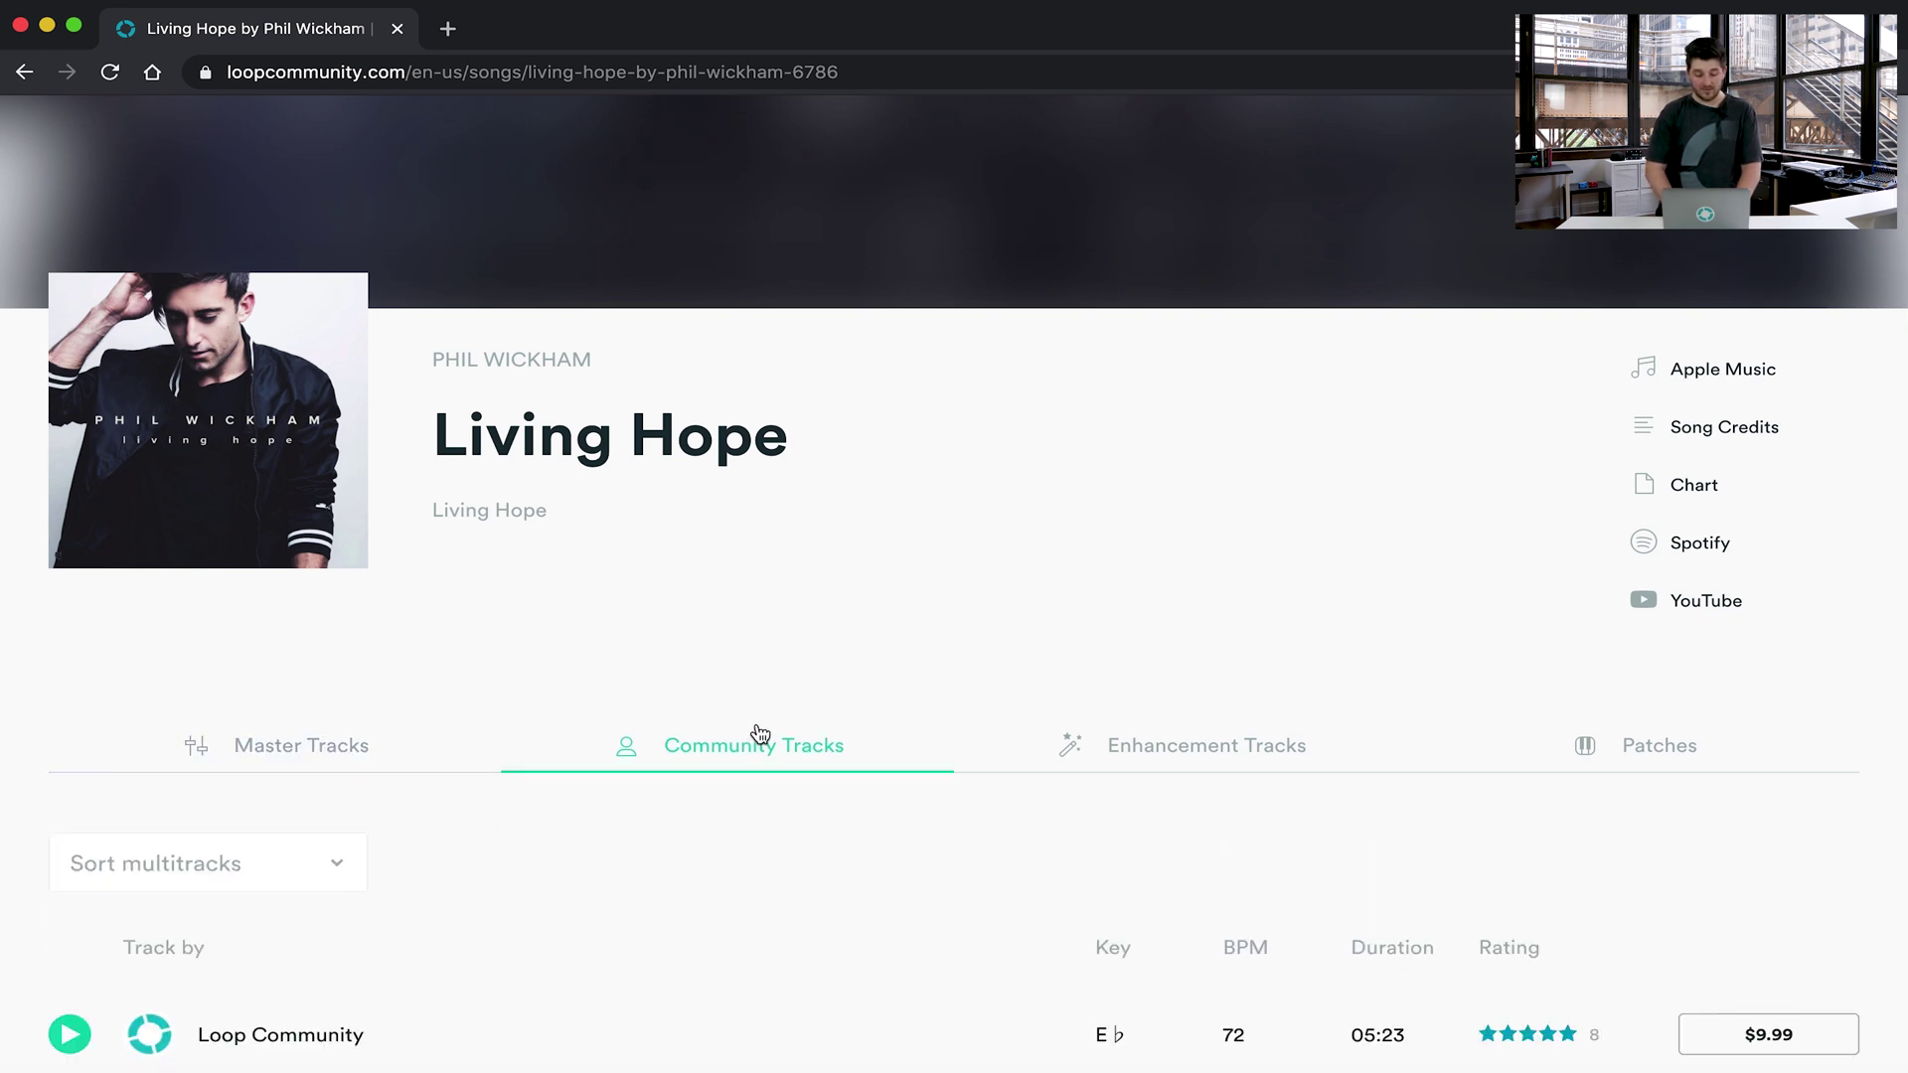
Buy the Loop Community Living Hope multitrack as In-App Only at $19.99 by adding it to the cart.
scroll(696, 815, "down", 3)
left_click(715, 852)
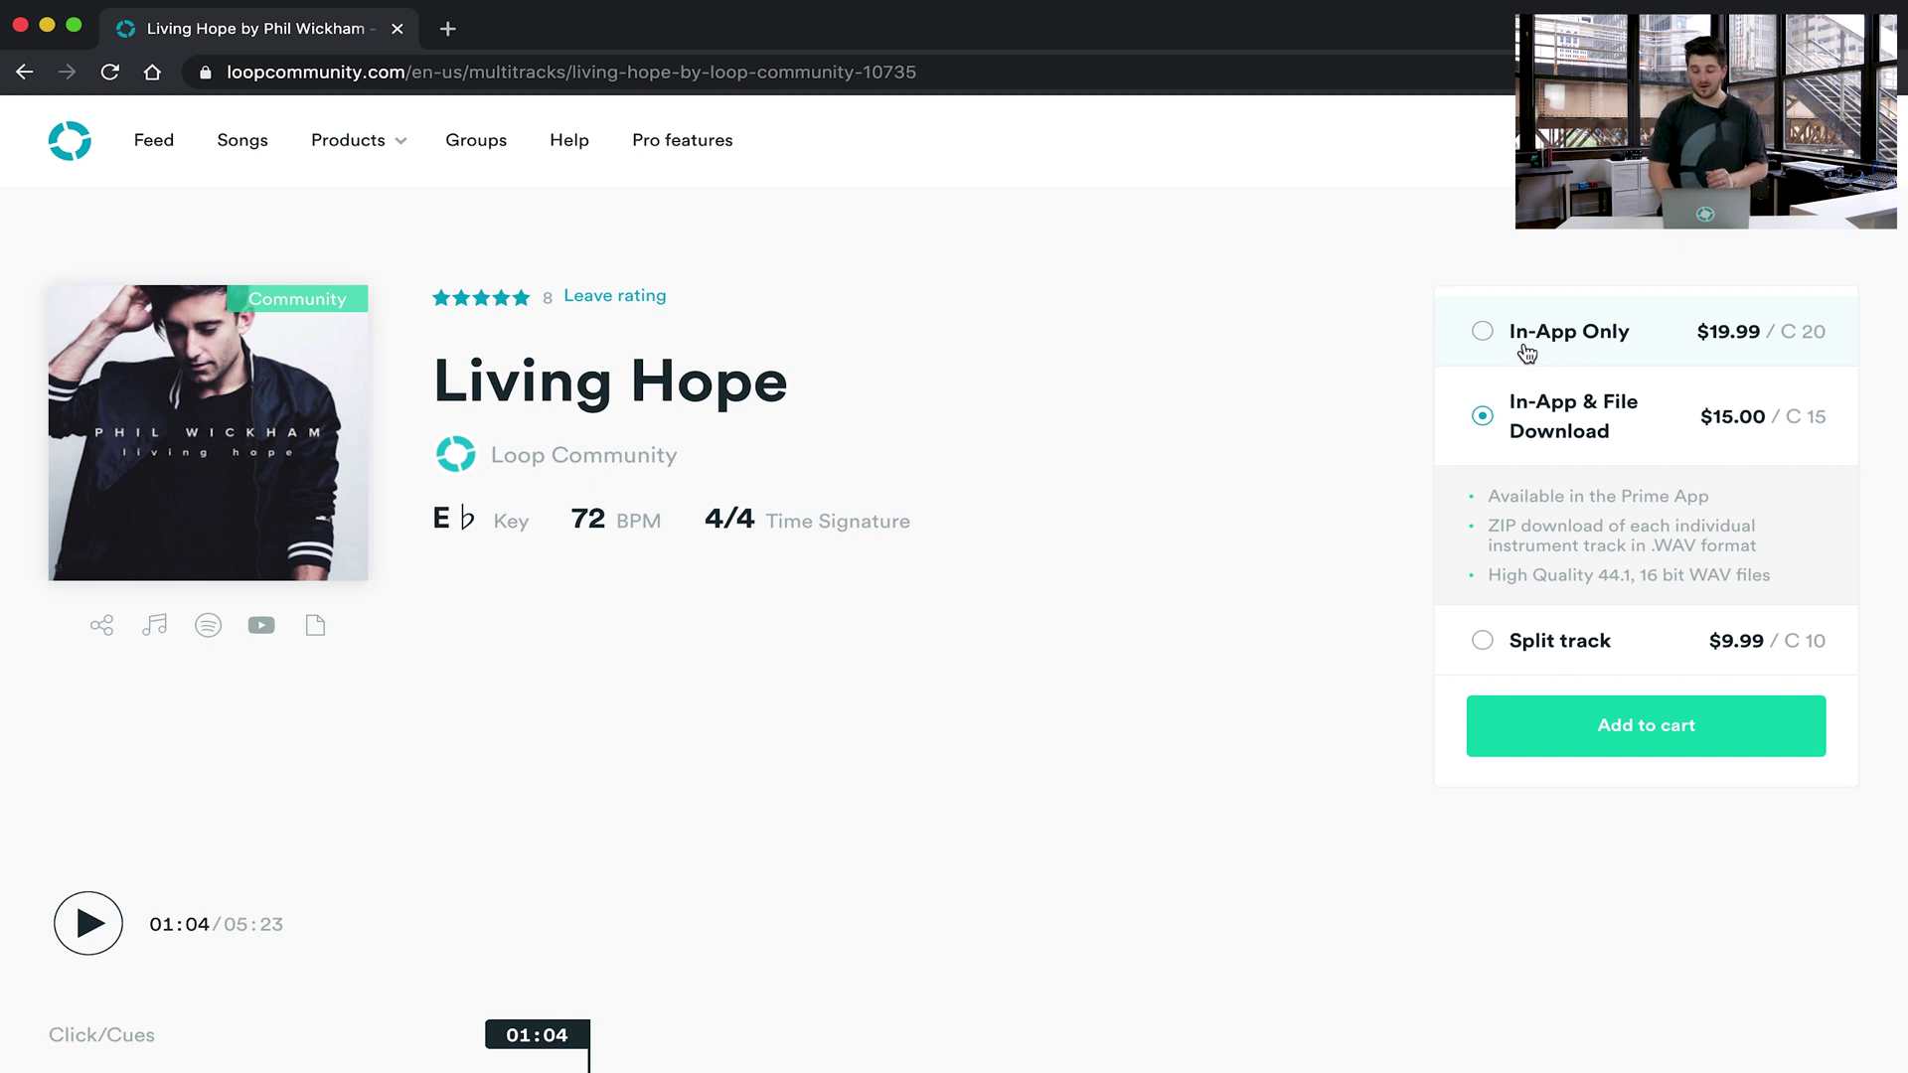
left_click(1481, 331)
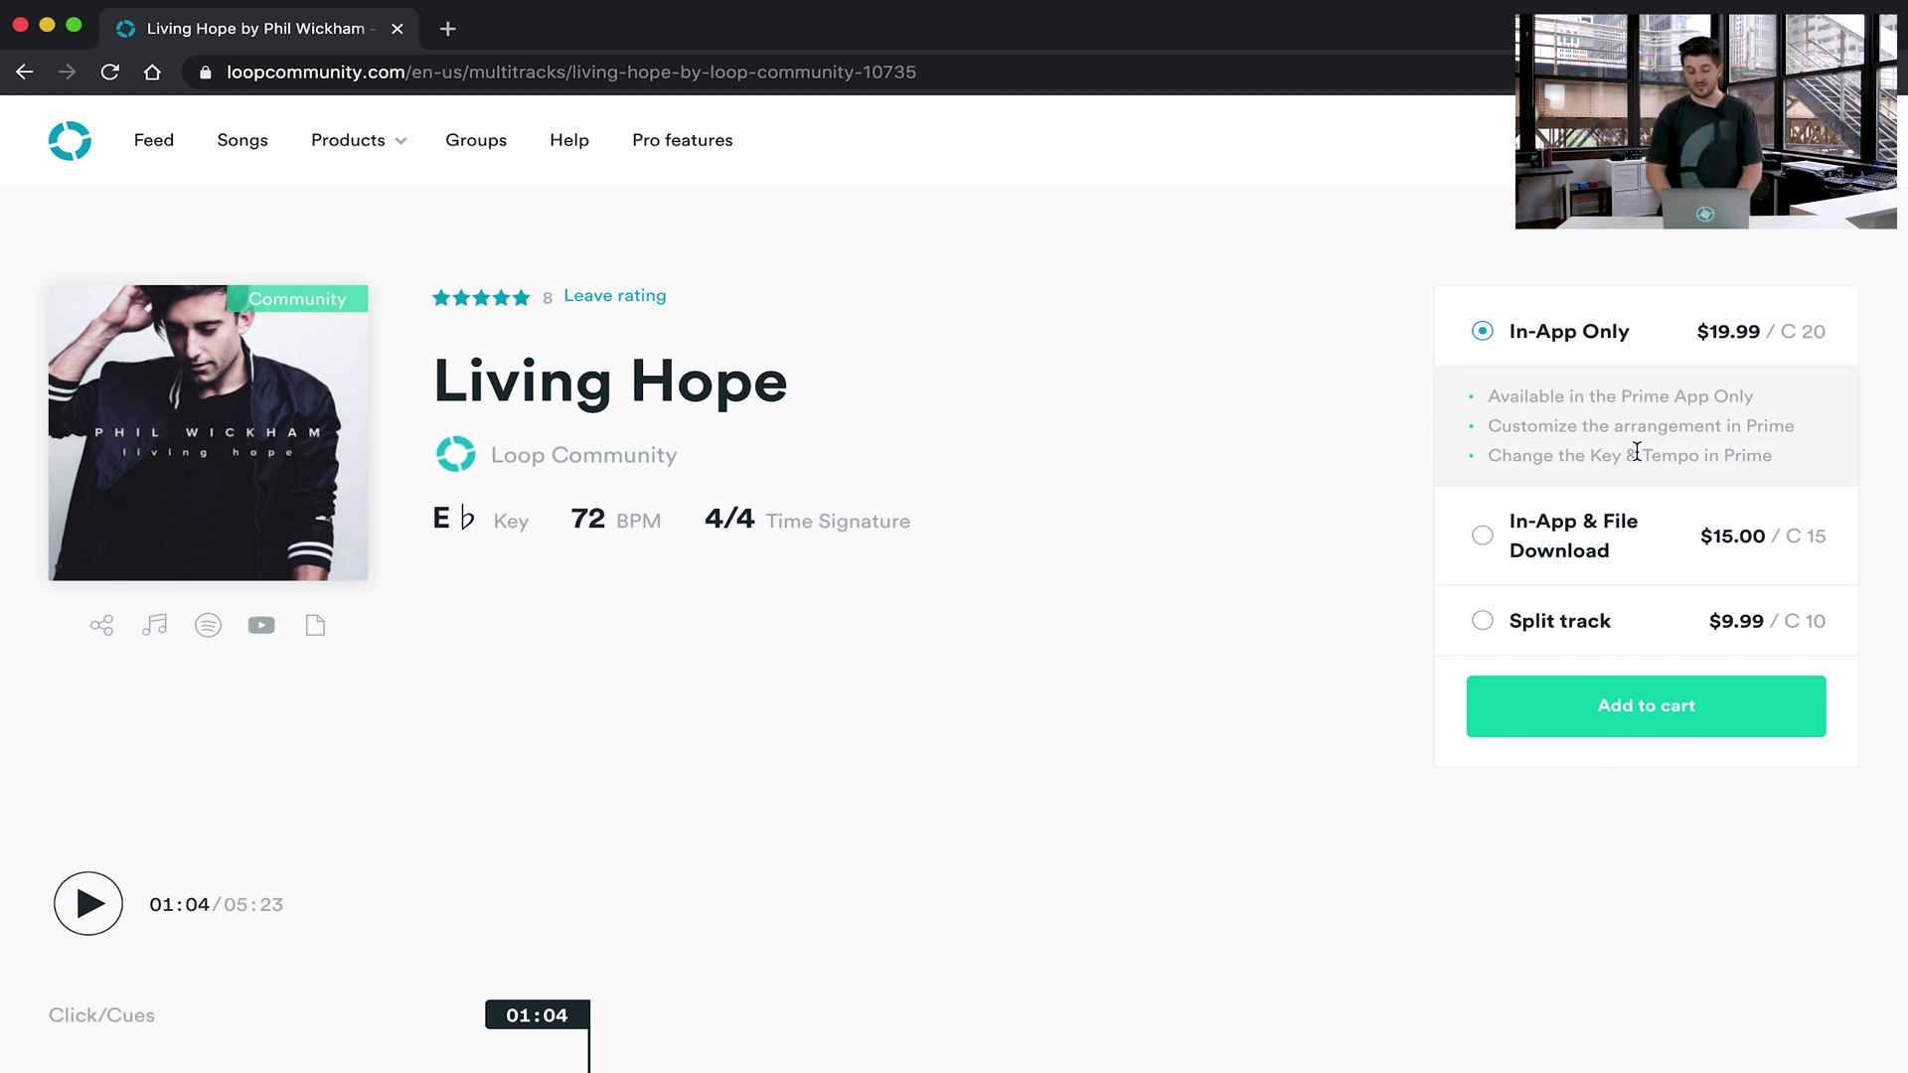
left_click(1621, 730)
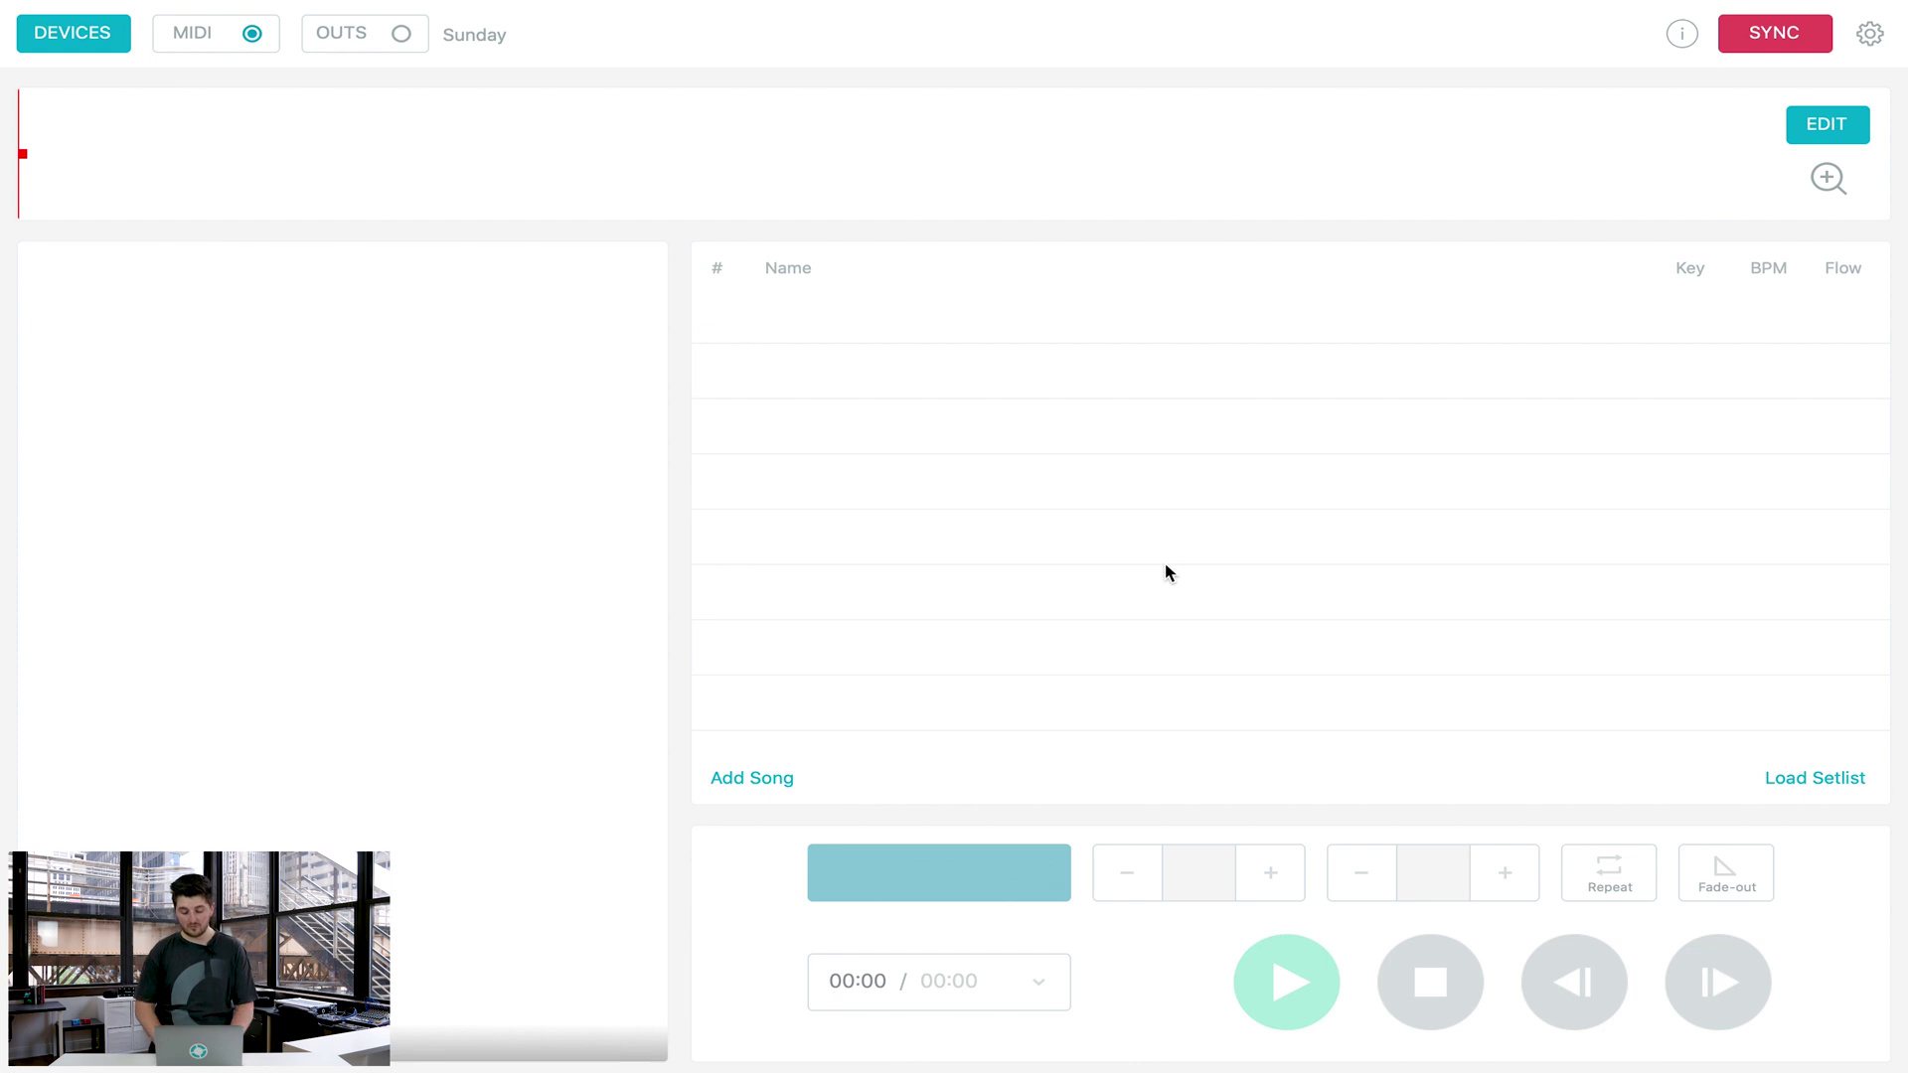
Search 'Living' and load the Original Living Hope by Loop Community into the Sunday setlist.
left_click(751, 778)
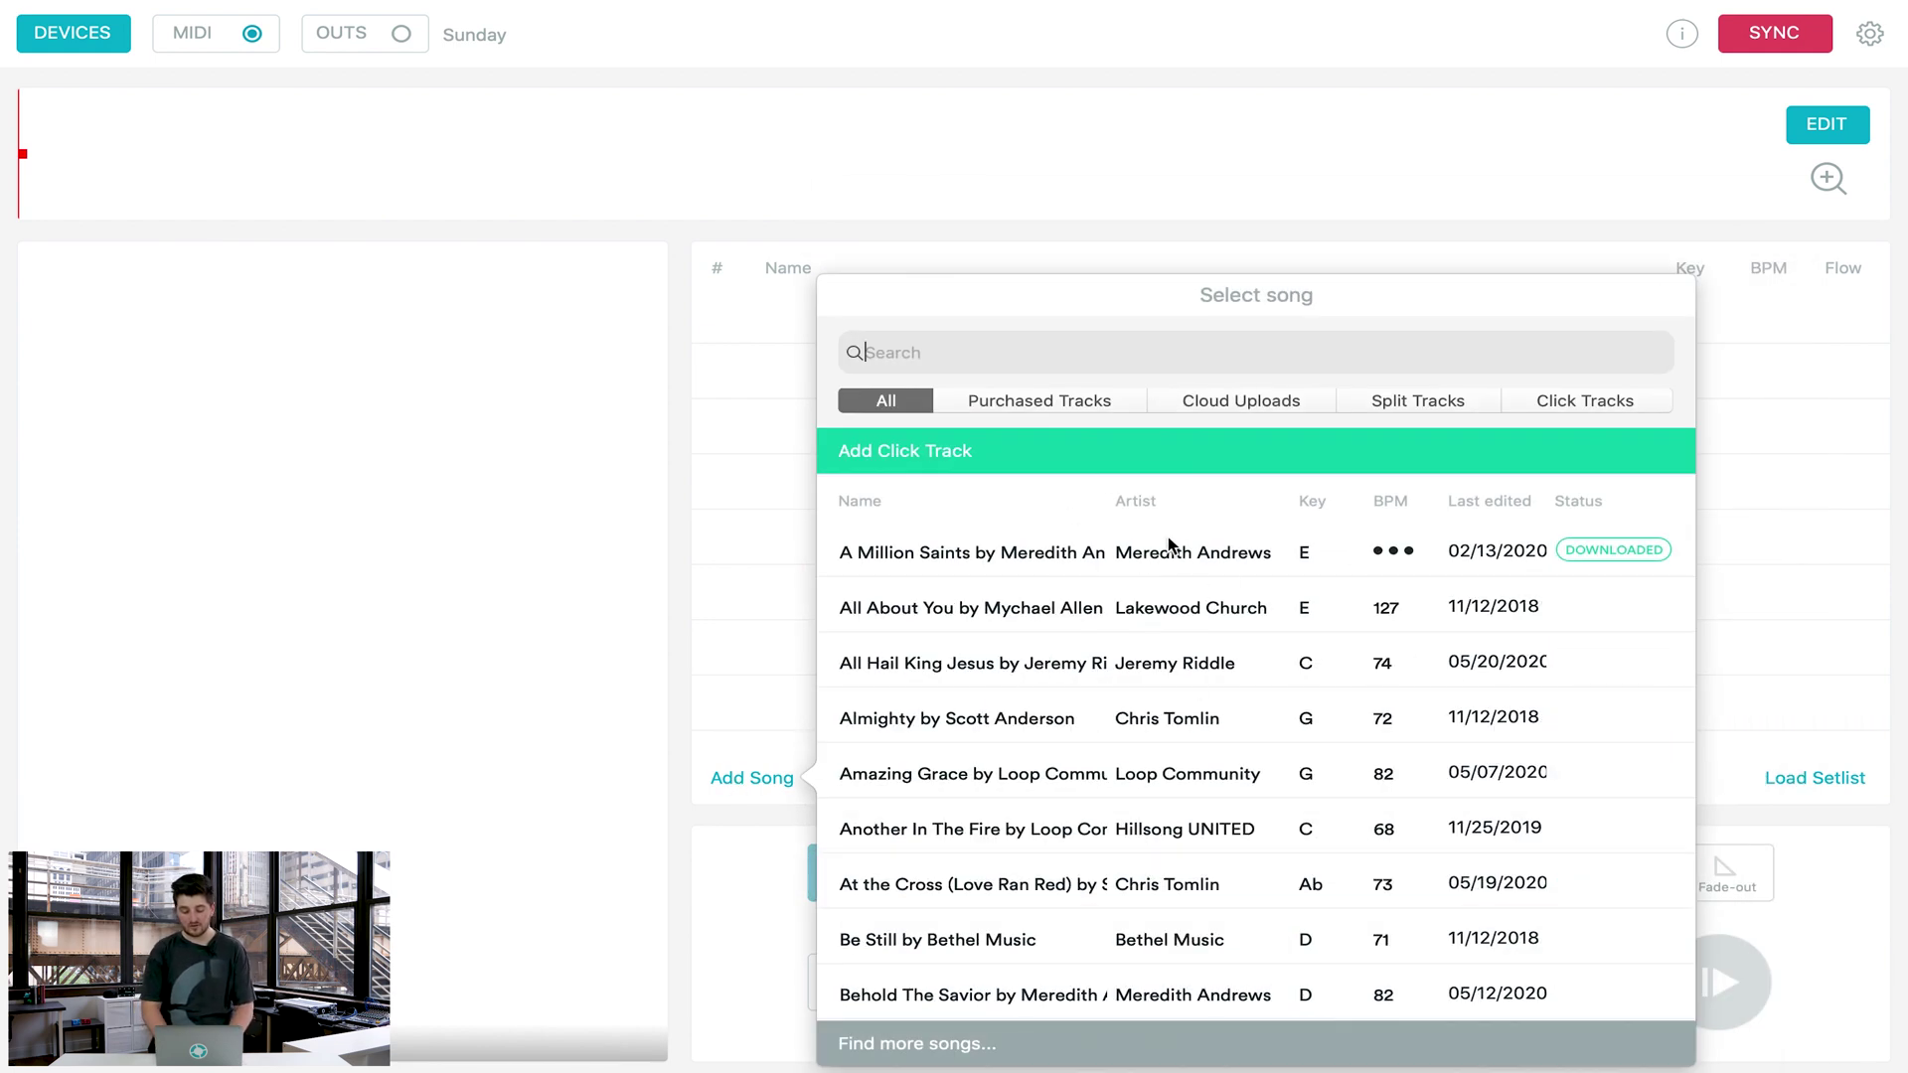
type("Living")
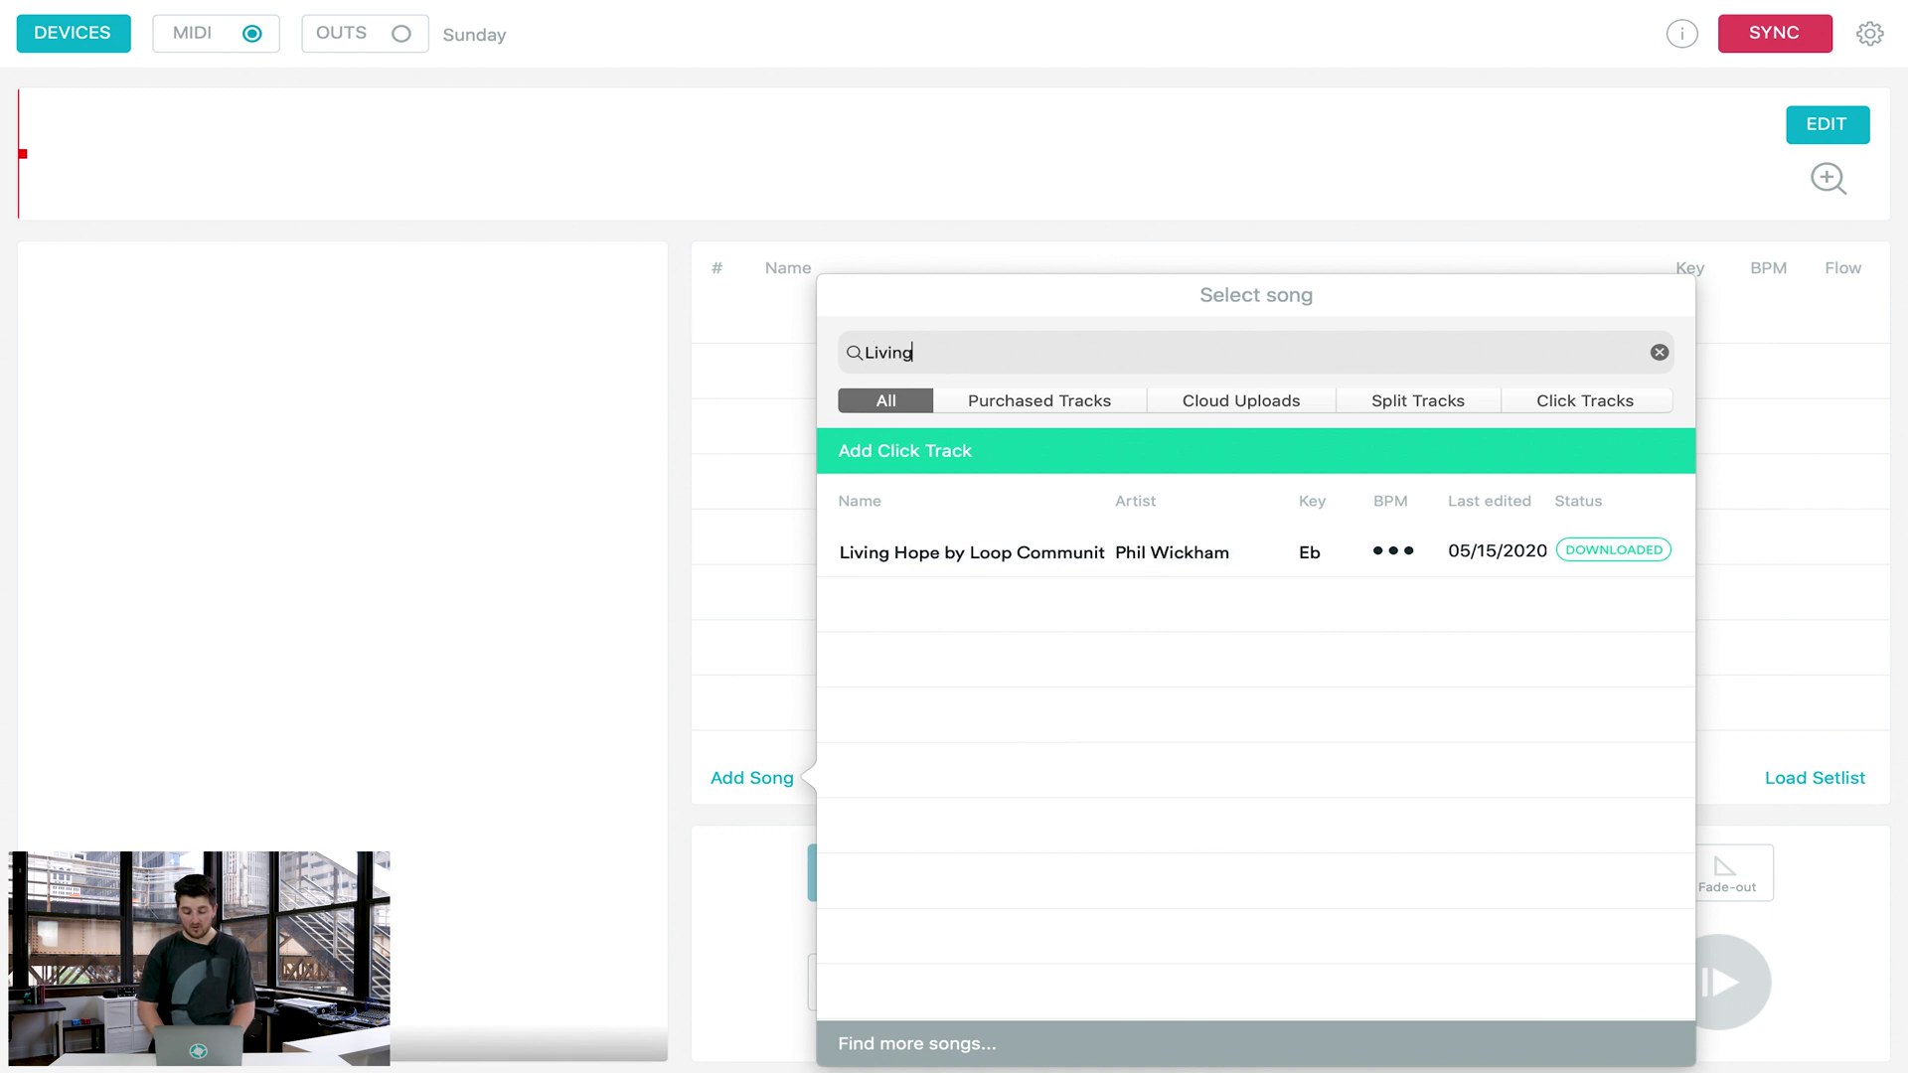
left_click(1126, 554)
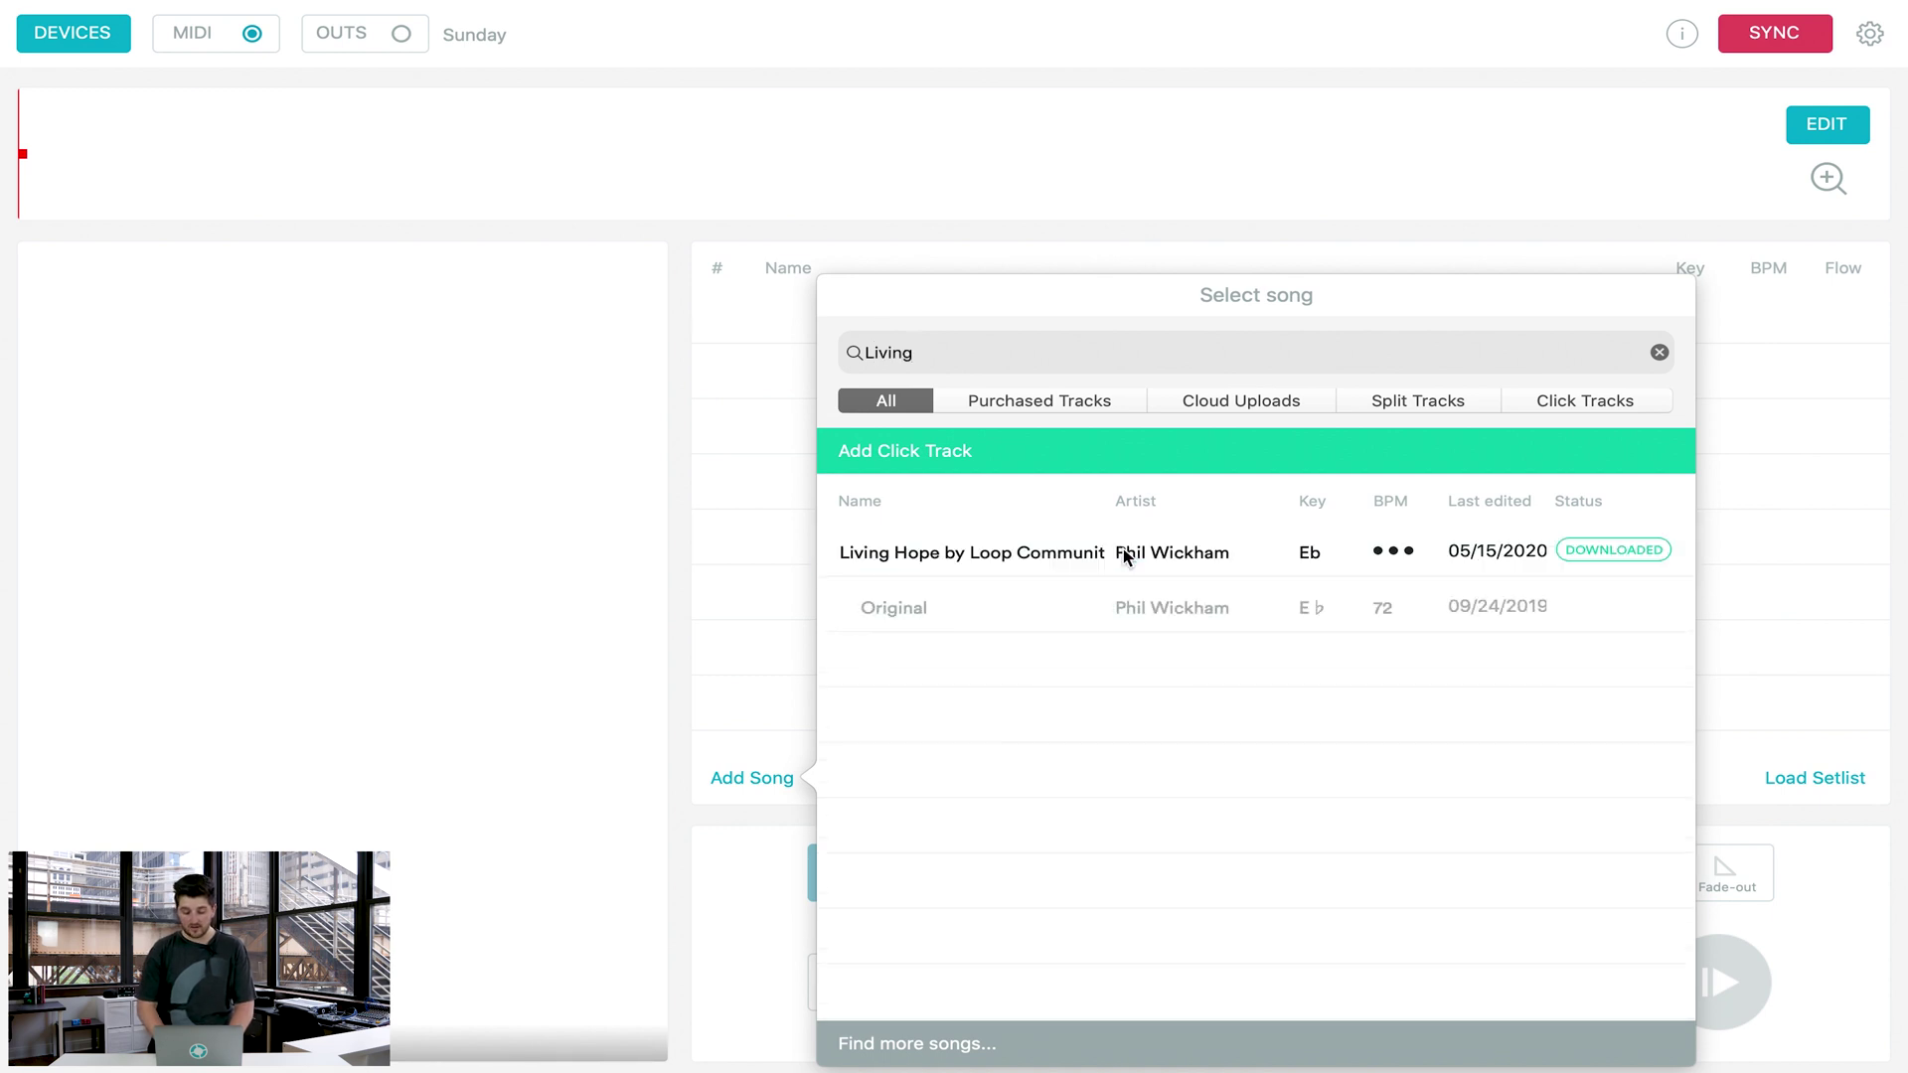
left_click(1088, 608)
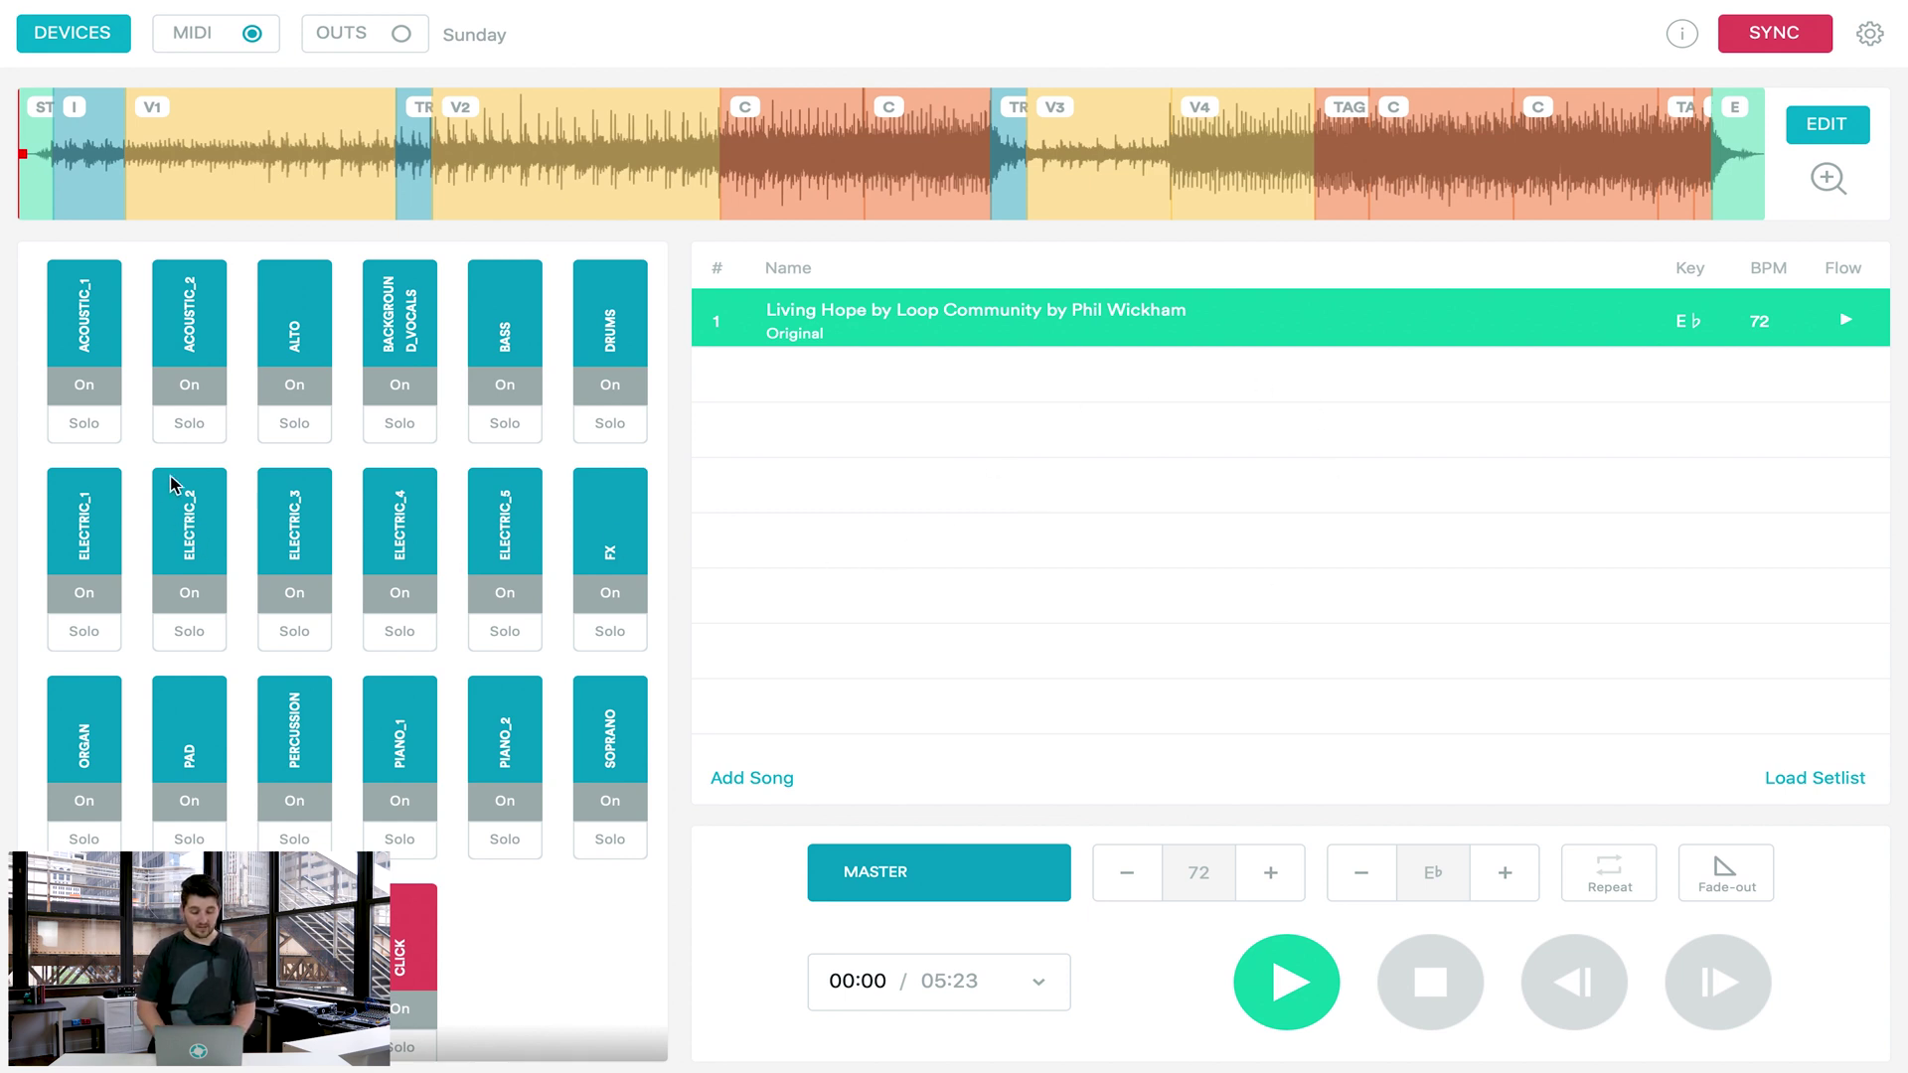
left_click_drag(100, 289, 209, 253)
left_click_drag(369, 267, 404, 234)
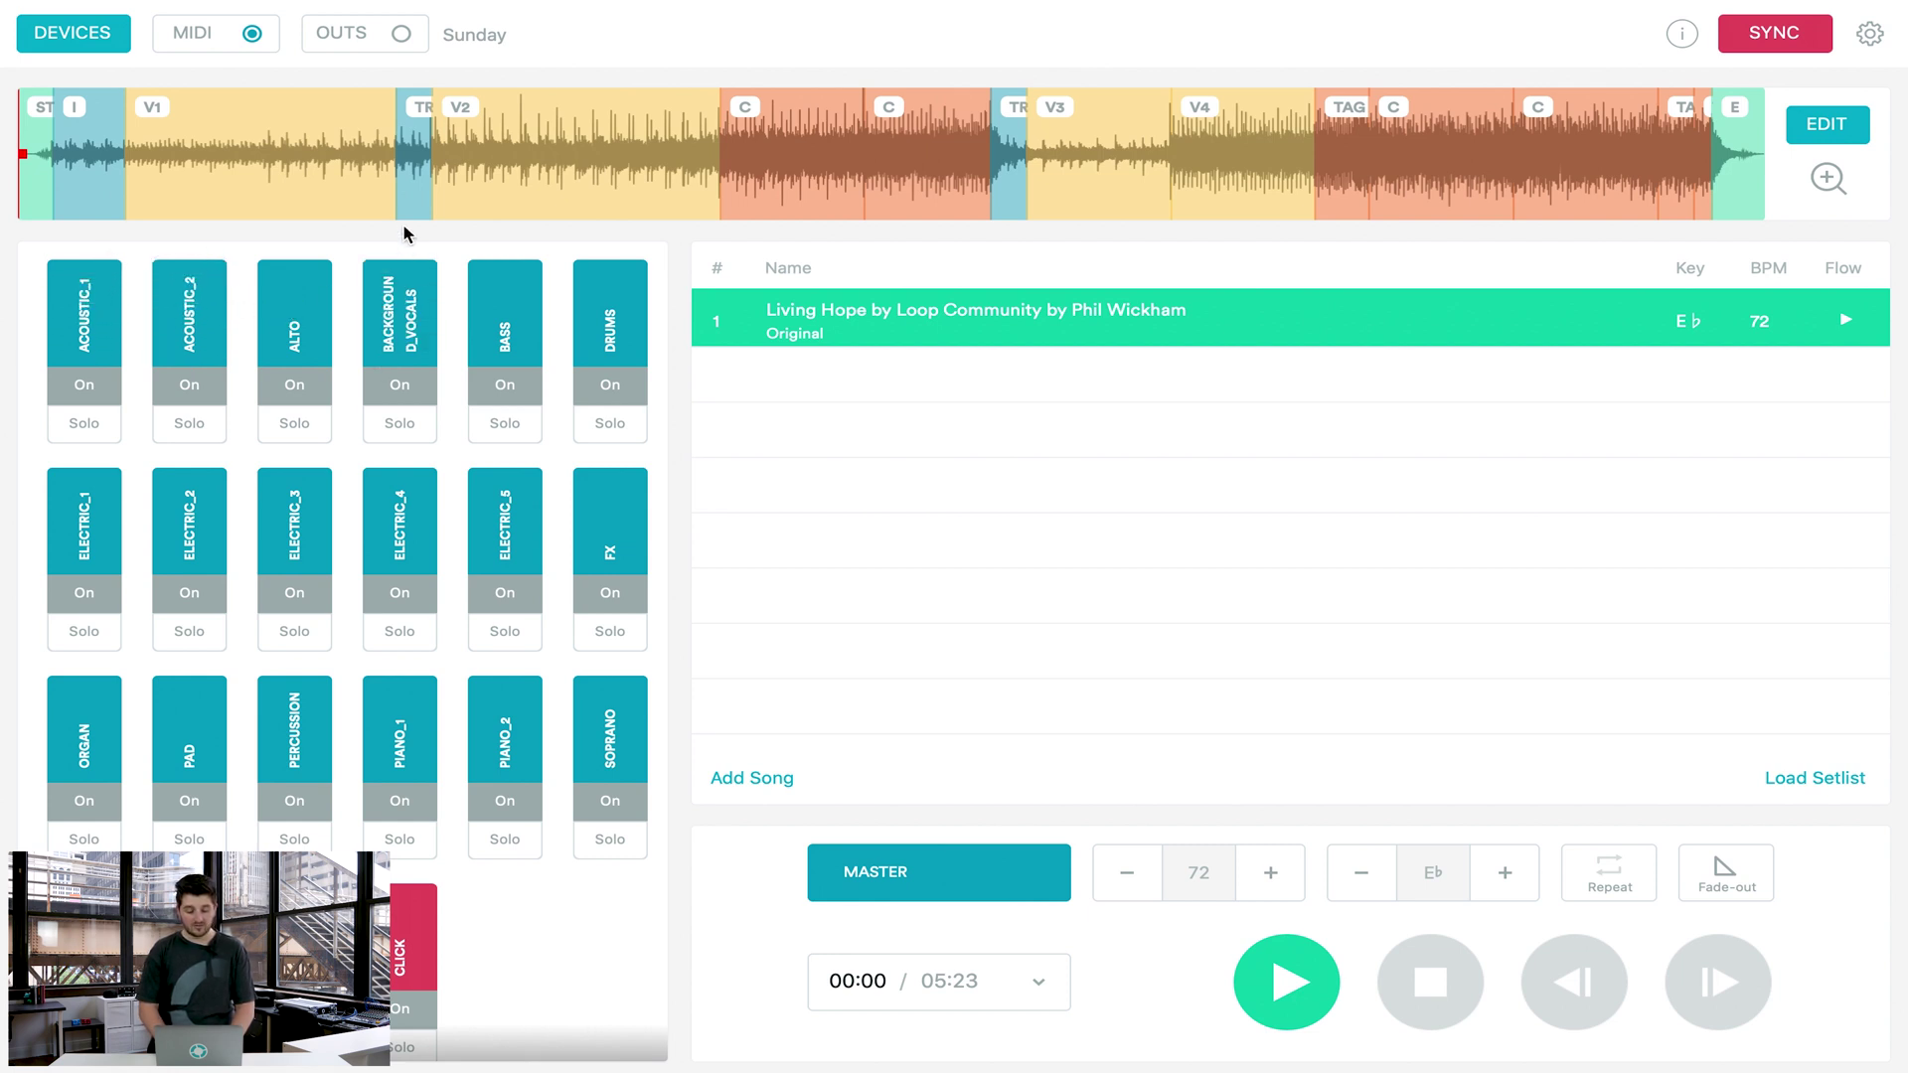
left_click(103, 388)
left_click(102, 390)
left_click(103, 390)
left_click(102, 393)
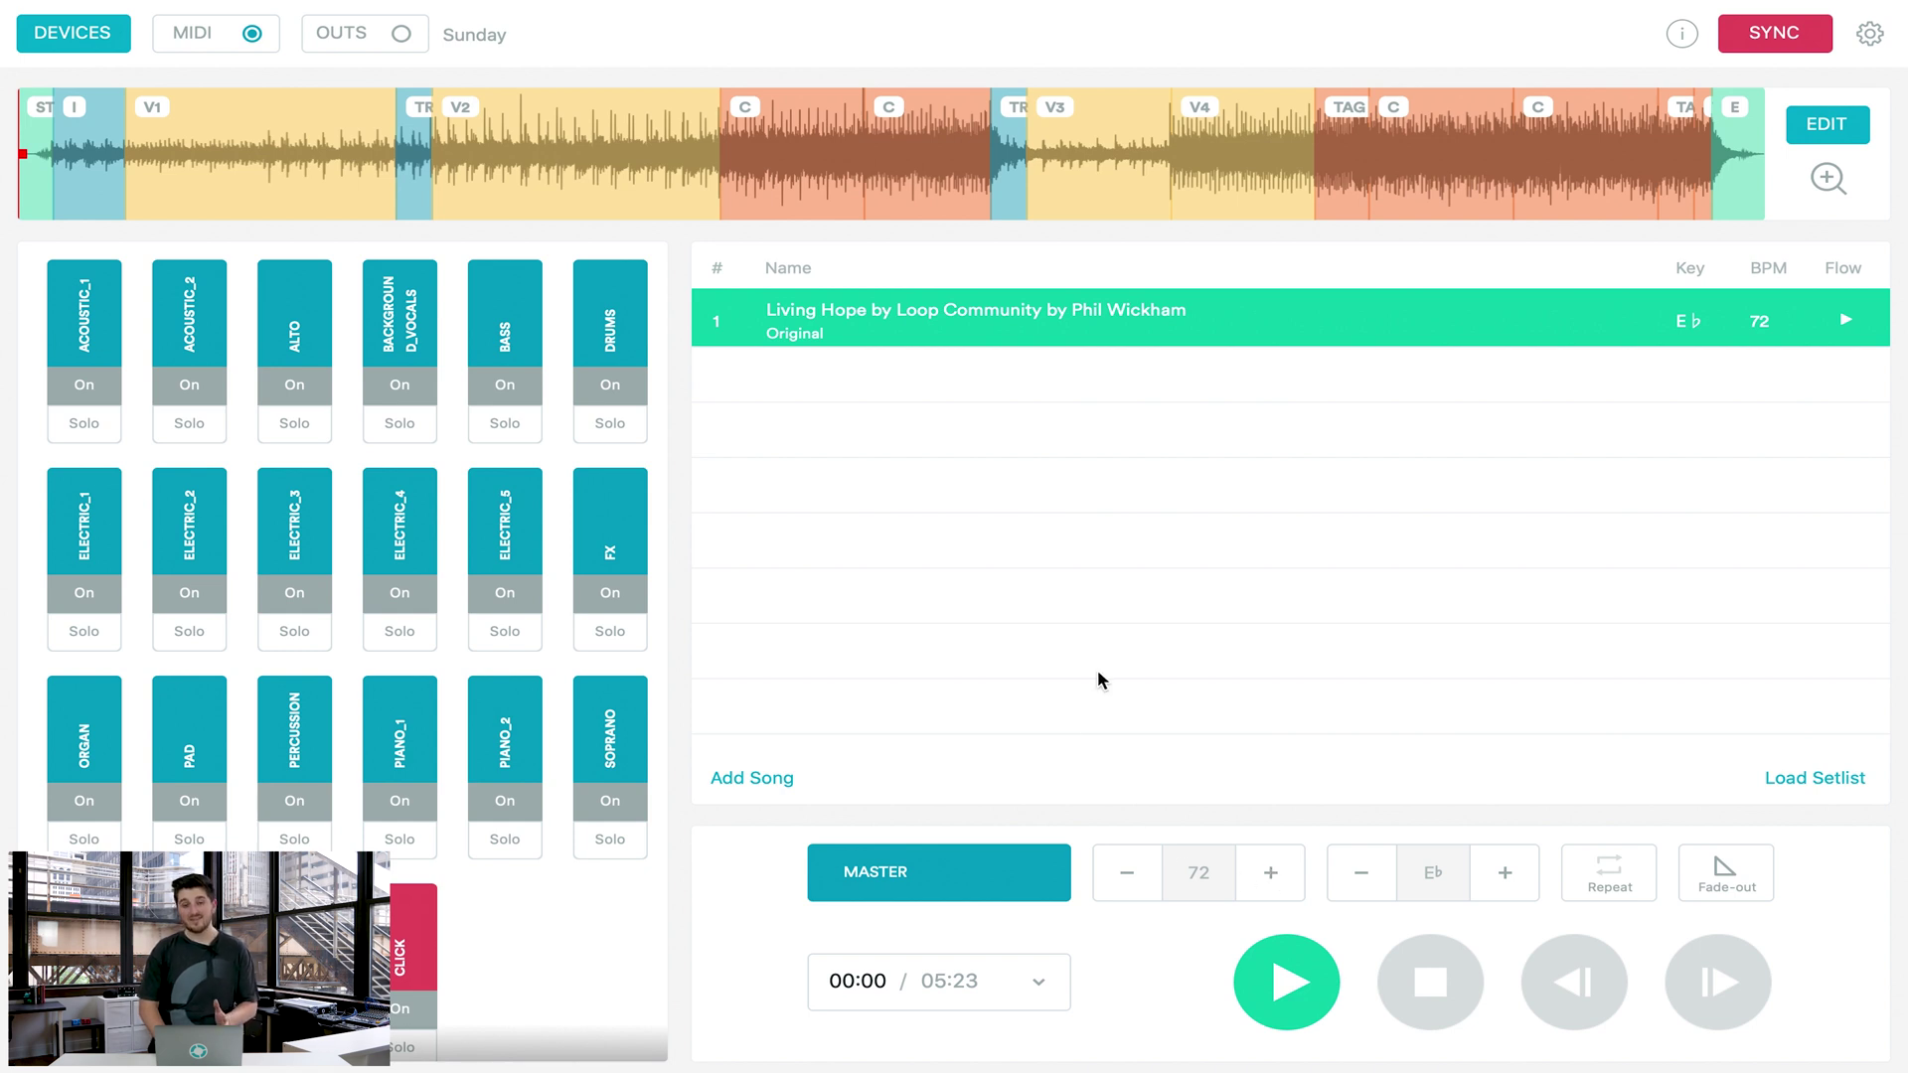
Start playing Living Hope from the first chorus.
mouse_move(974, 300)
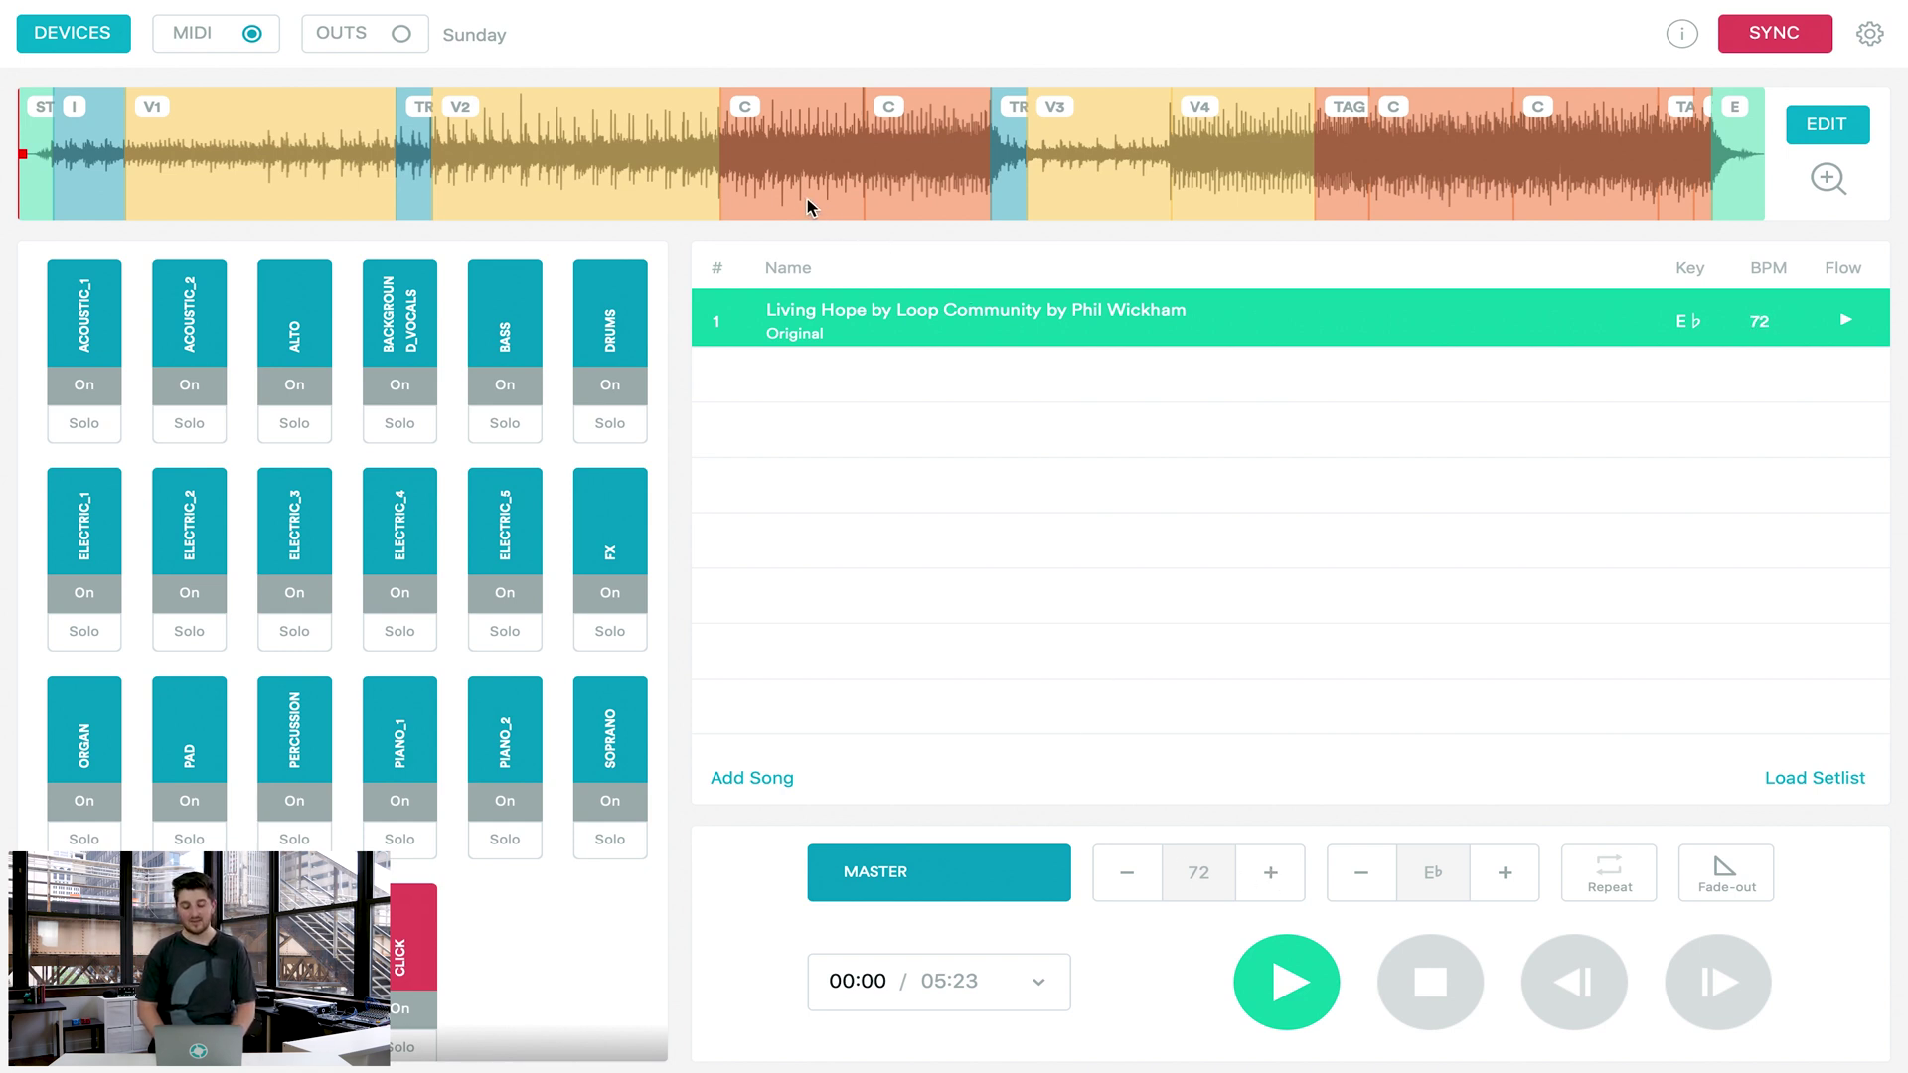
left_click(778, 198)
key("space")
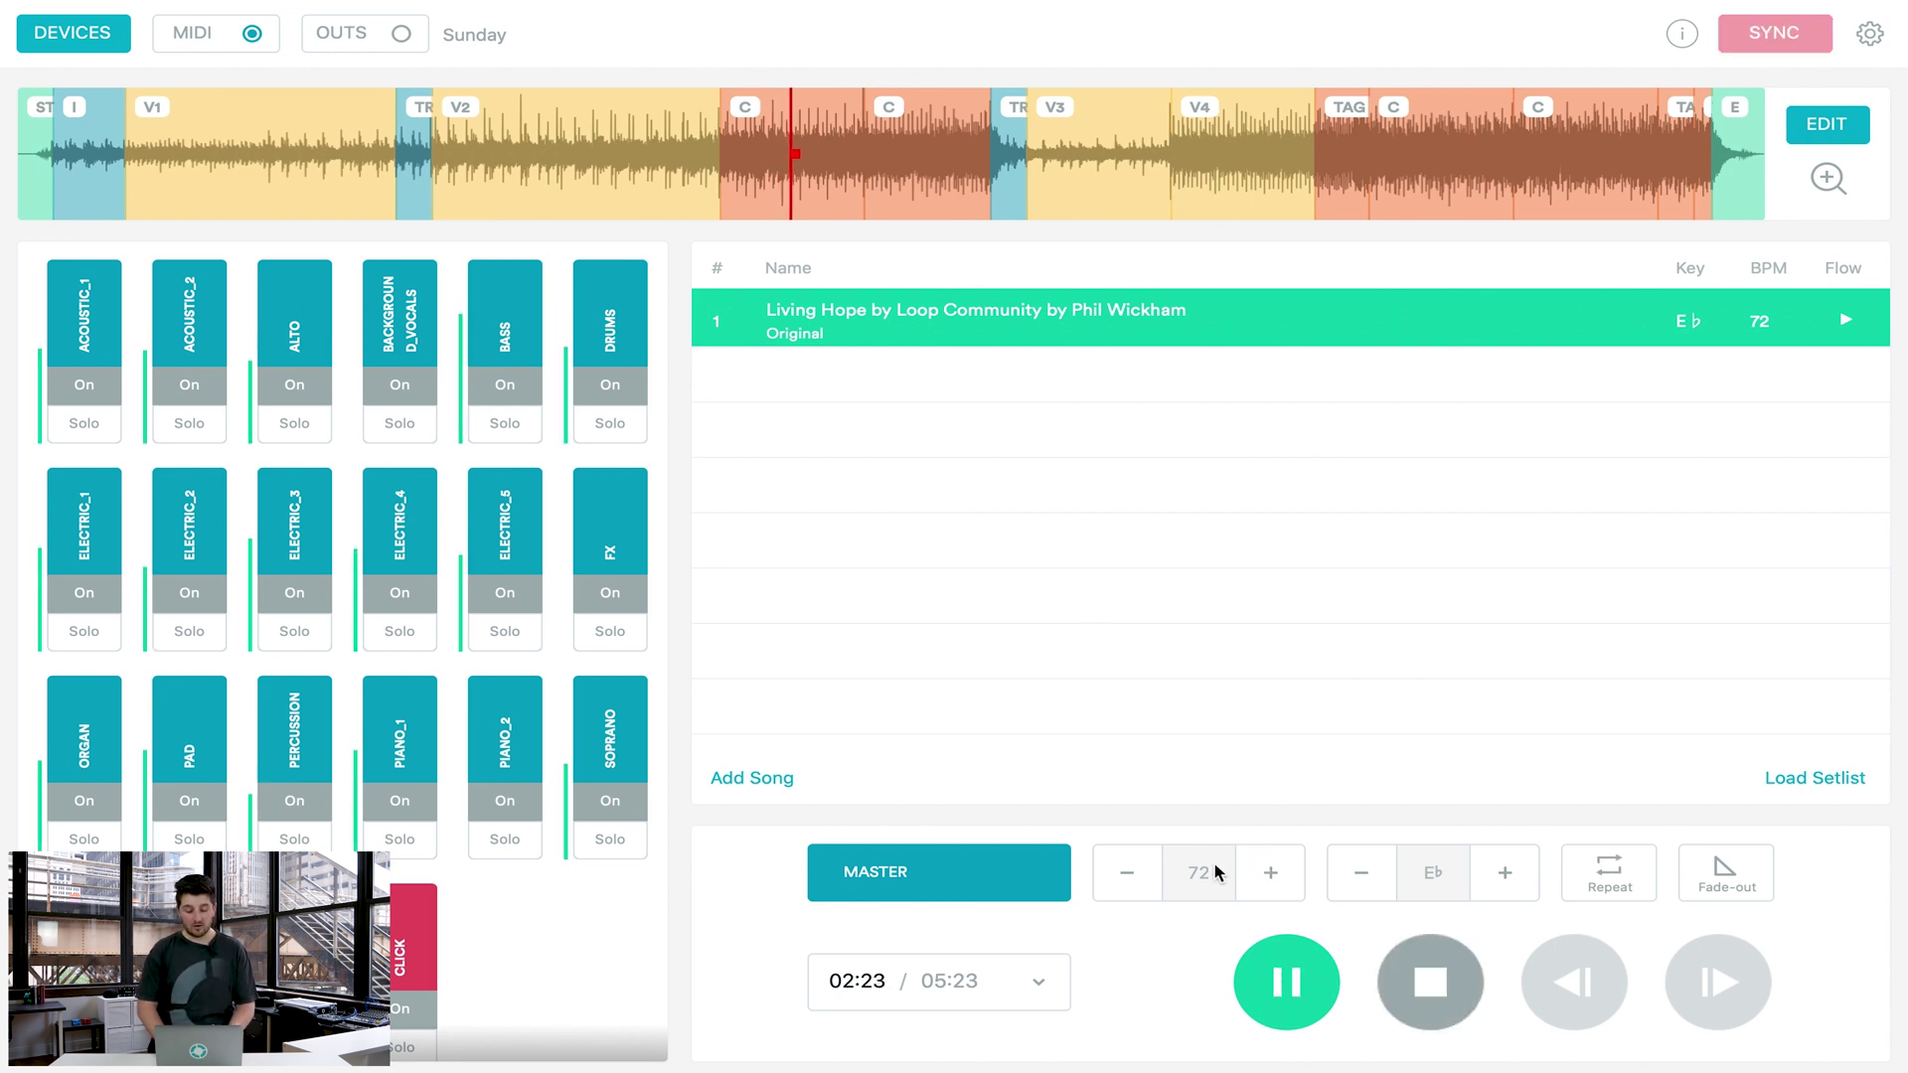
Raise the tempo toward 79 BPM, then settle it at 73 BPM.
left_click(1273, 877)
left_click(1274, 877)
left_click(1273, 876)
left_click(1273, 877)
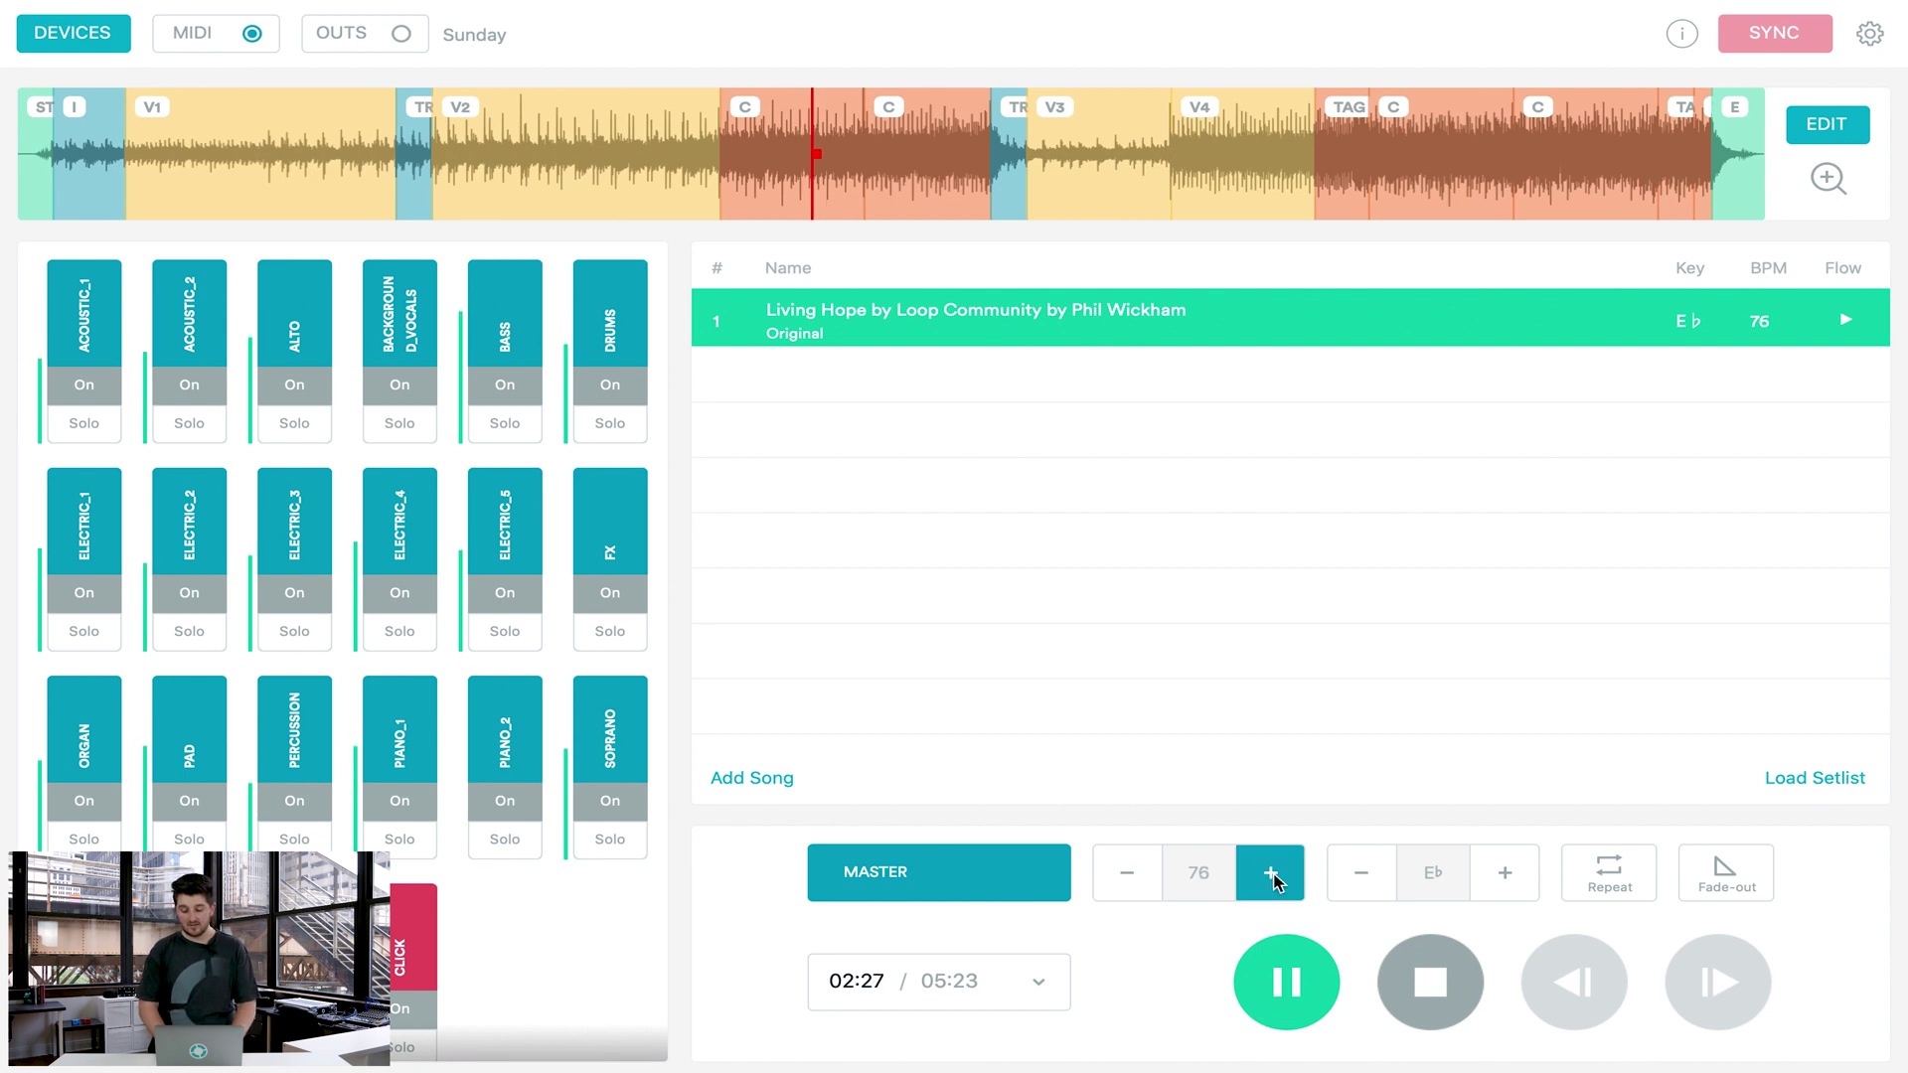
left_click(1273, 876)
left_click(1273, 877)
left_click(1273, 877)
left_click(1127, 875)
left_click(1127, 875)
left_click(1128, 874)
left_click(1127, 875)
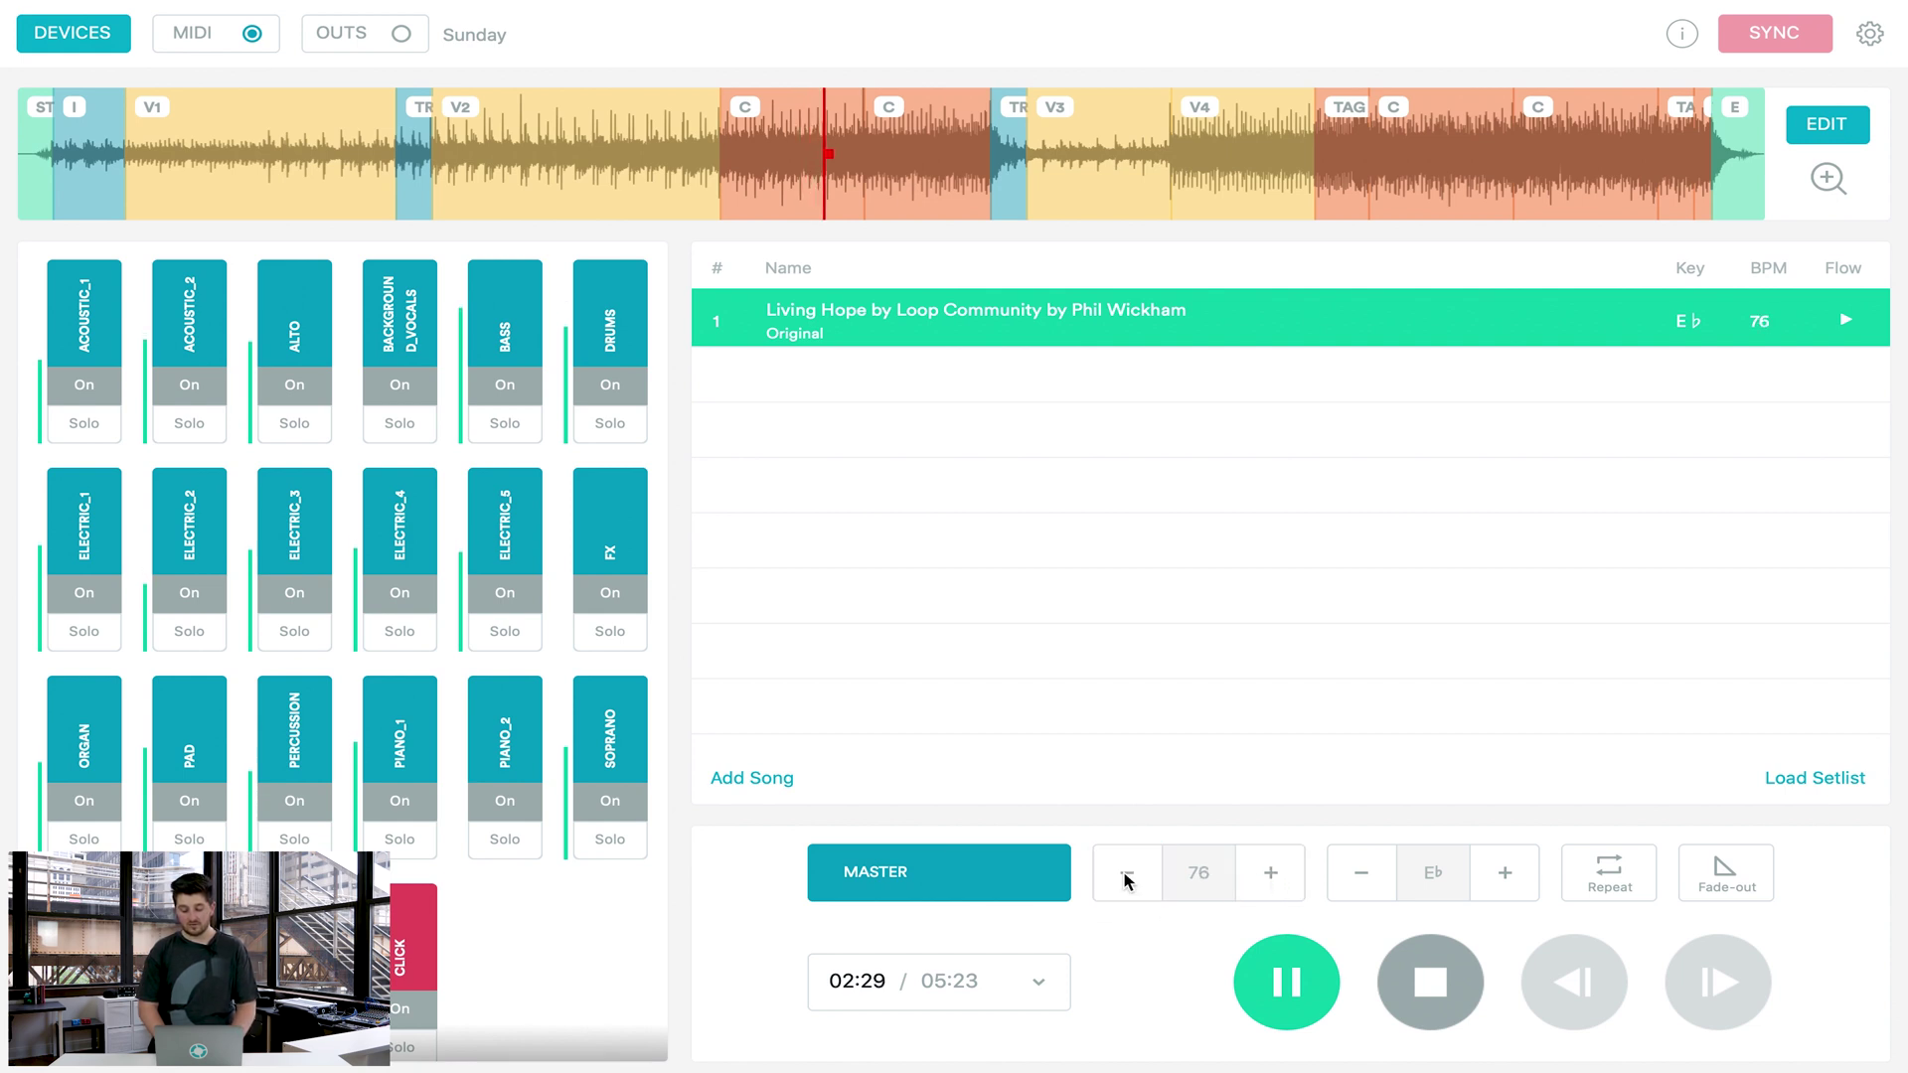
left_click(1128, 875)
left_click(1127, 875)
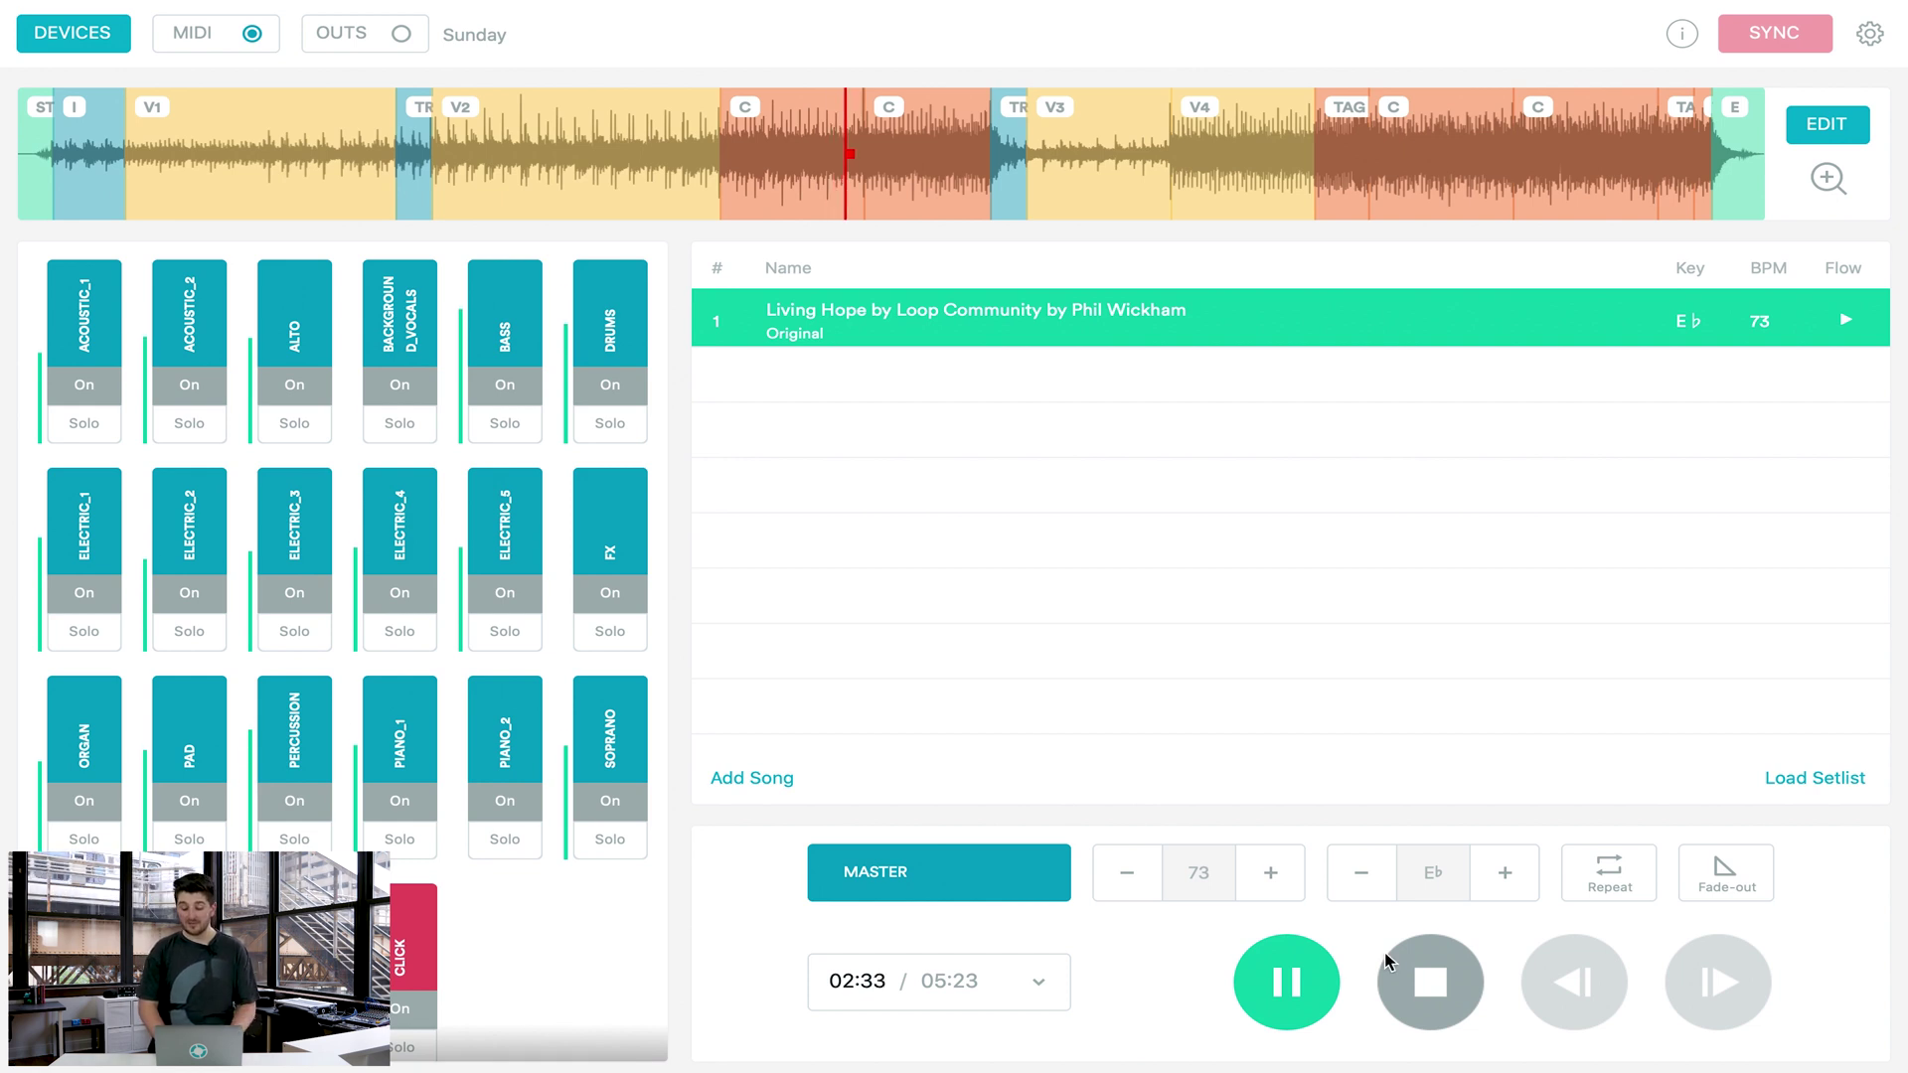
Transpose the song up to F, then down to D, and pause at 02:45.
left_click(1505, 872)
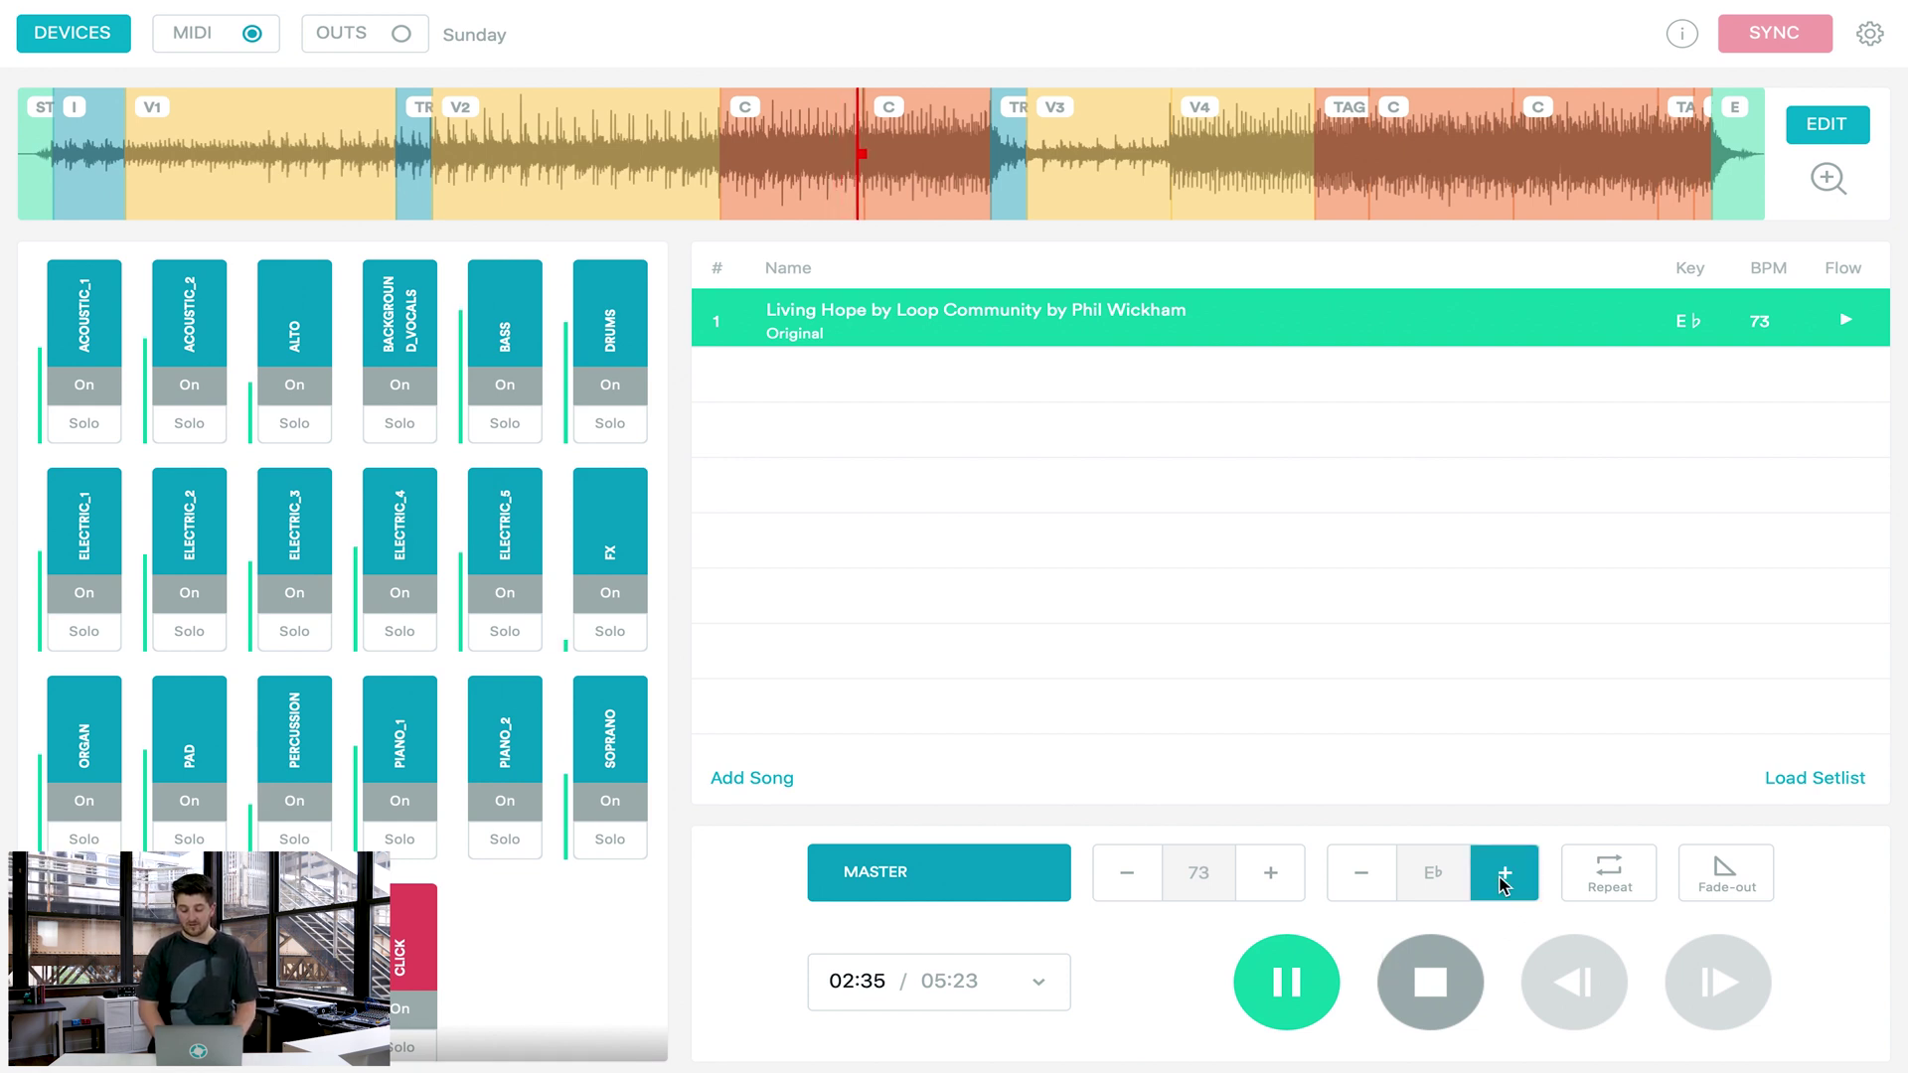
left_click(1505, 873)
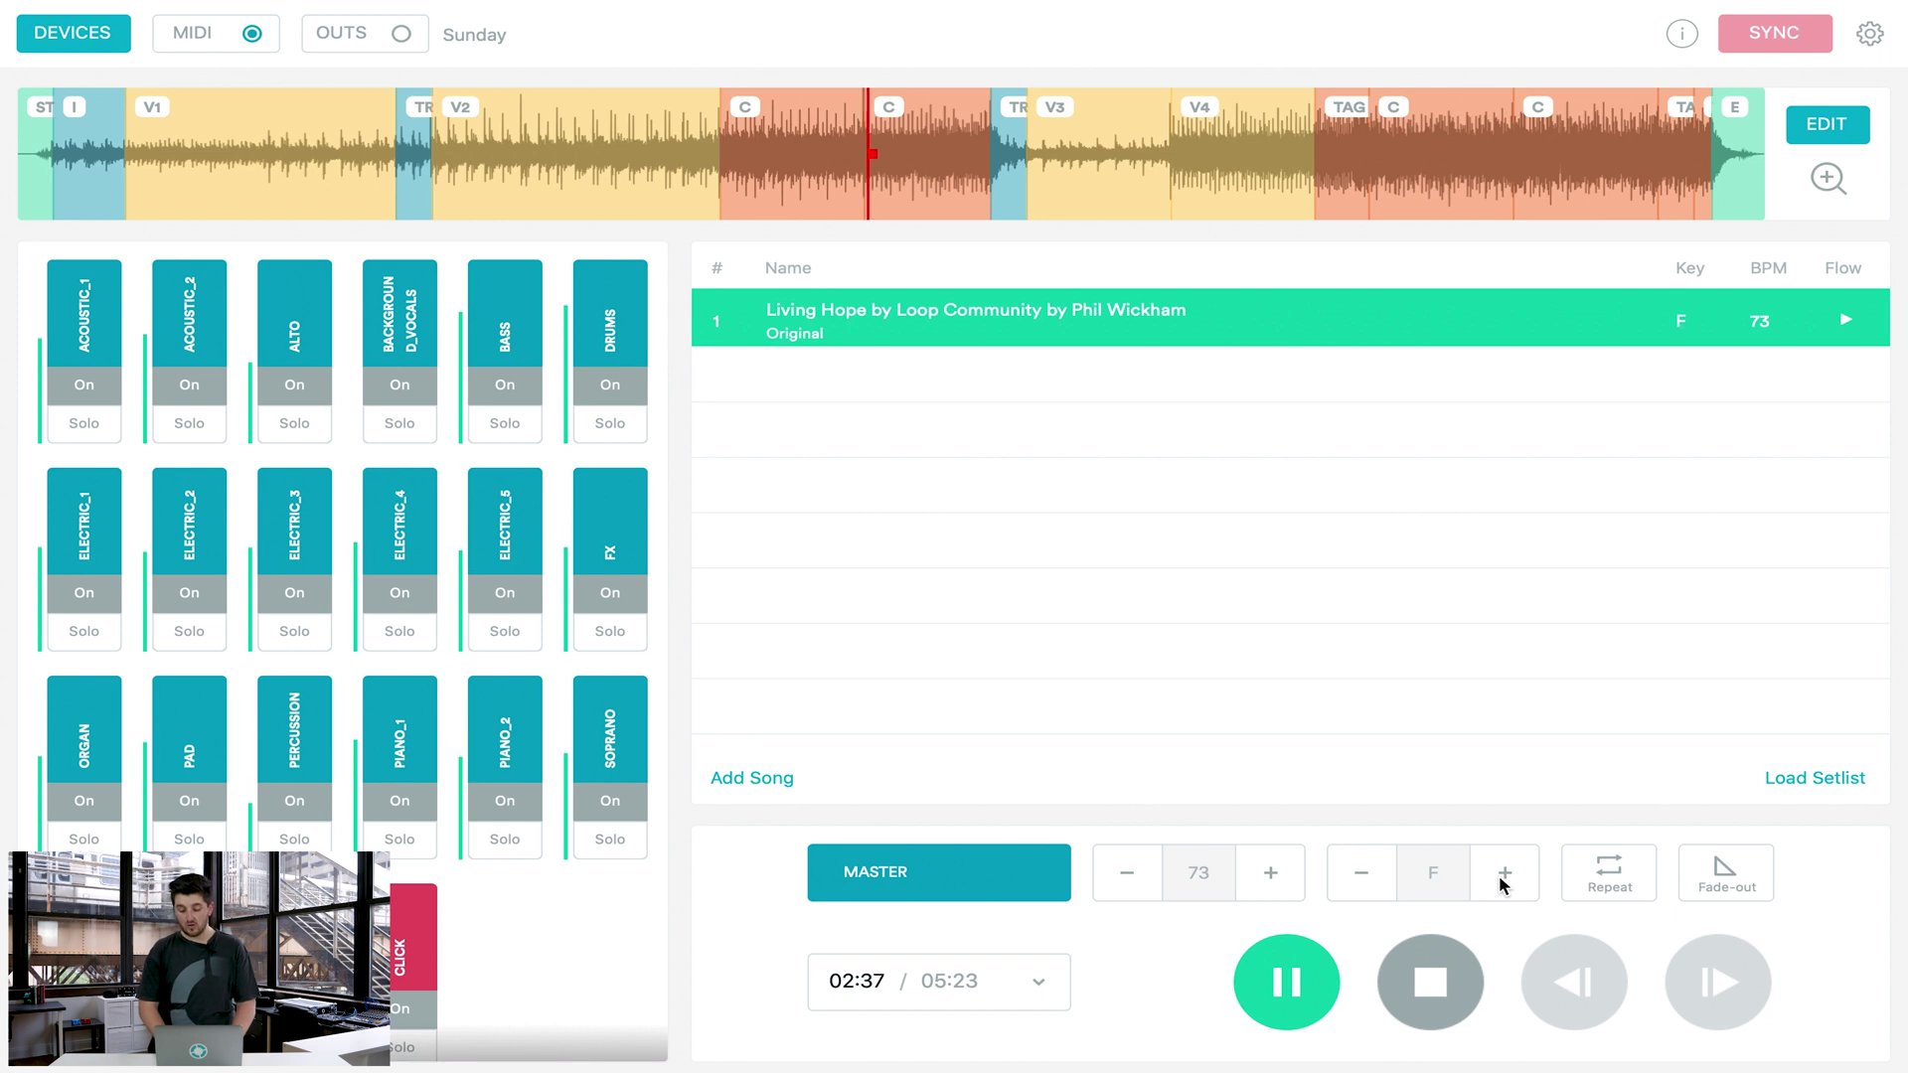
left_click(1366, 878)
left_click(1370, 881)
left_click(1370, 881)
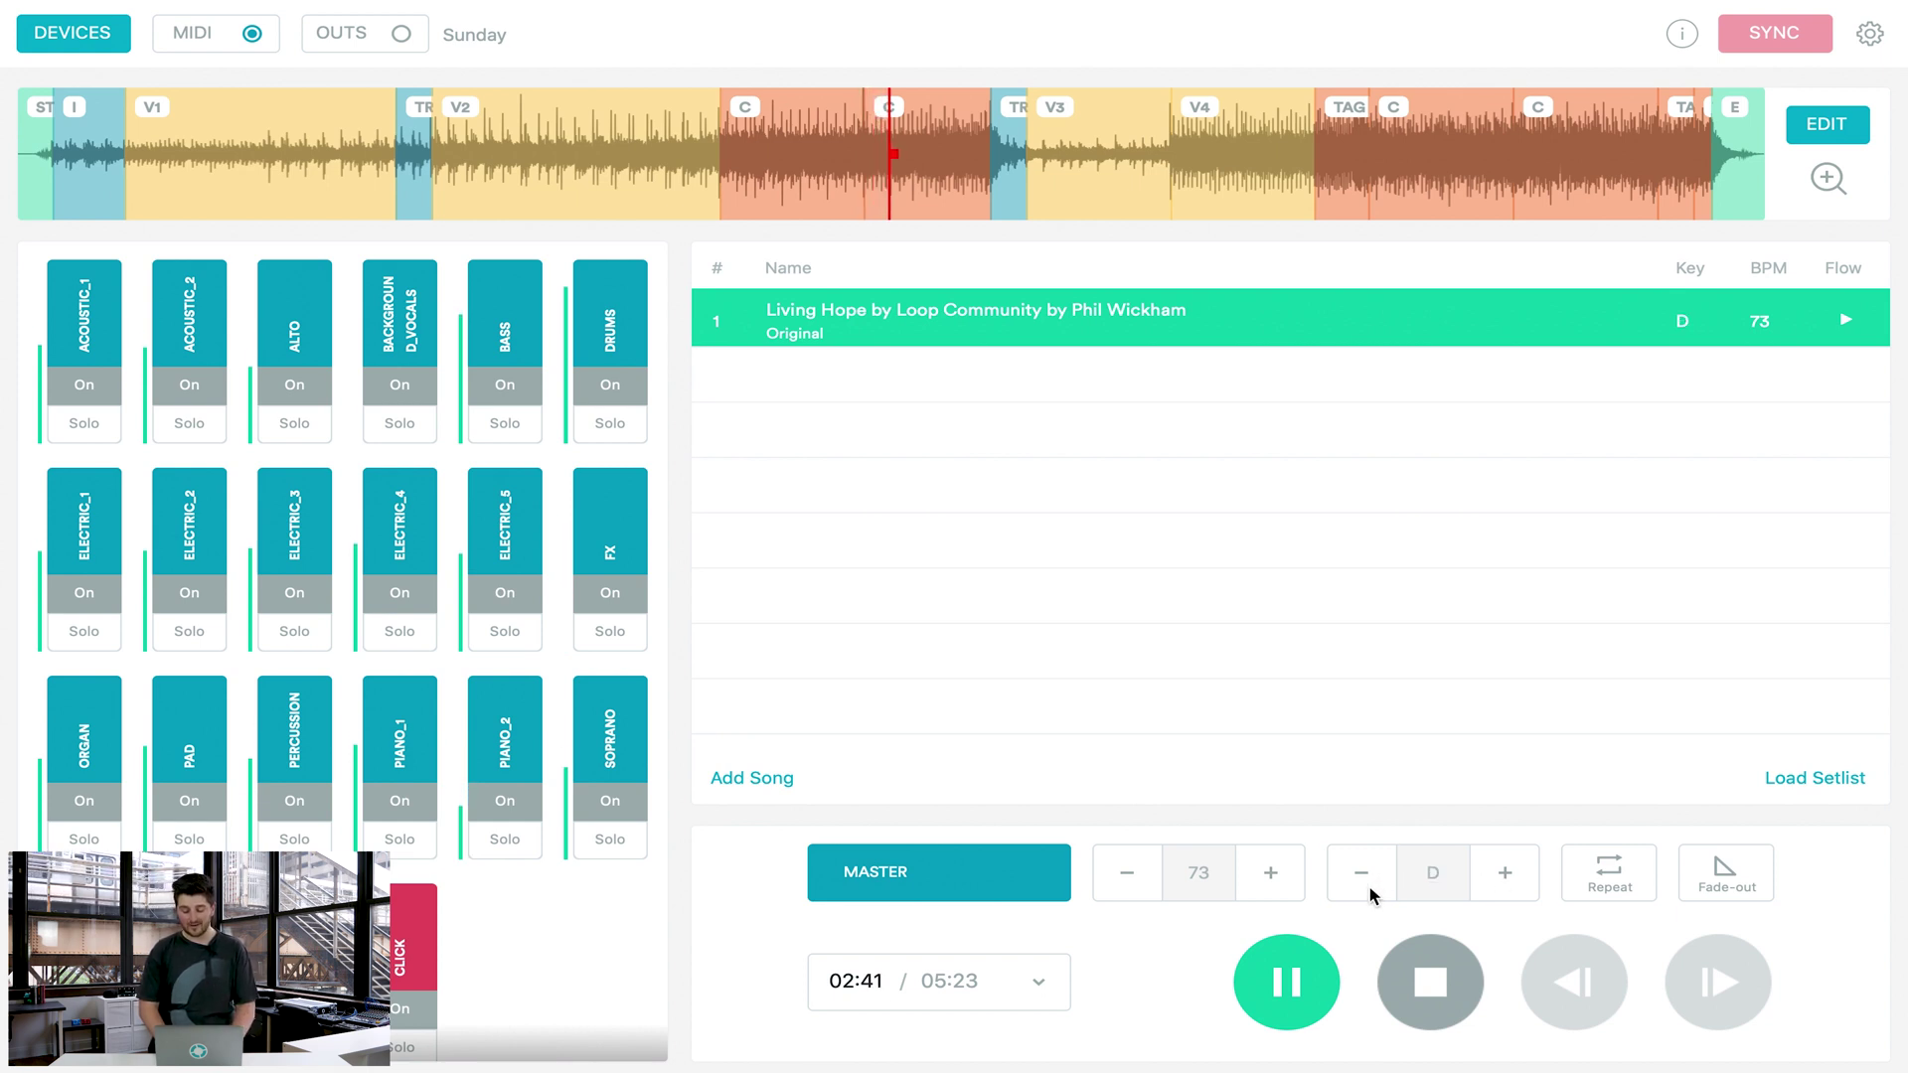
left_click(1279, 984)
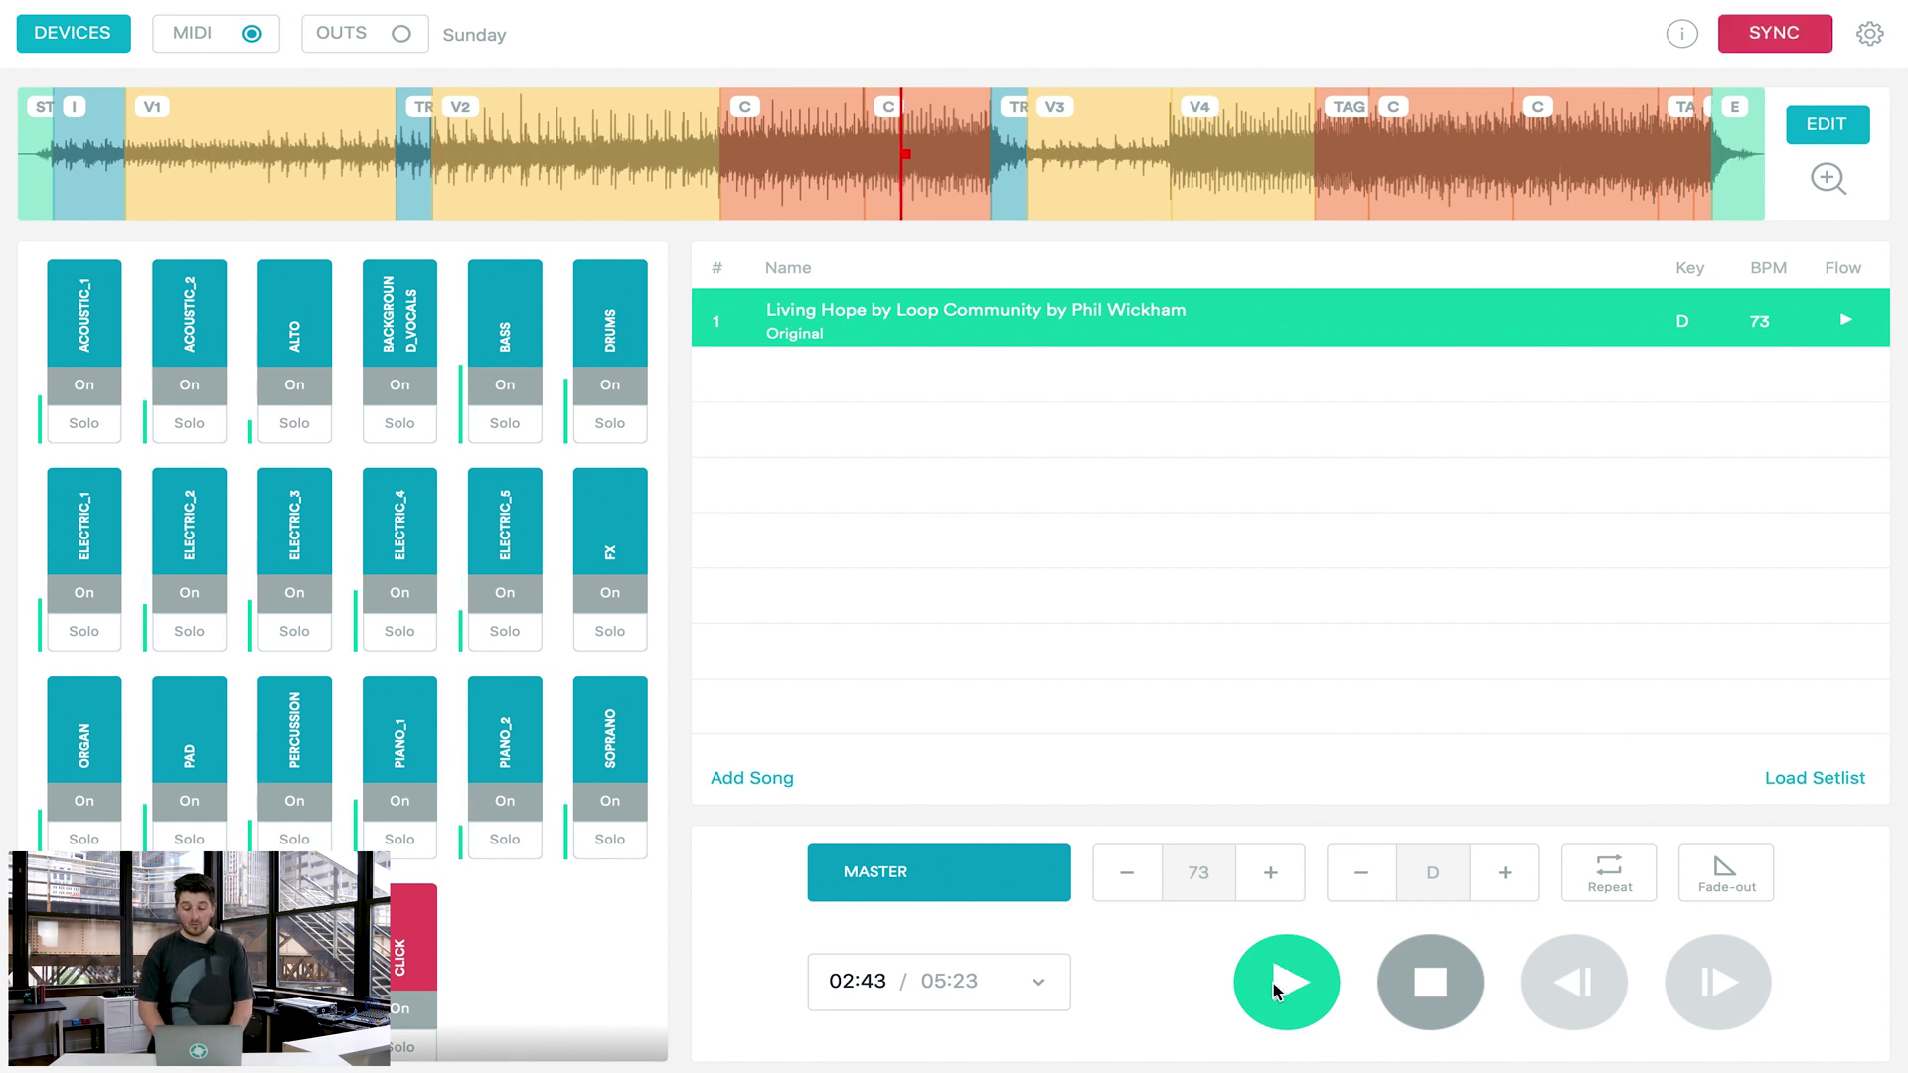
Play from 03:01 with section repeat on, try fade-out and fade-in, then pause at 03:12.
left_click(995, 199)
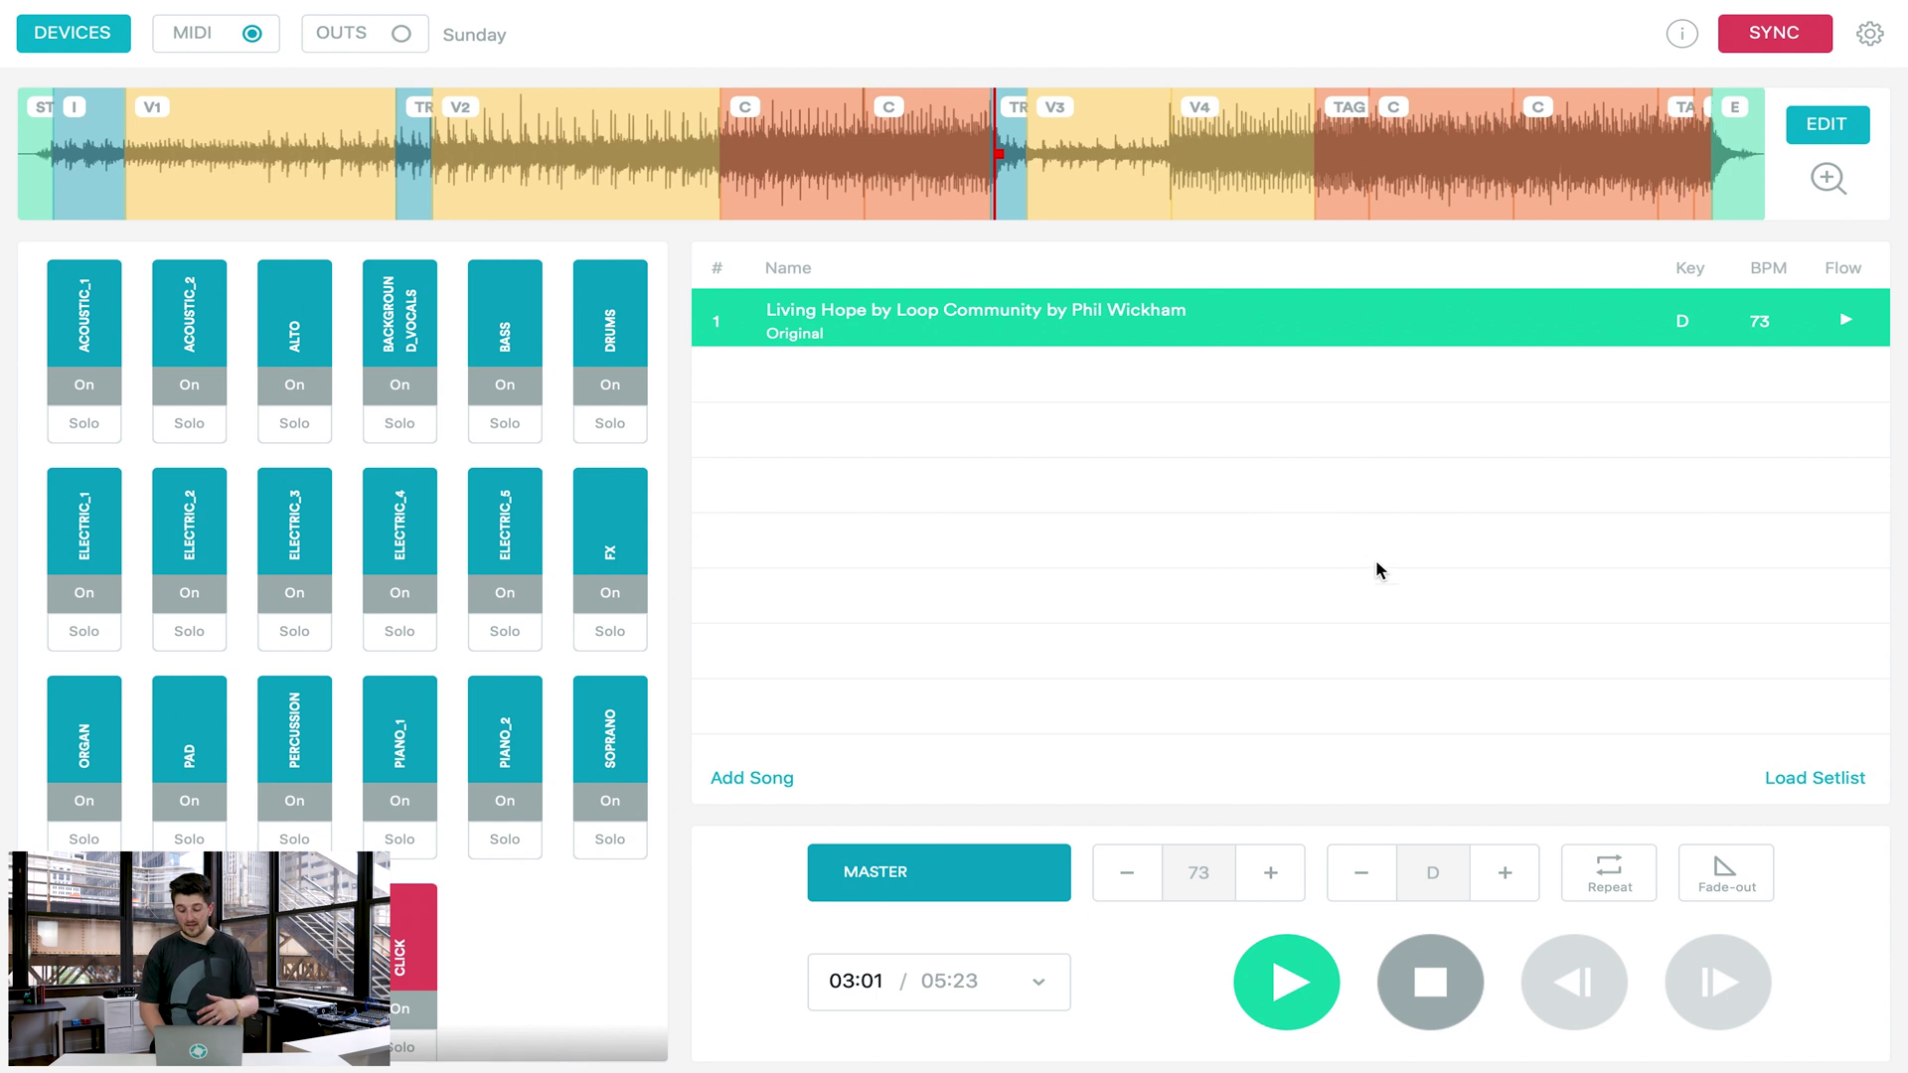
key("space")
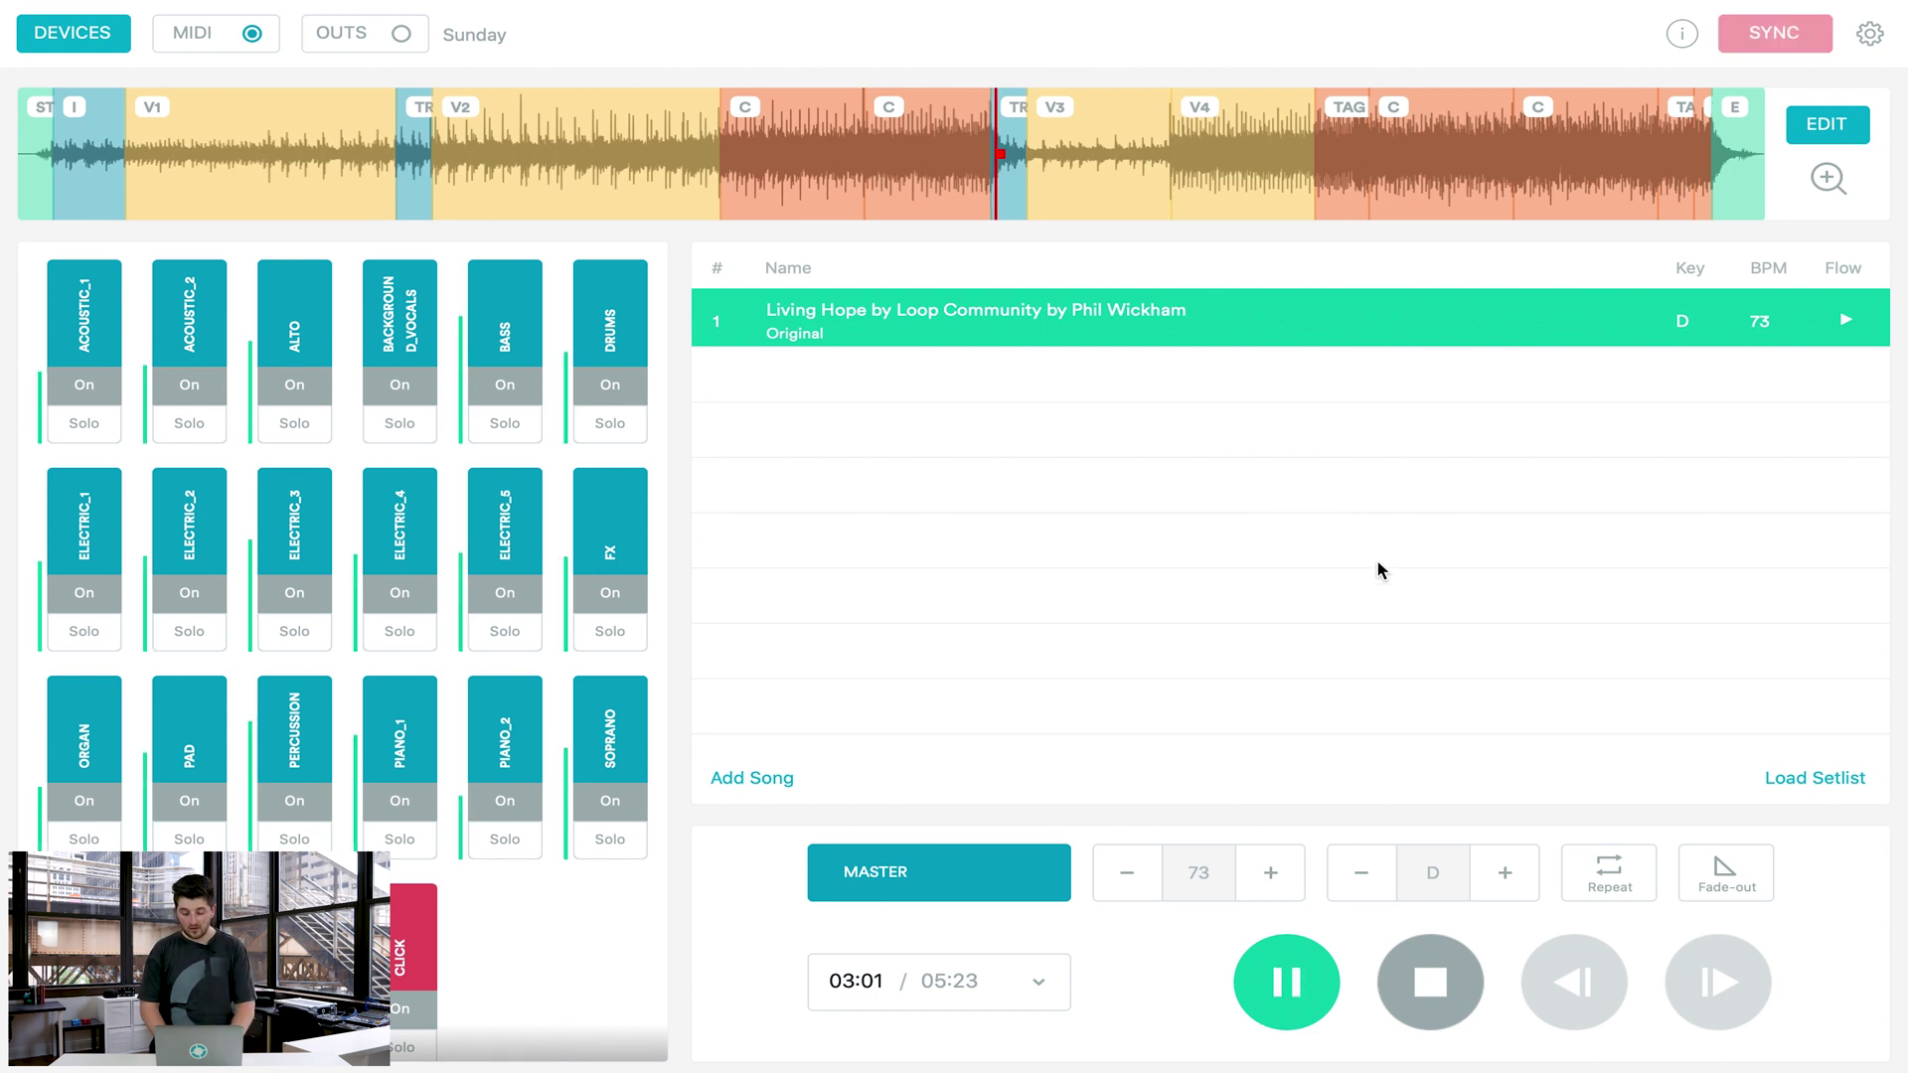
left_click(1628, 888)
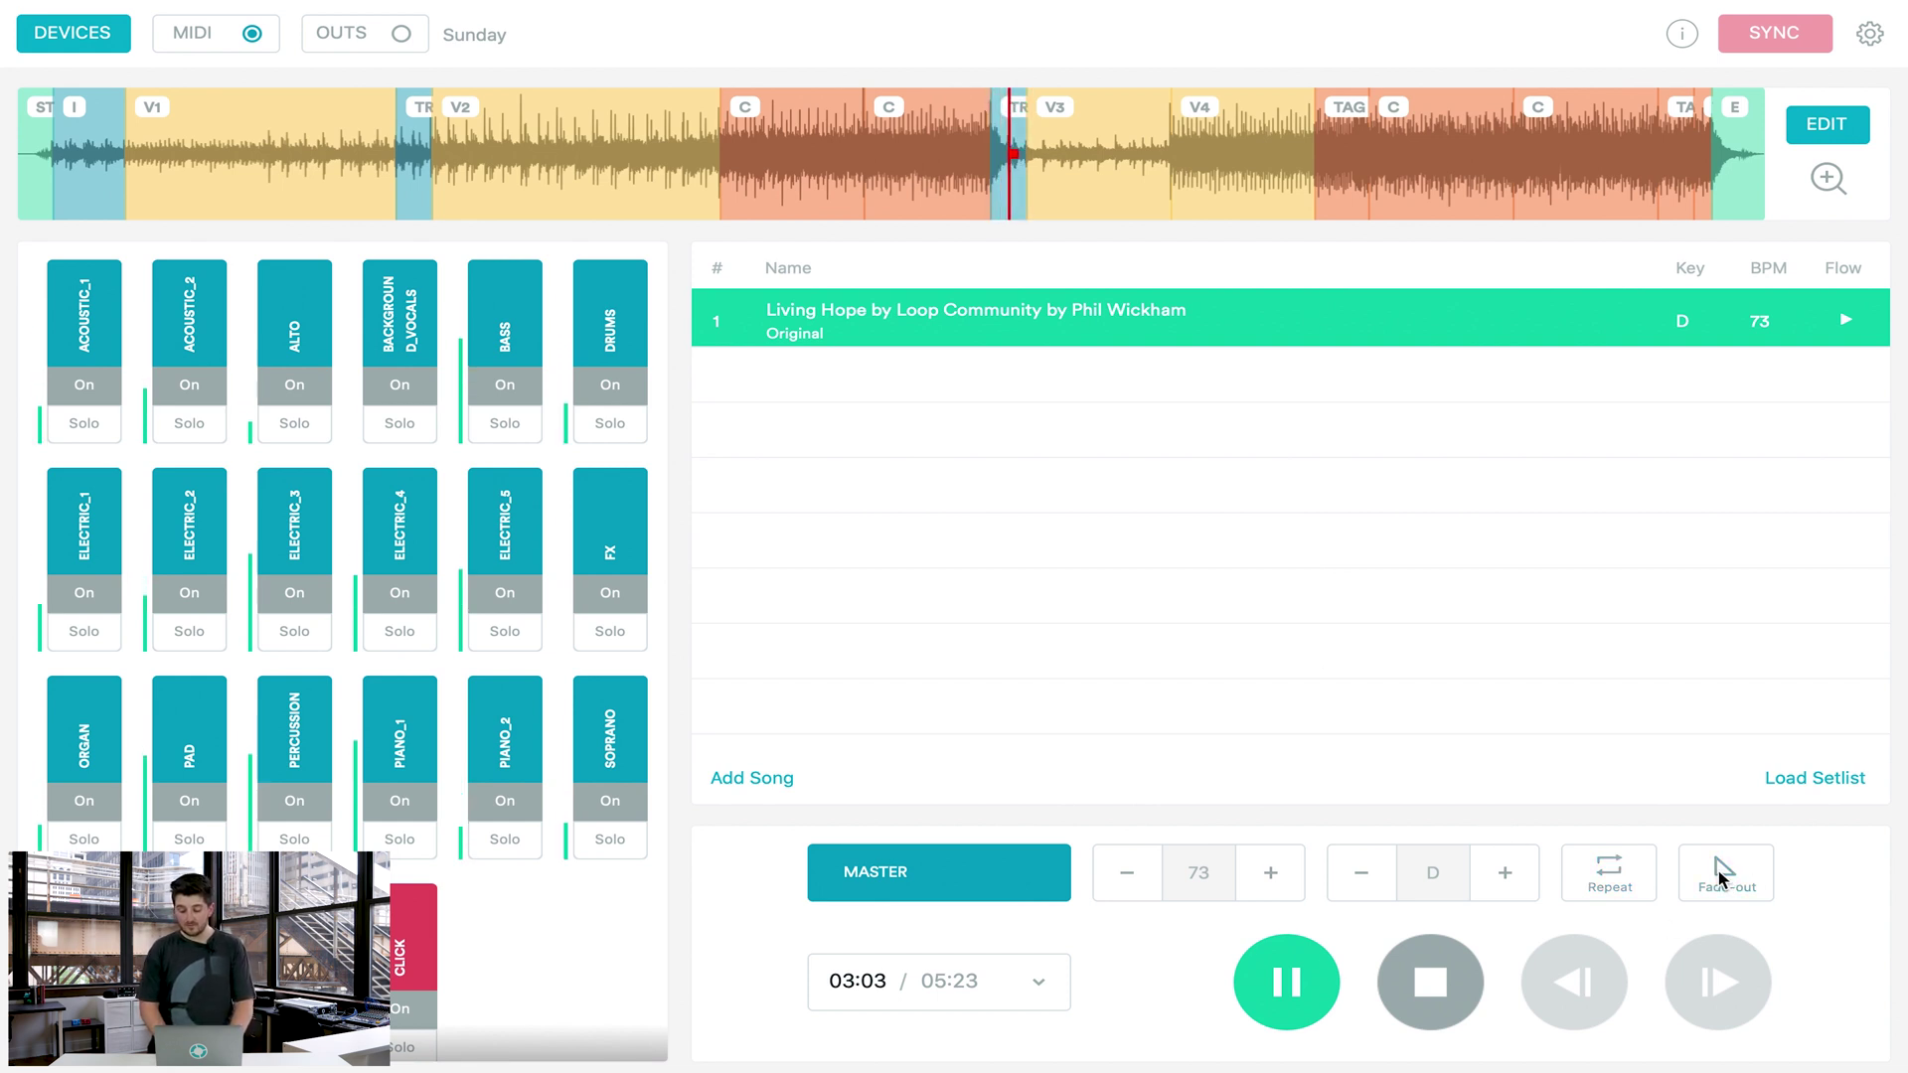
left_click(1720, 871)
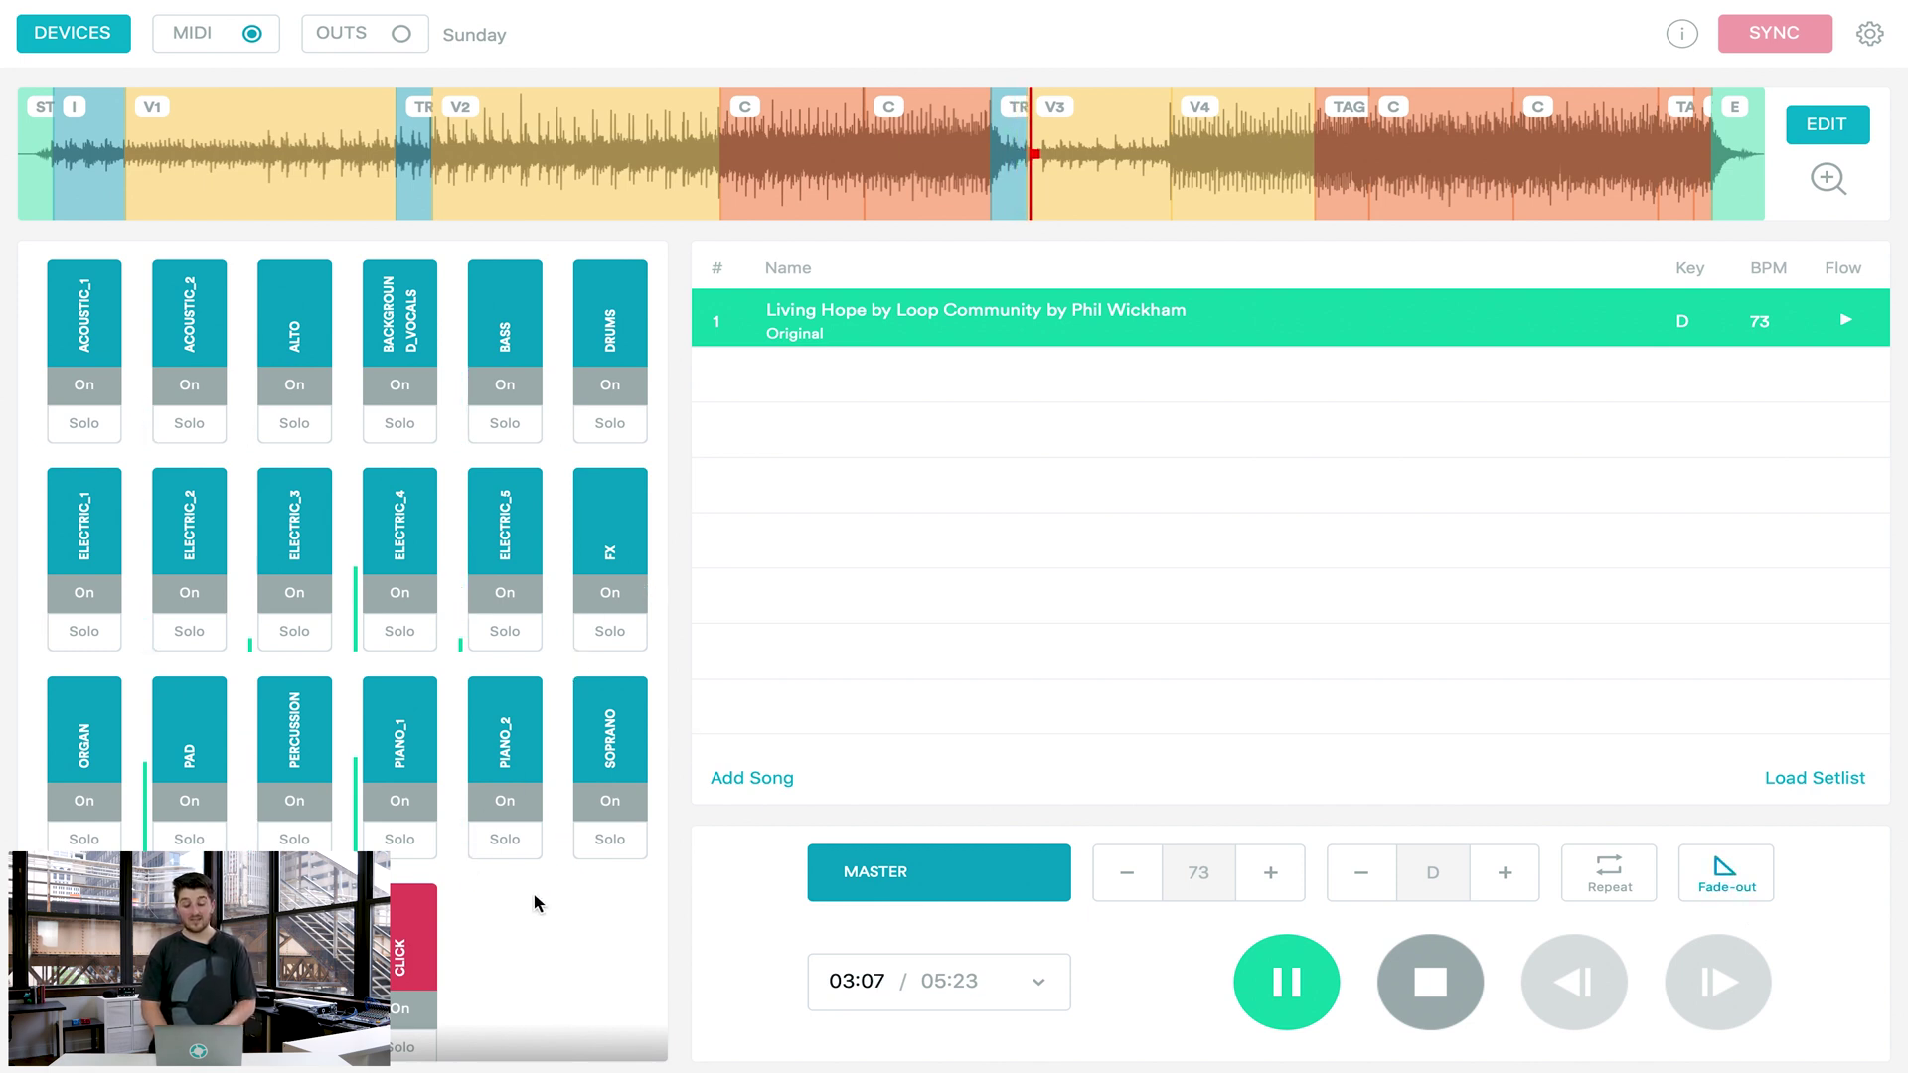
left_click(1716, 888)
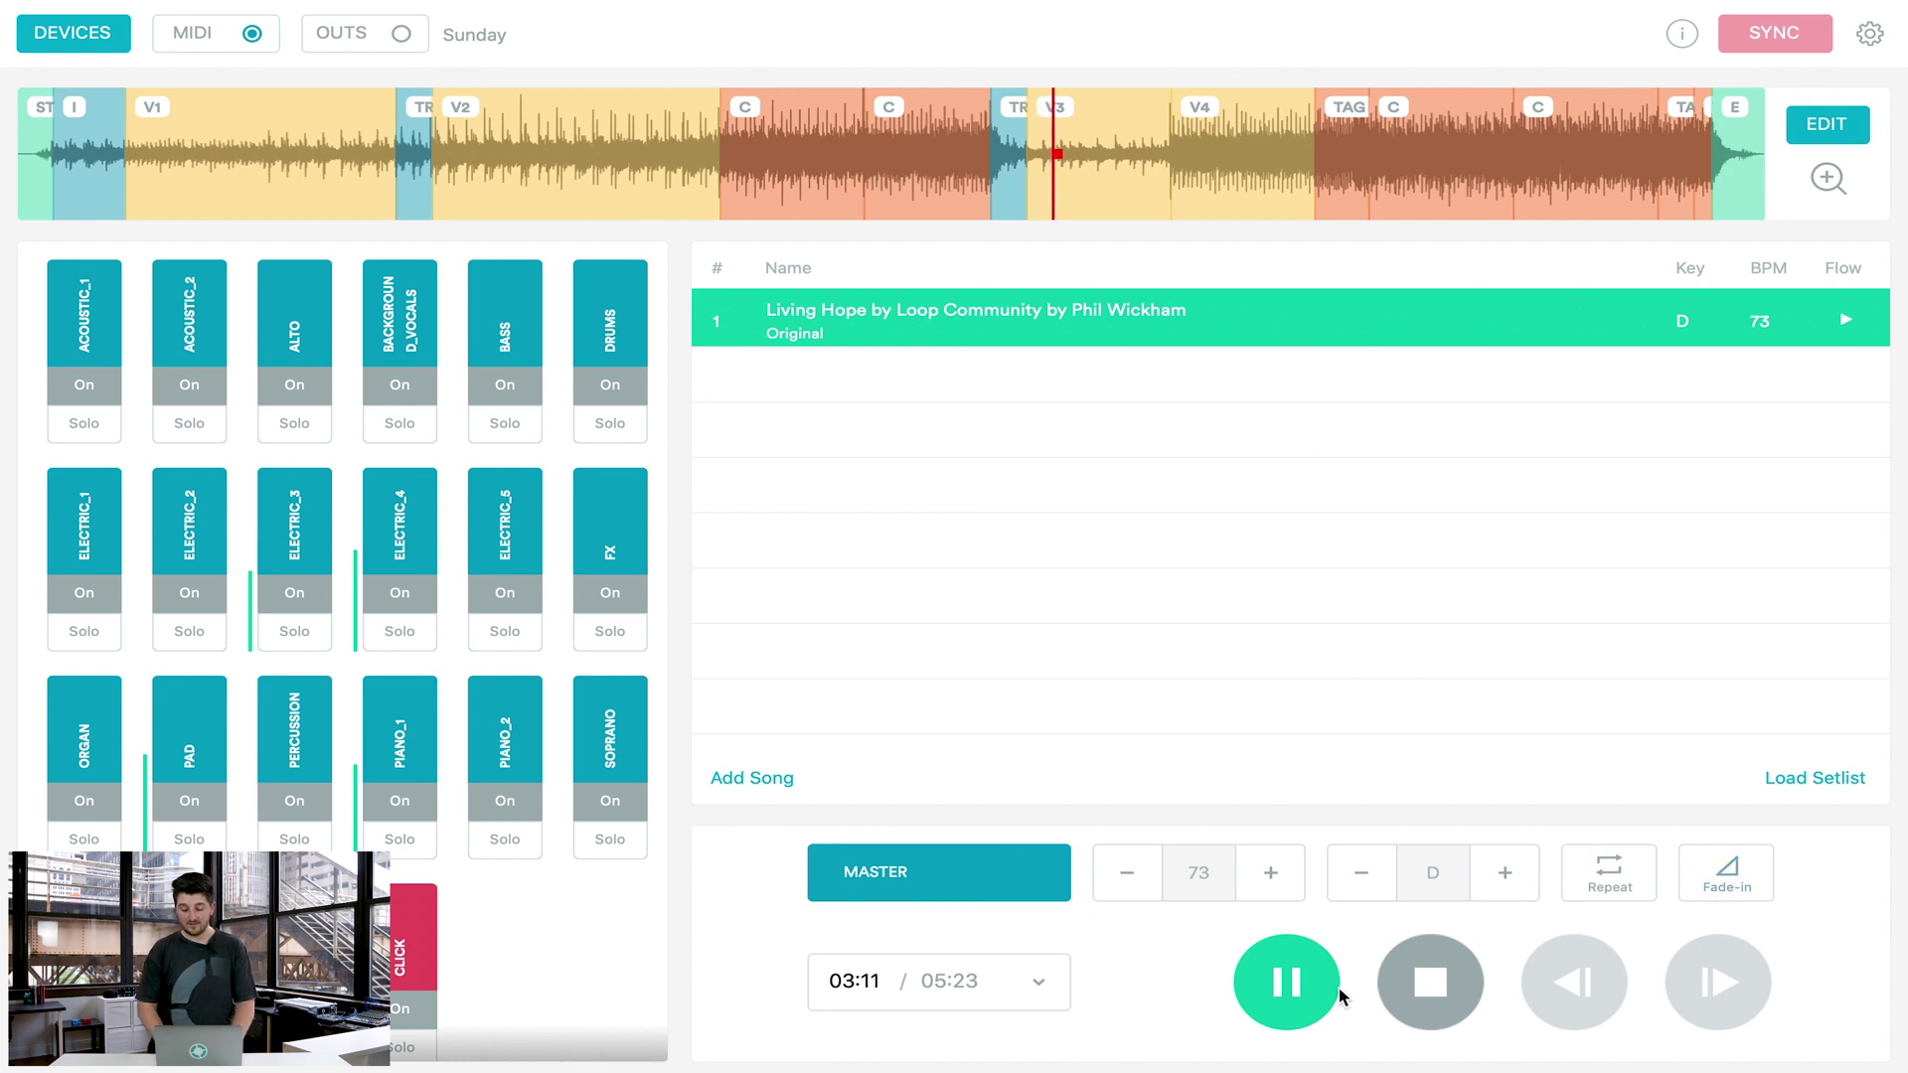
left_click(1297, 984)
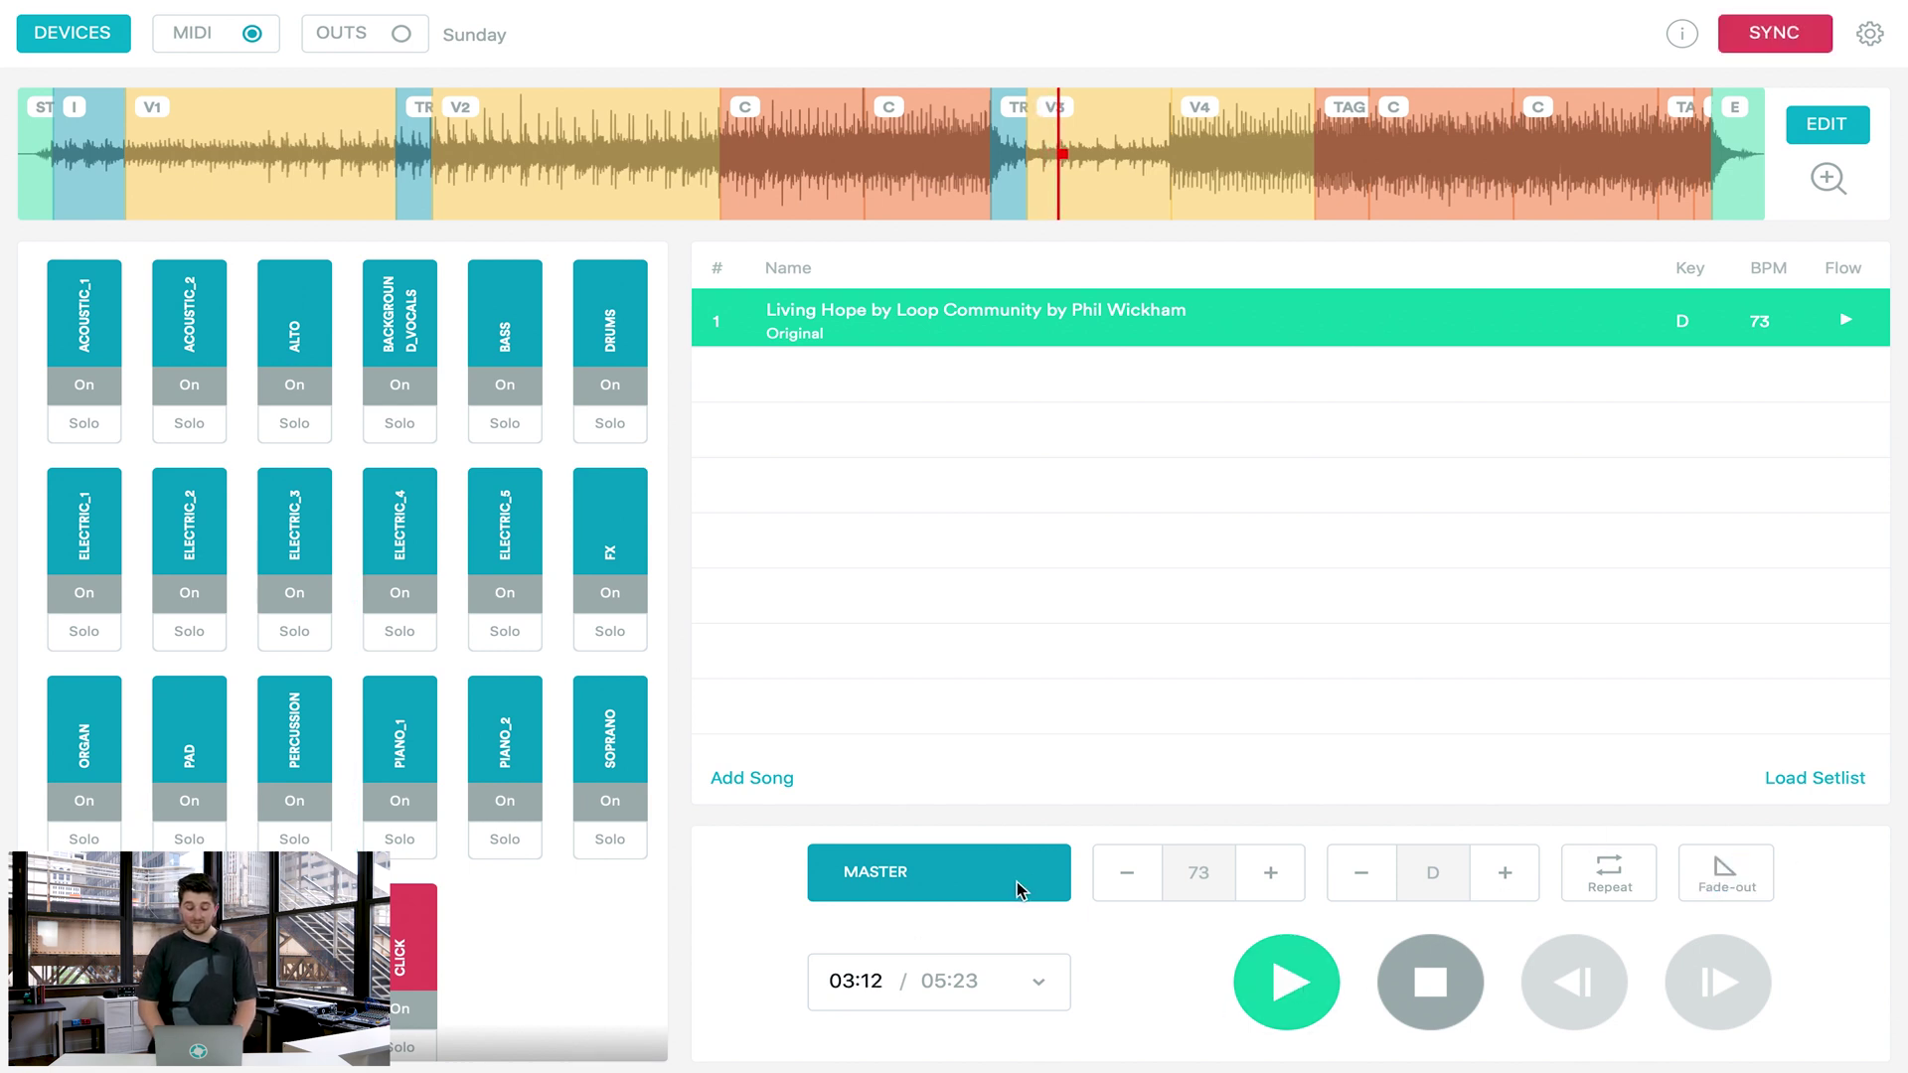
left_click_drag(1056, 891, 899, 890)
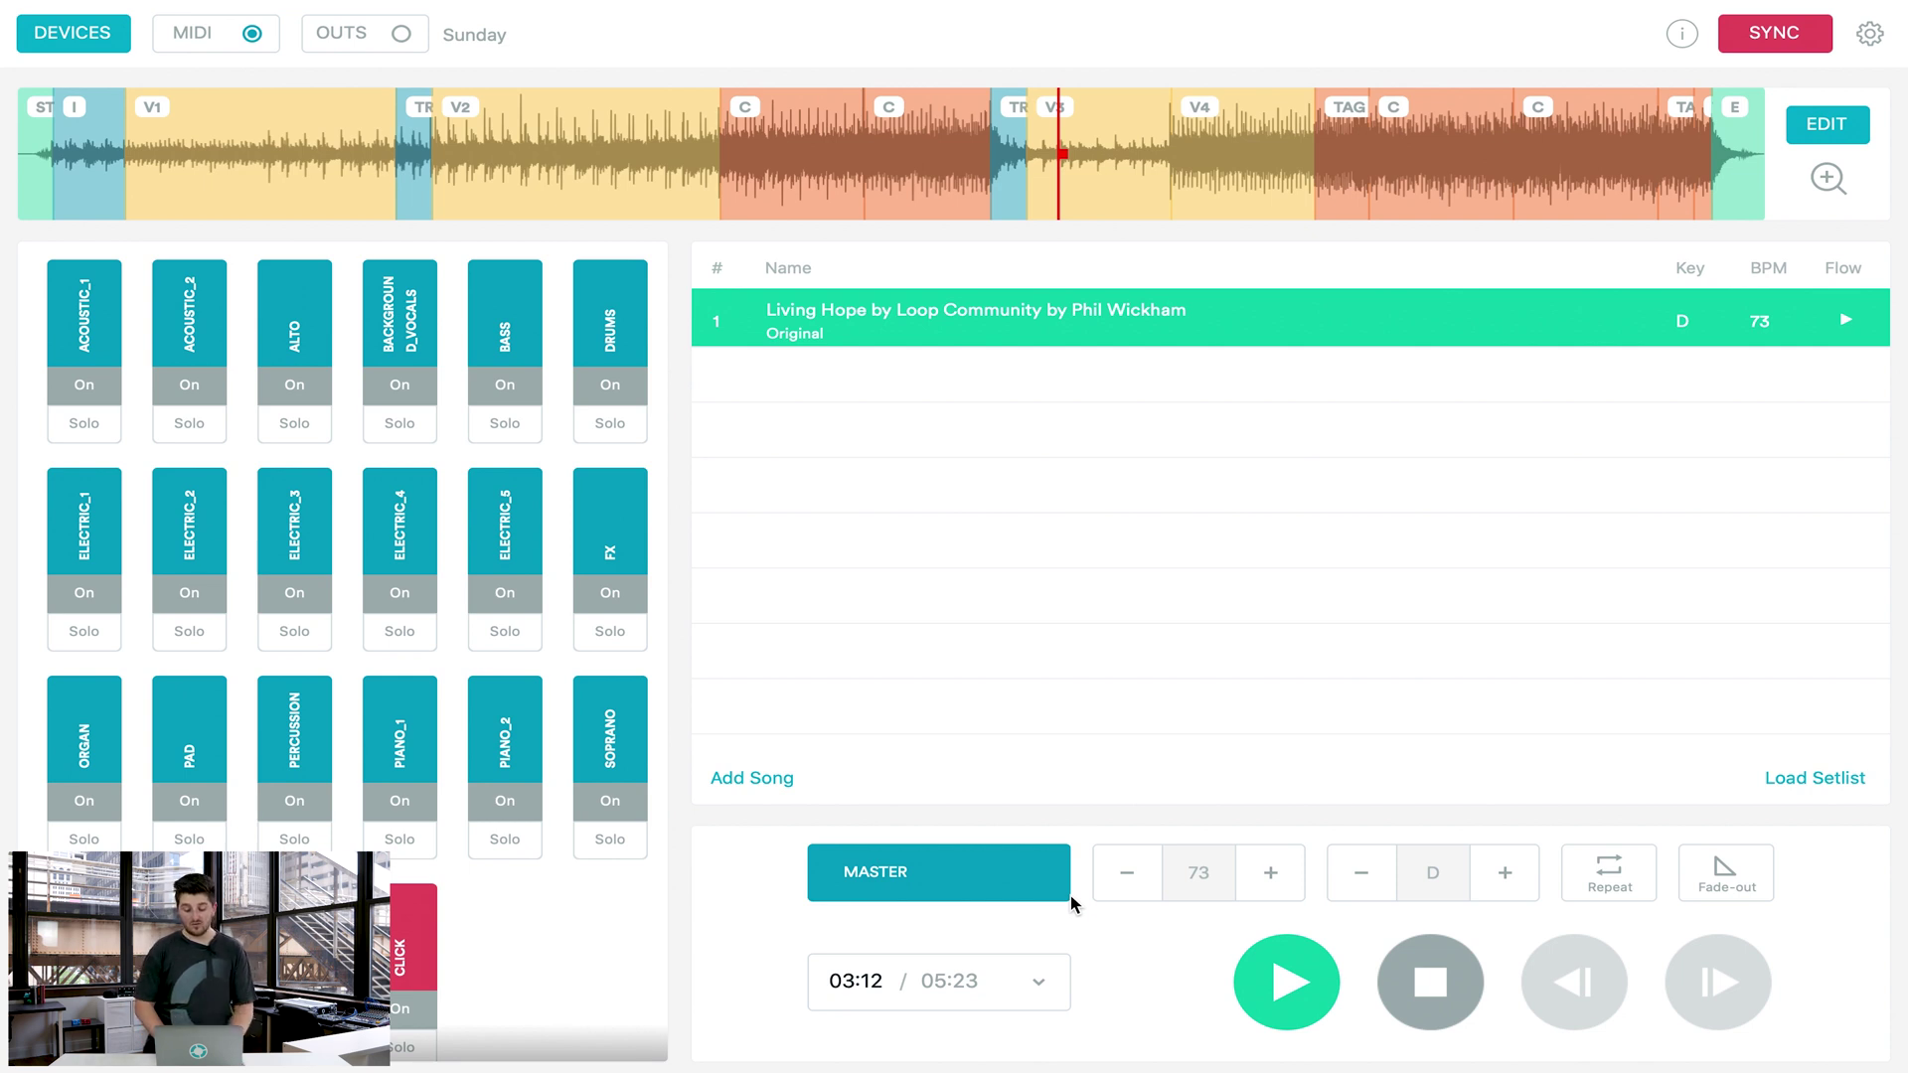
left_click_drag(1024, 861, 1113, 888)
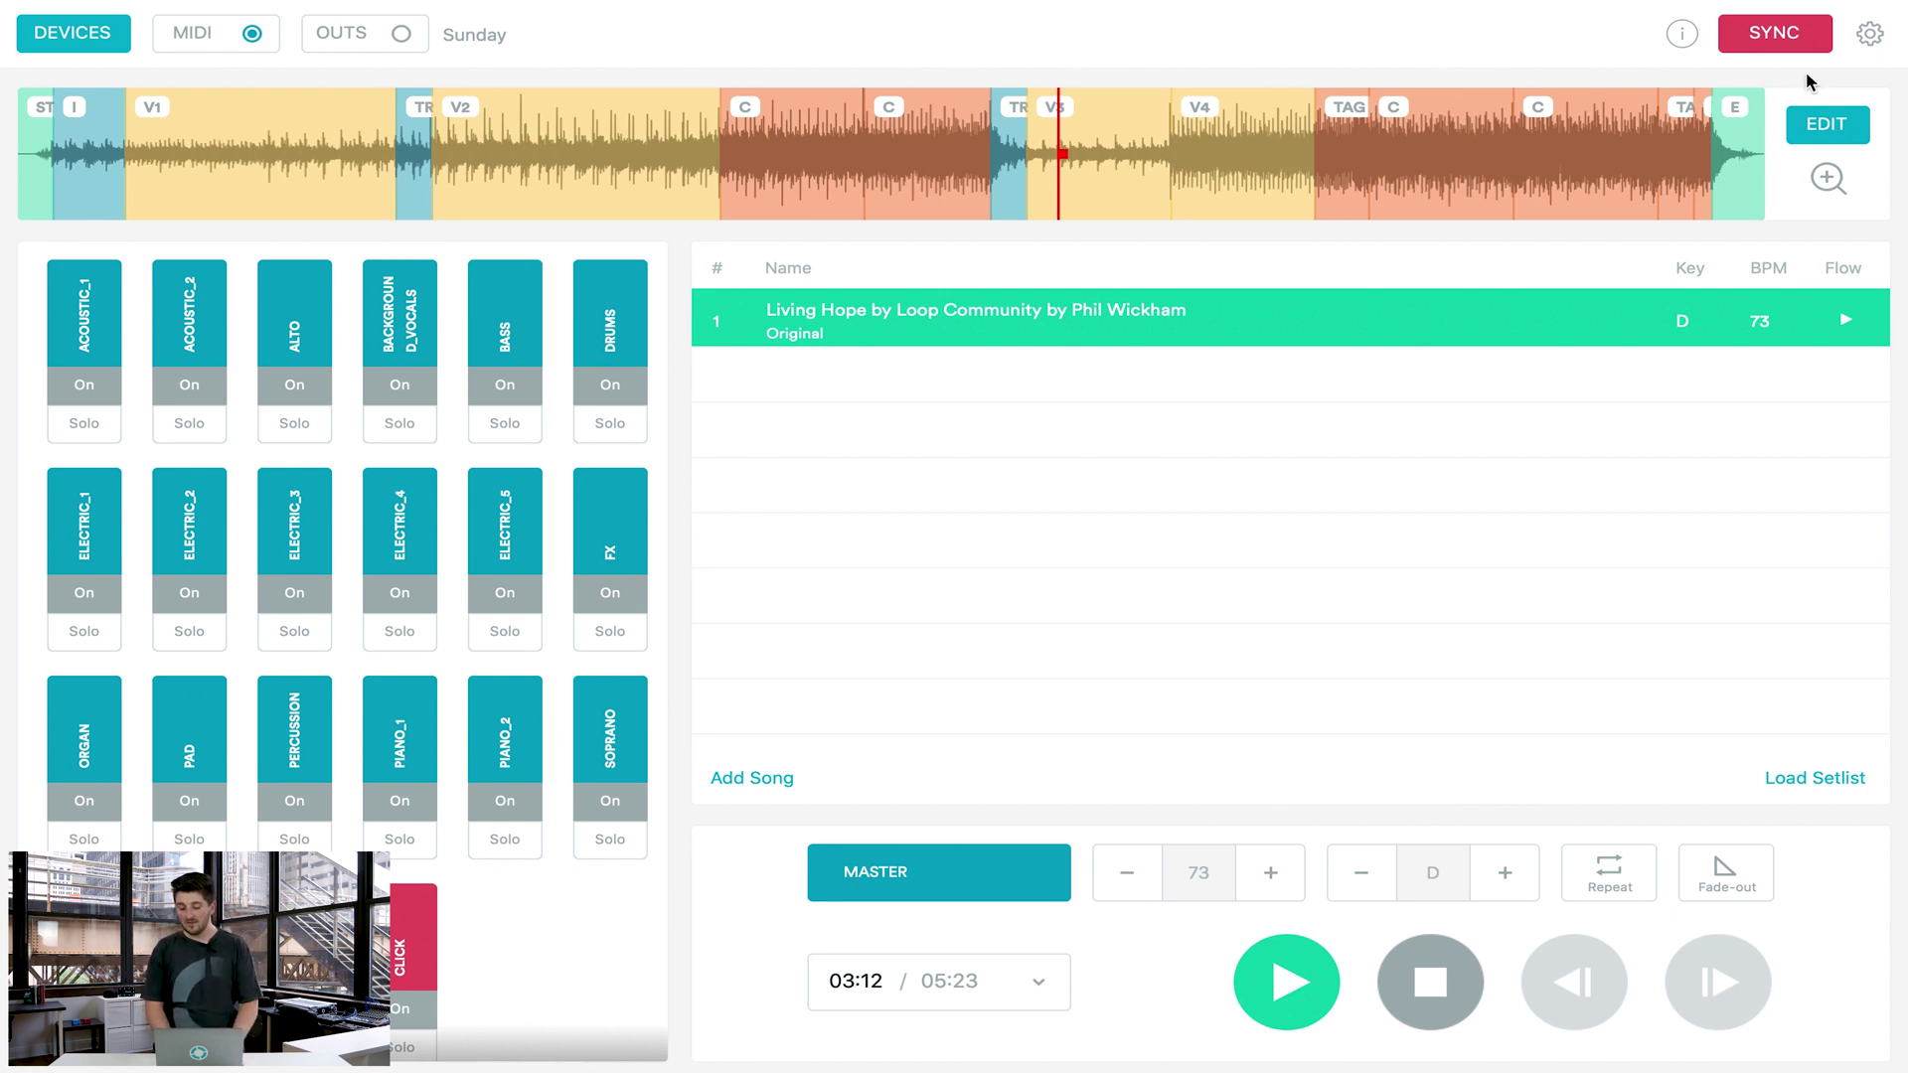
In Edit Arrangement, add a Chorus section, drag it to the song's start and click DONE.
left_click(1811, 125)
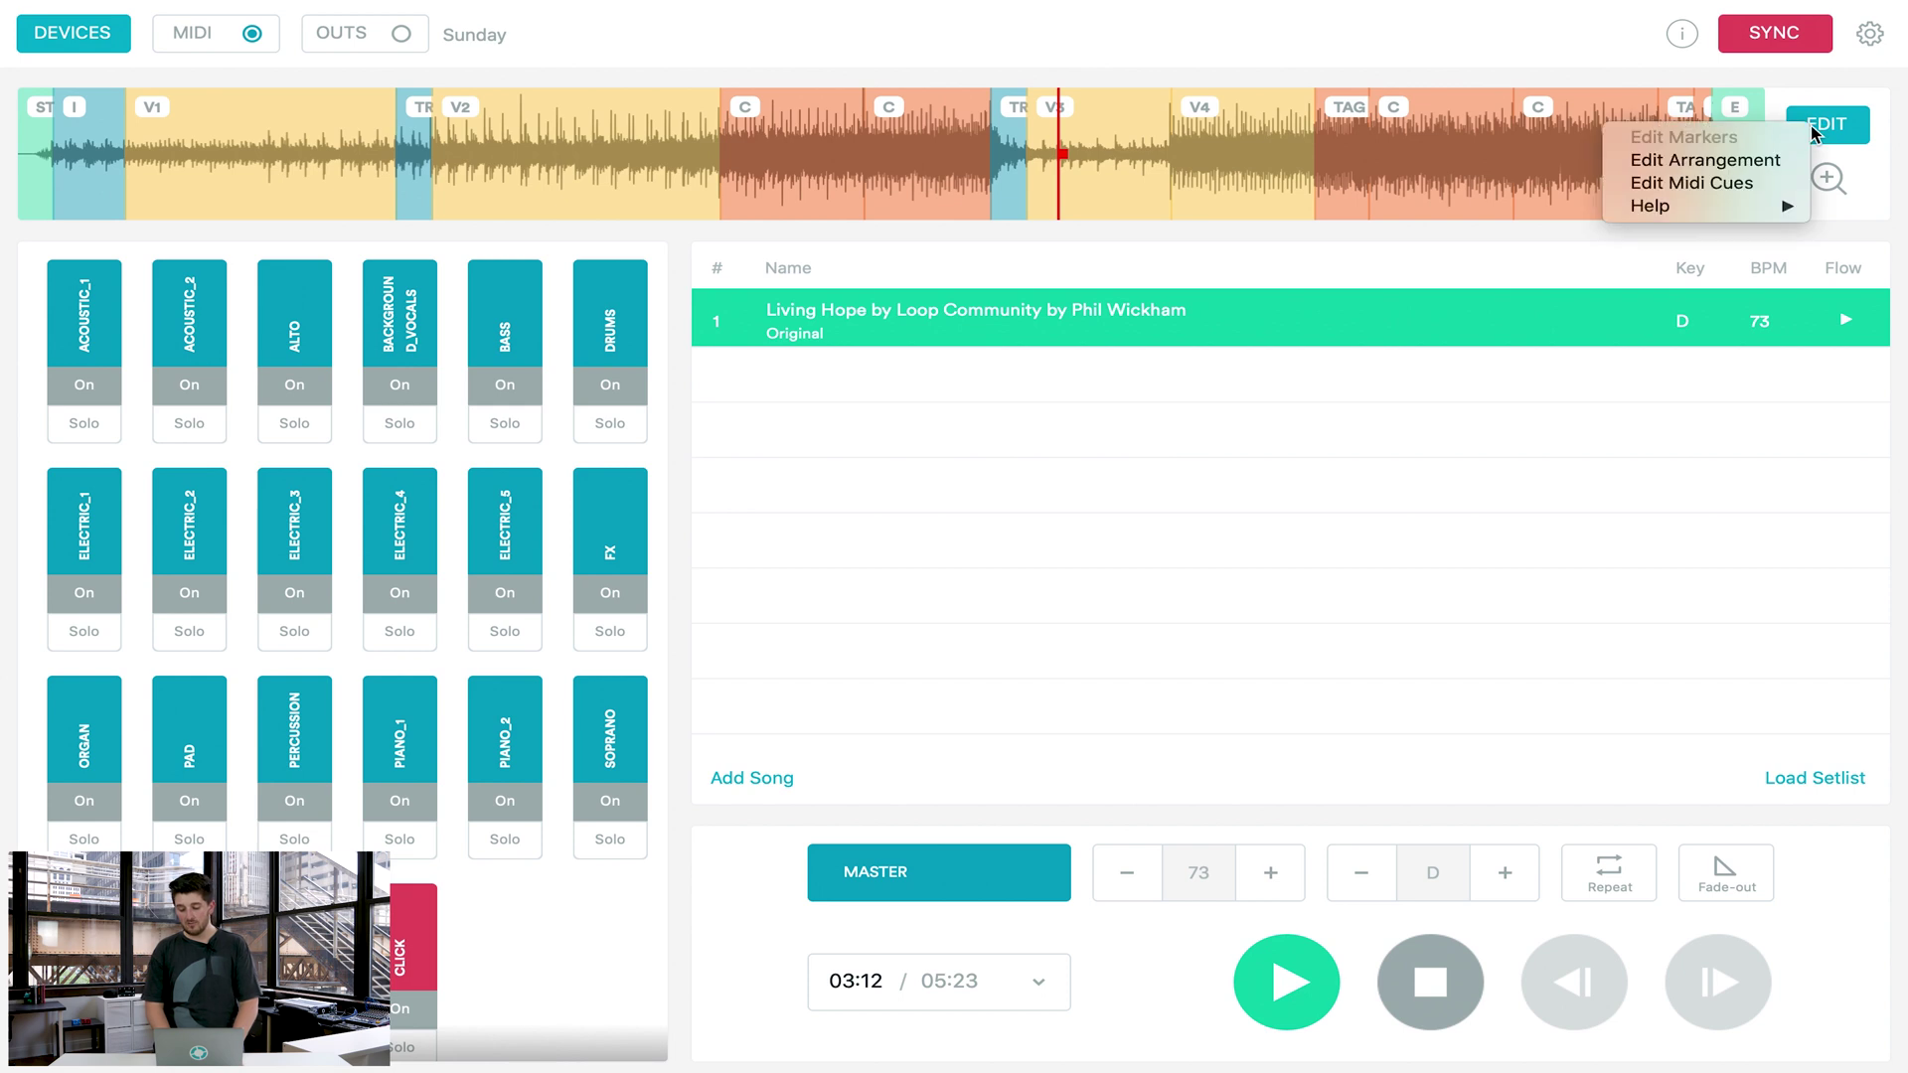
left_click(1721, 167)
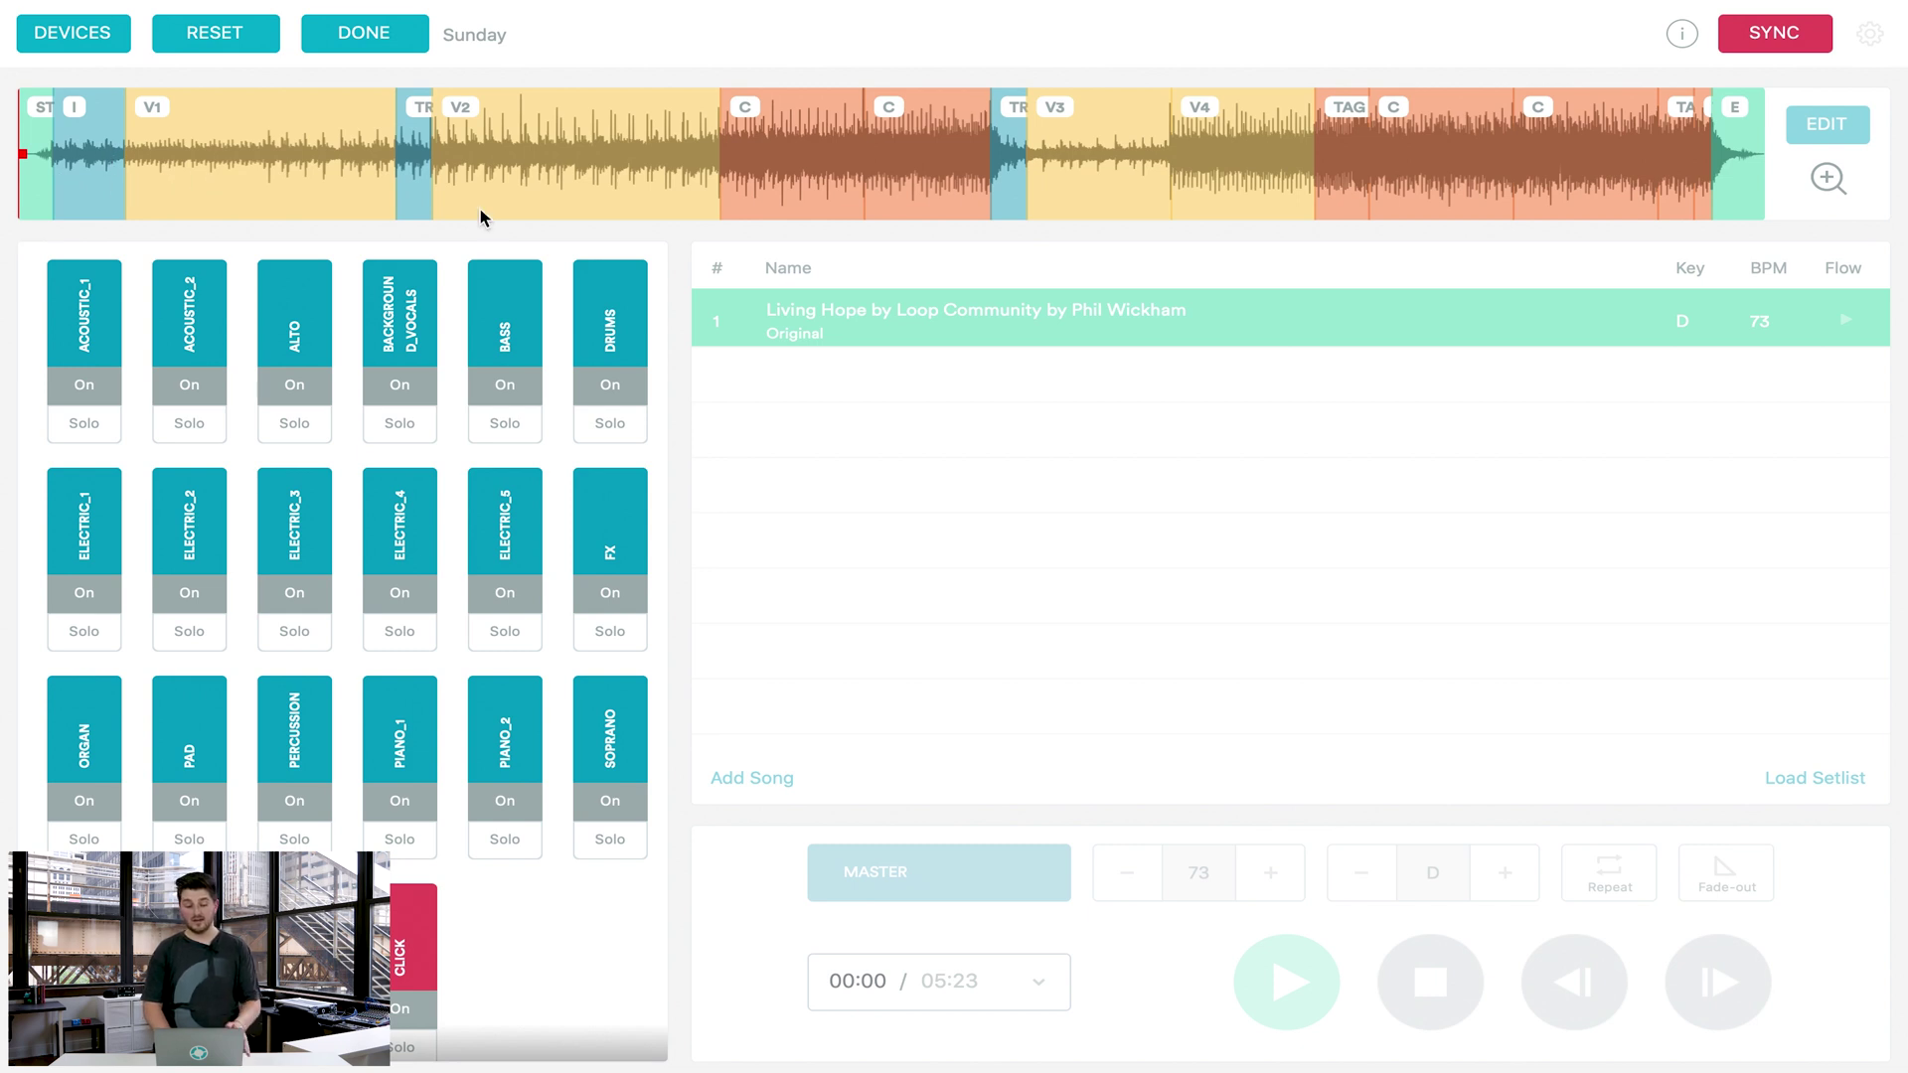
left_click(767, 157)
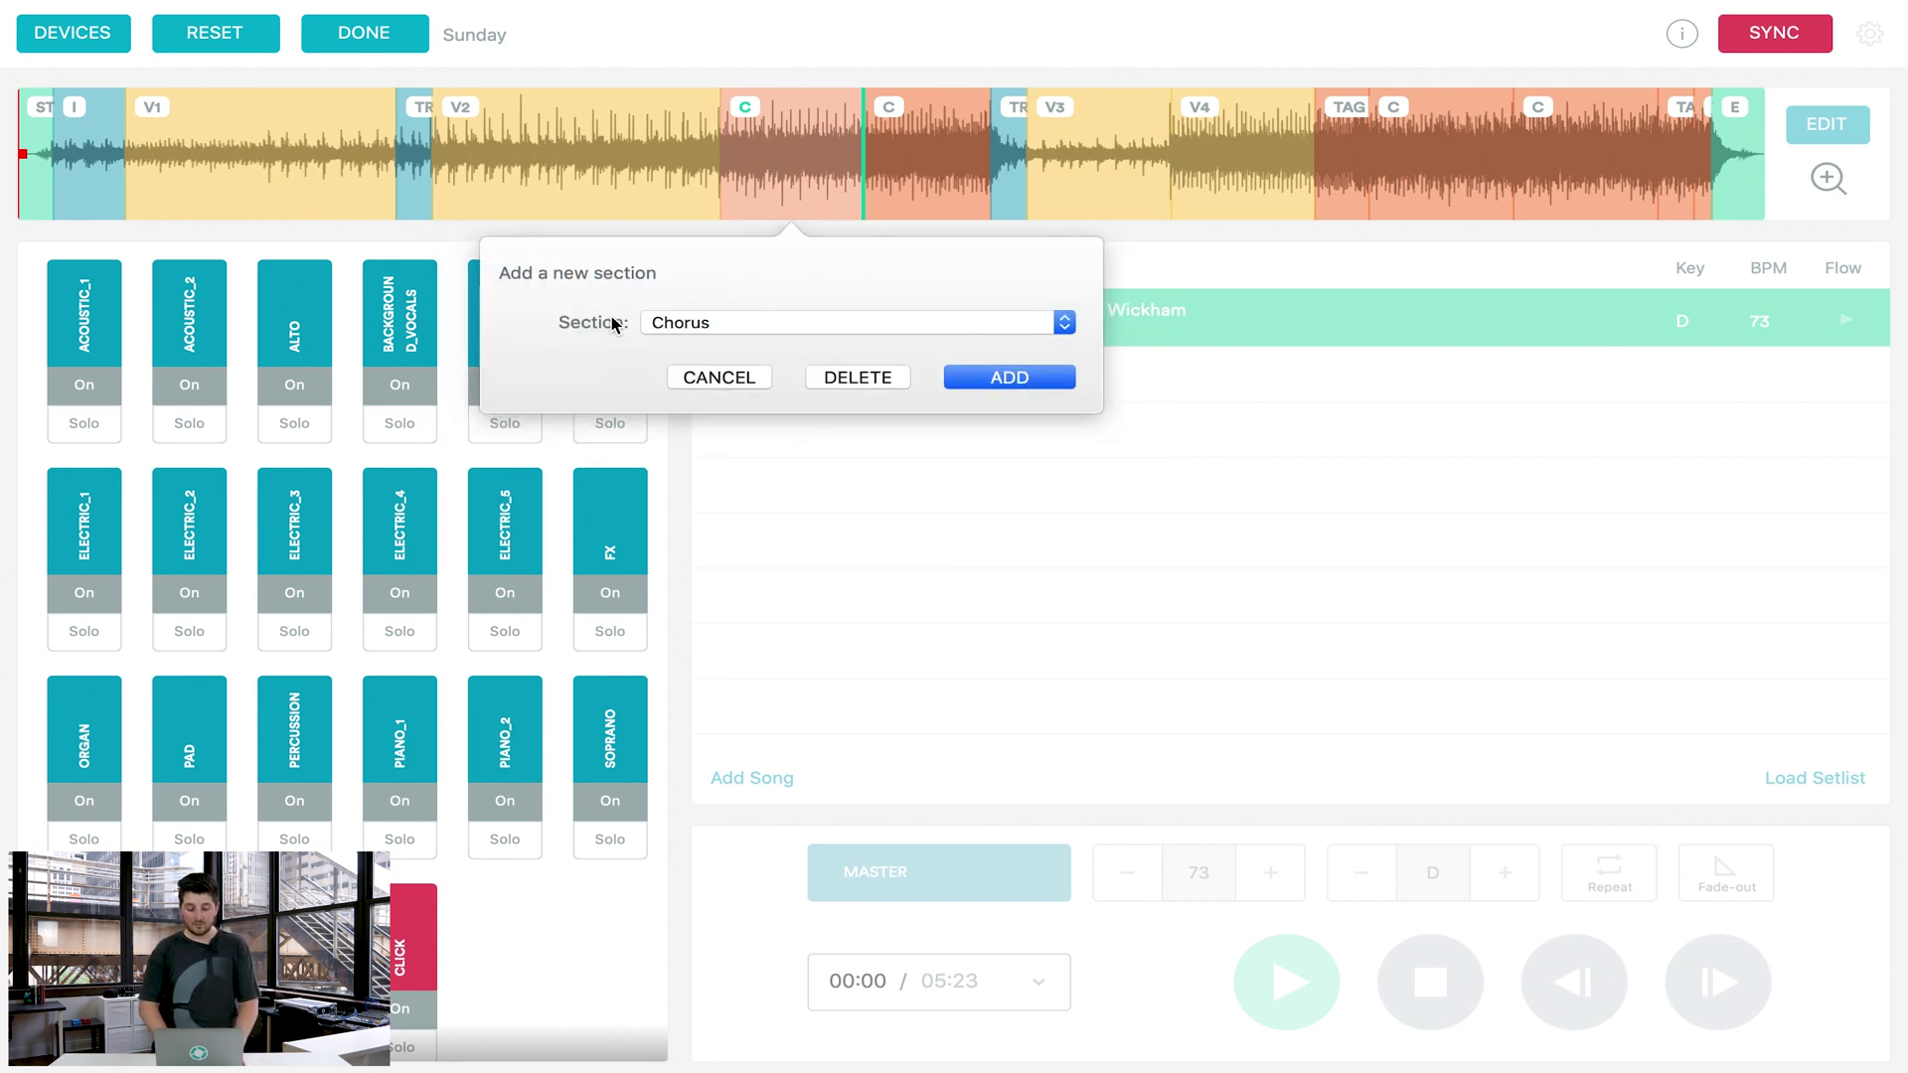
left_click(1024, 382)
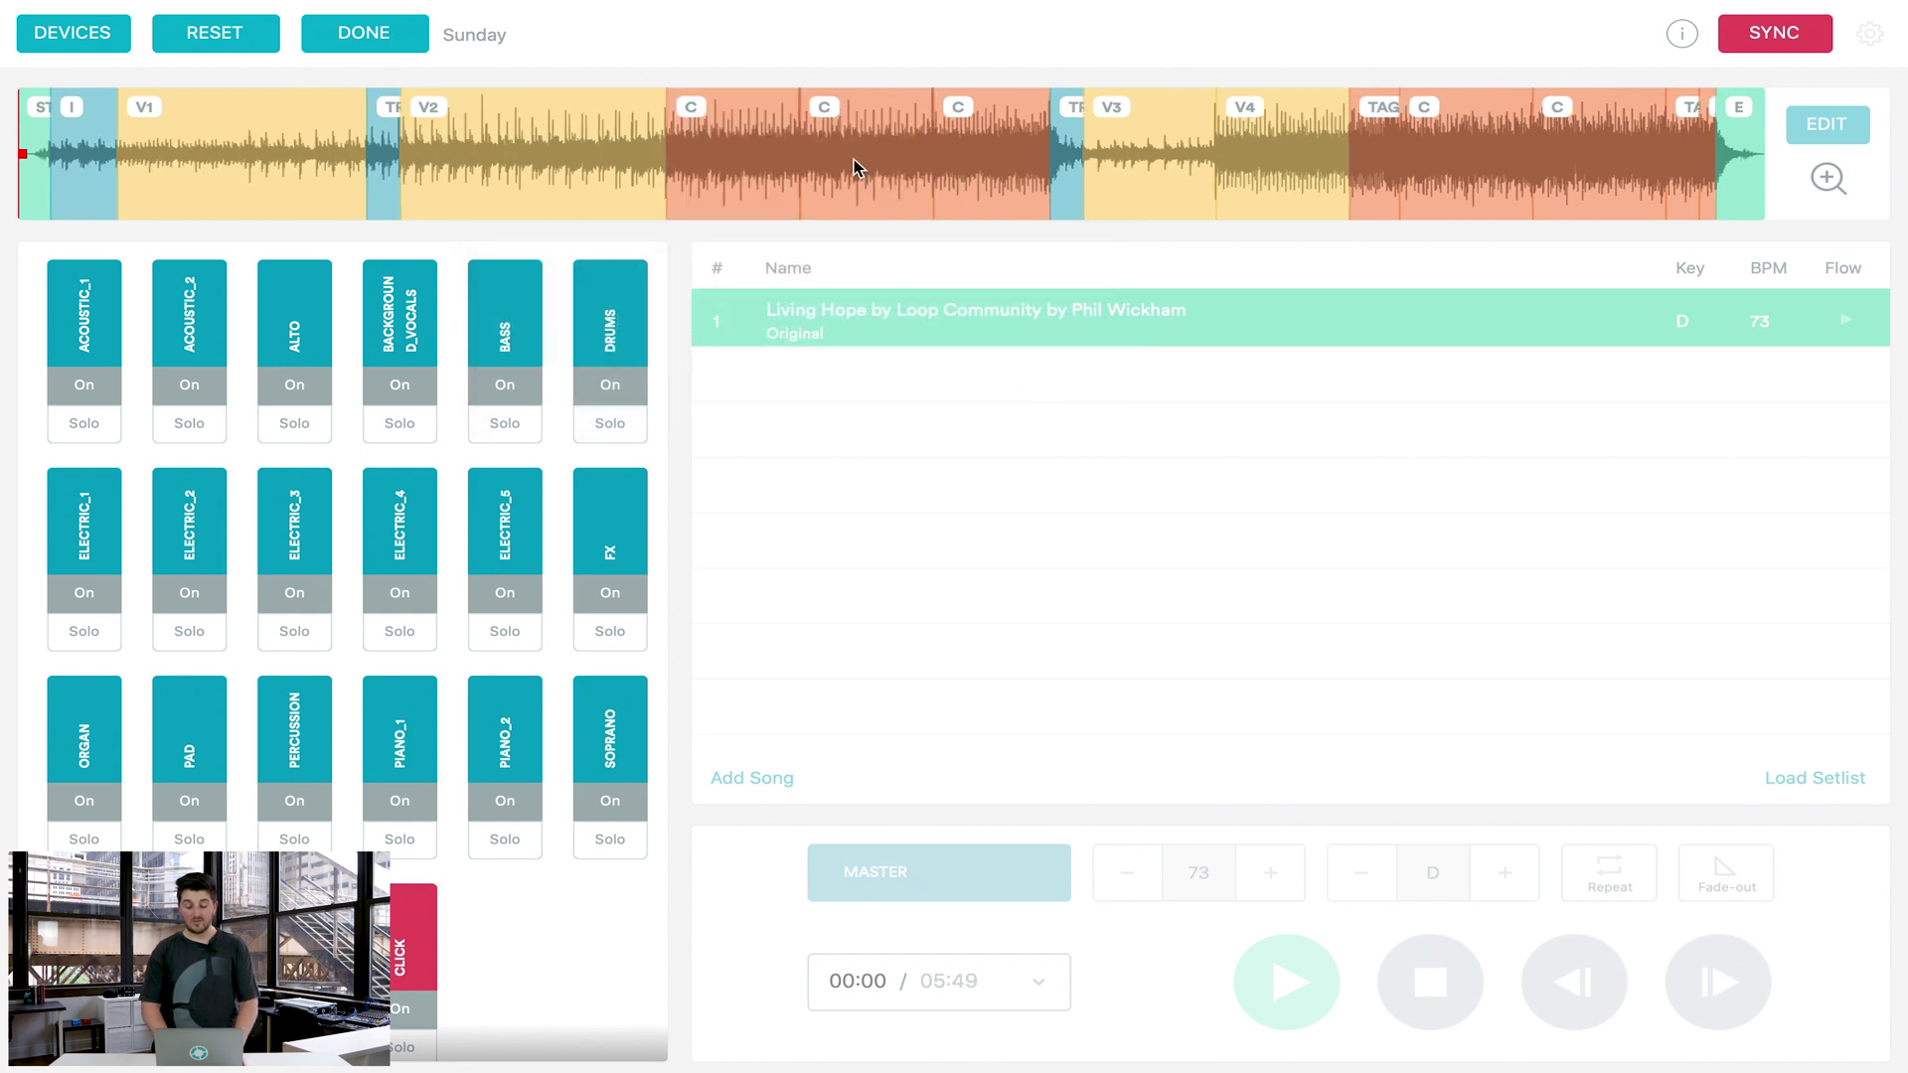
left_click_drag(855, 159, 71, 154)
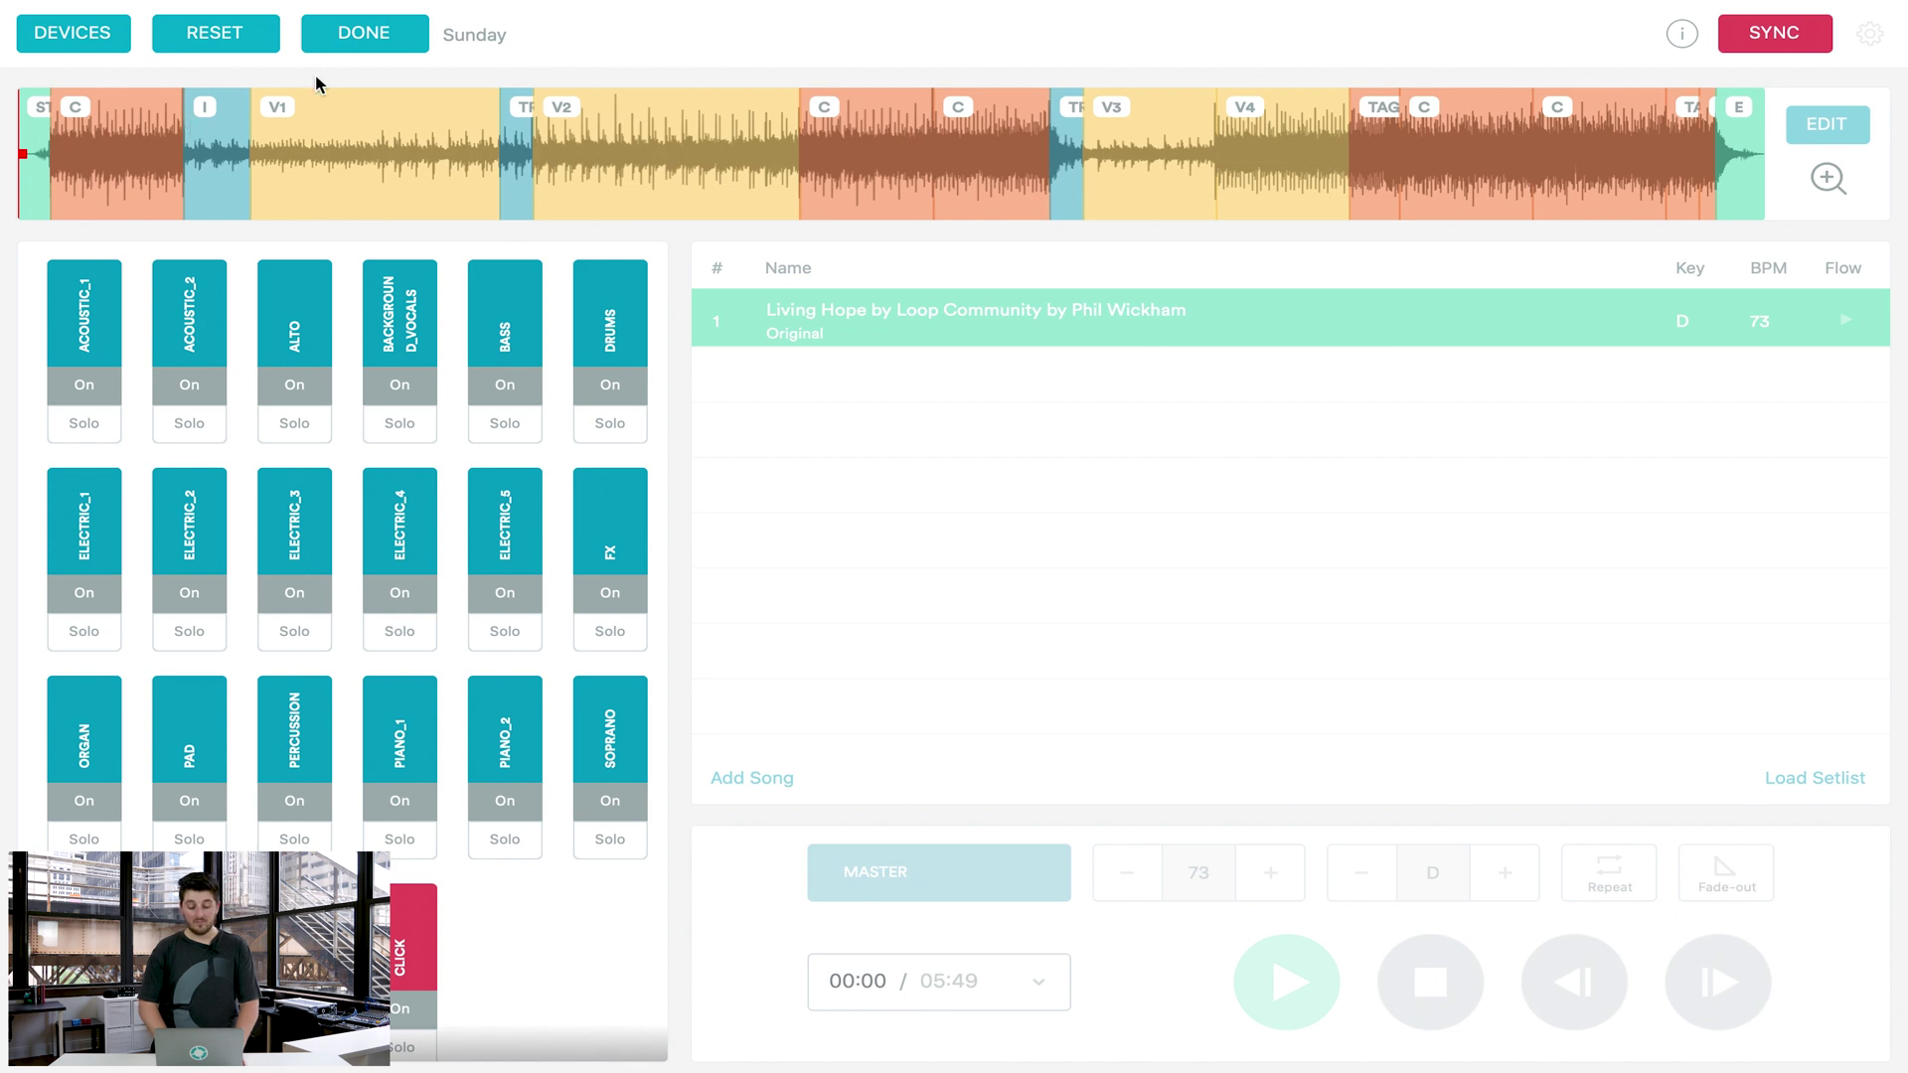
left_click(408, 34)
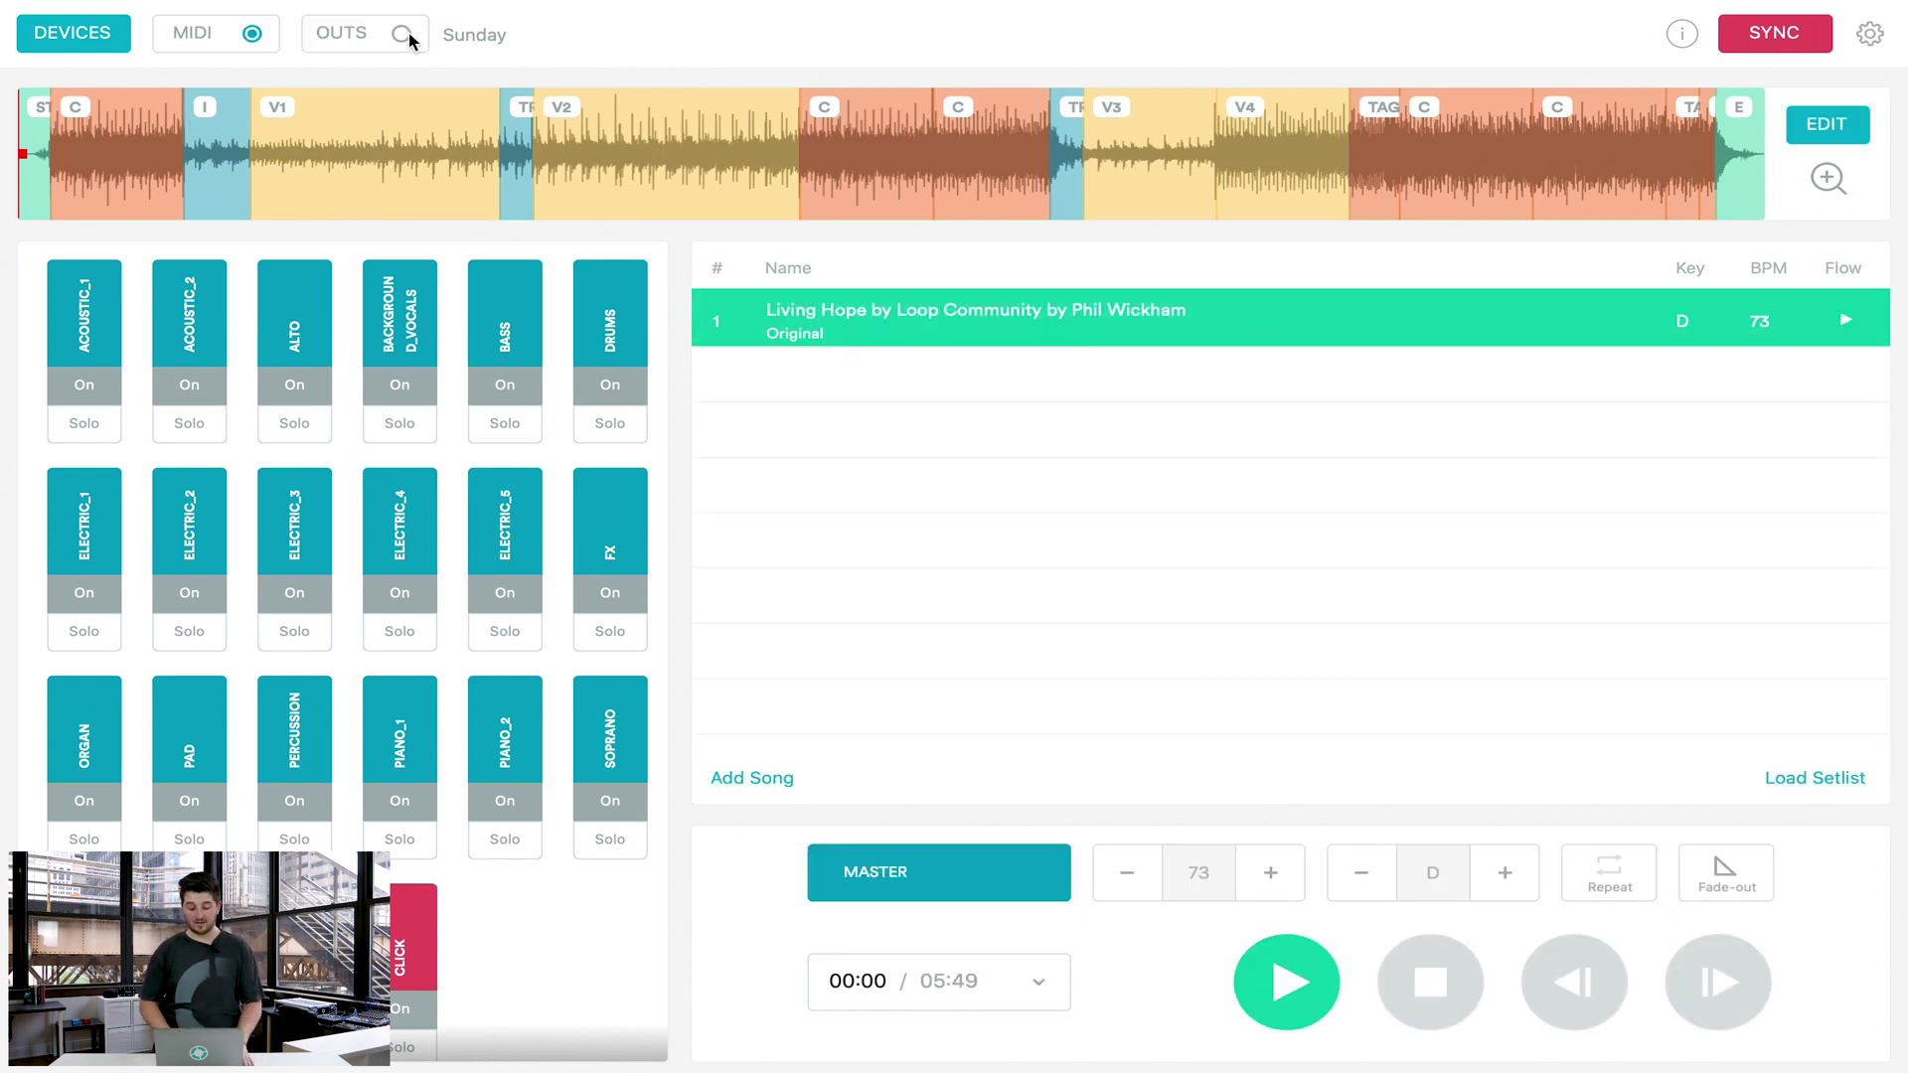
Play the rearranged song from the start, pause at 00:08, and bring up the Settings window.
key("space")
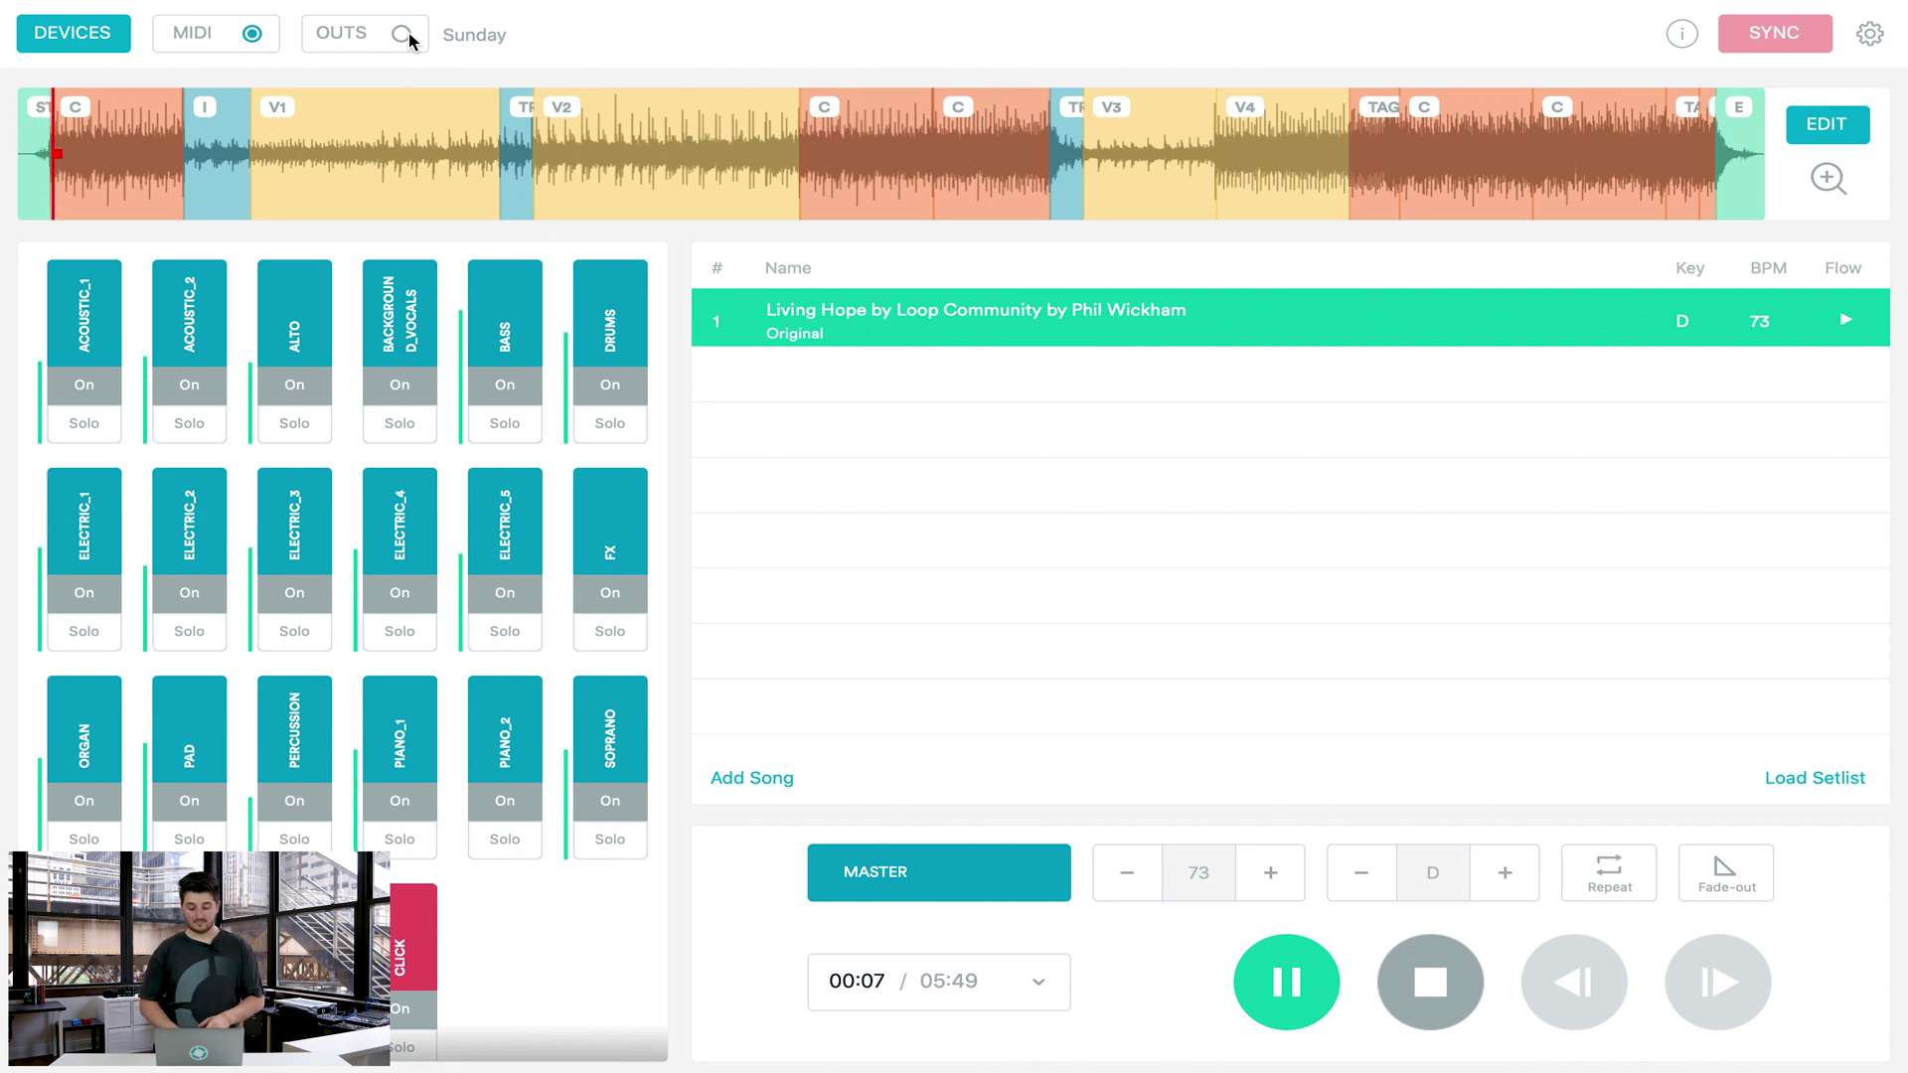
key("space")
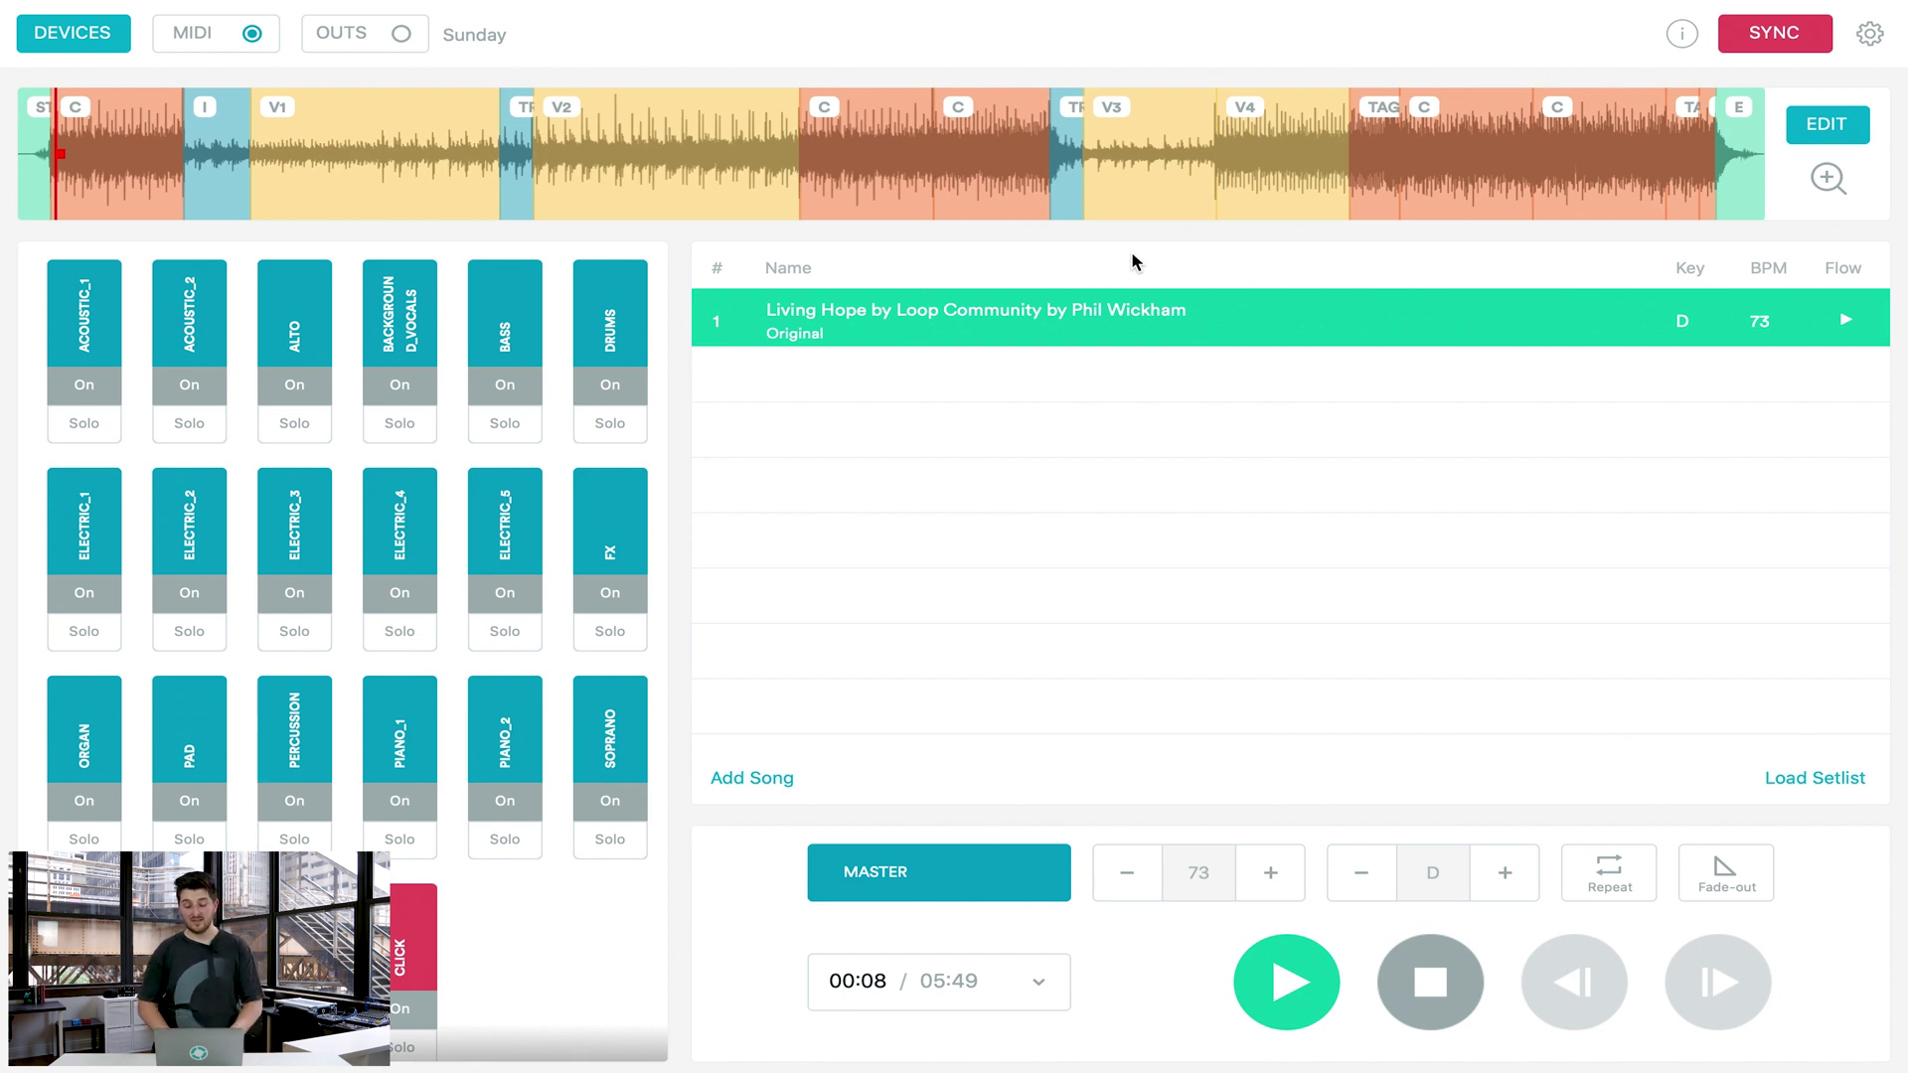
left_click(1870, 35)
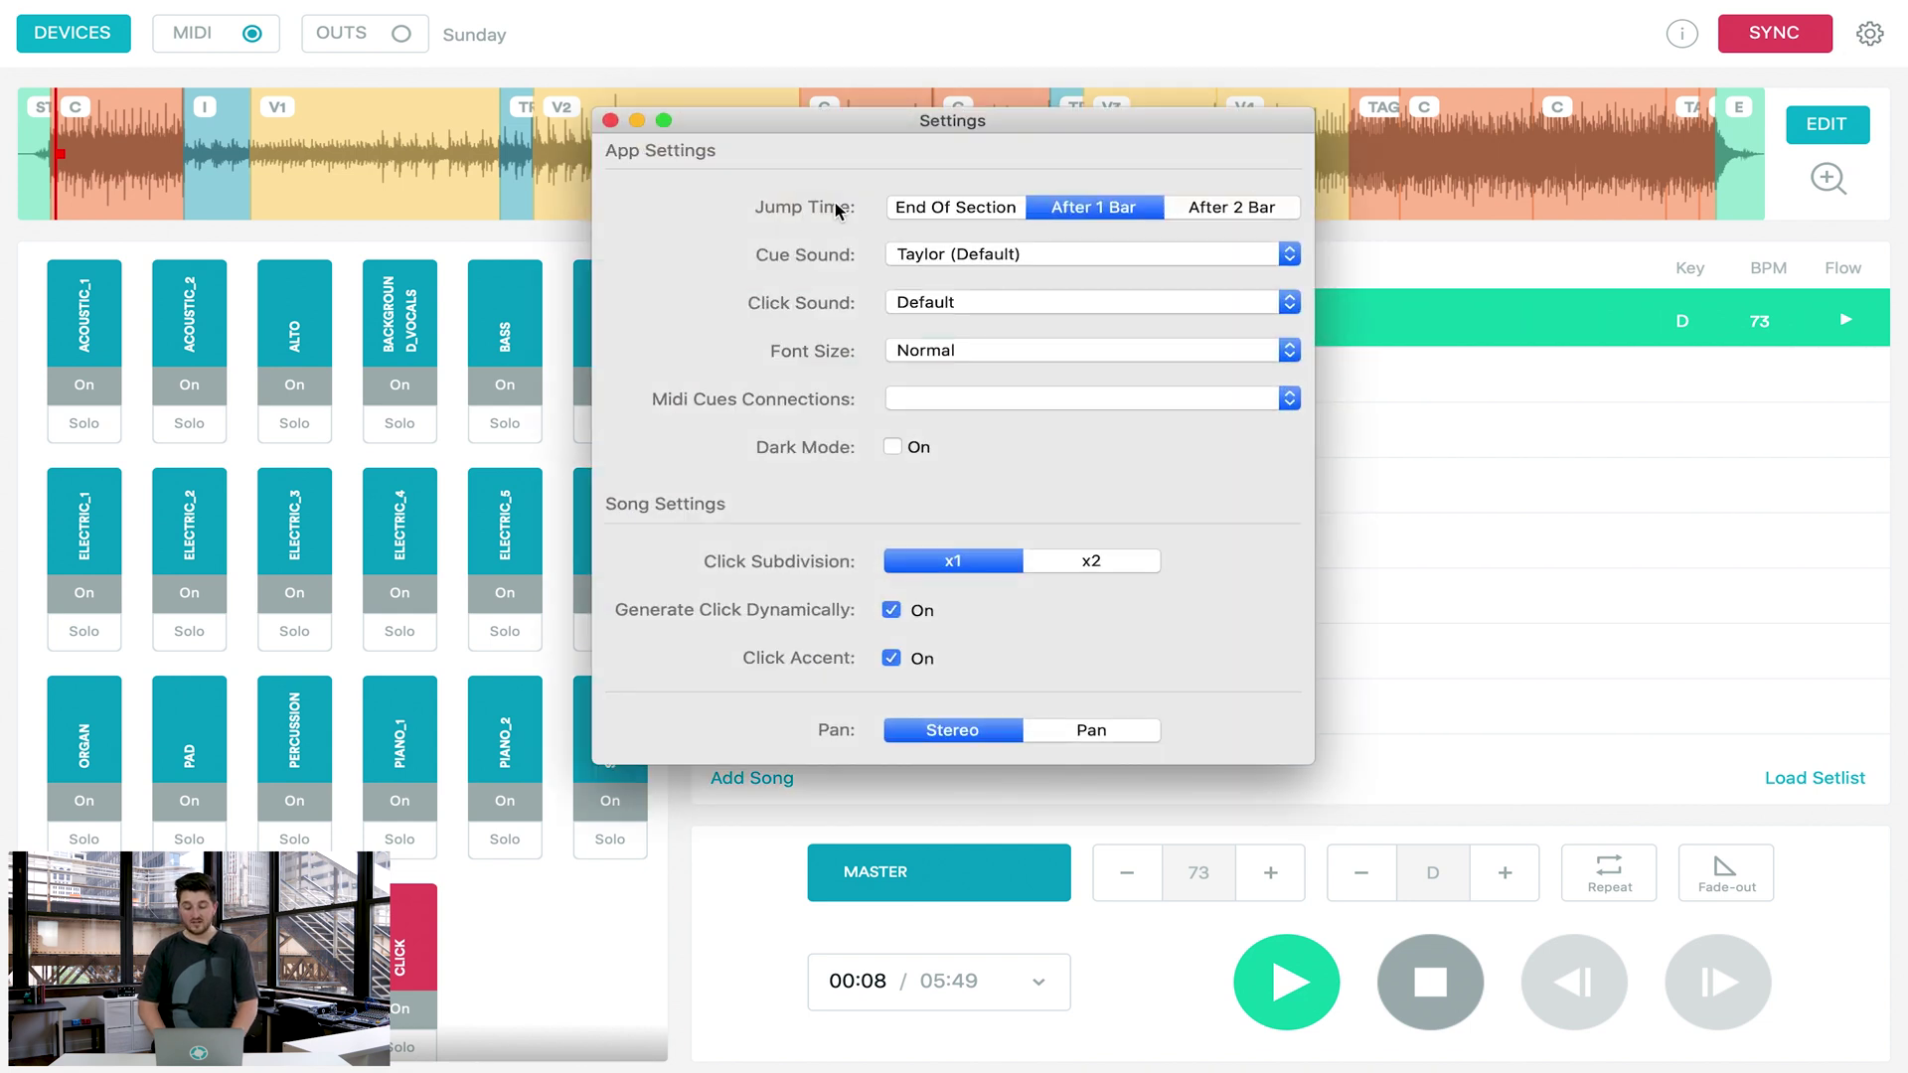
Change Jump Time from After 1 Bar to End Of Section.
left_click(952, 214)
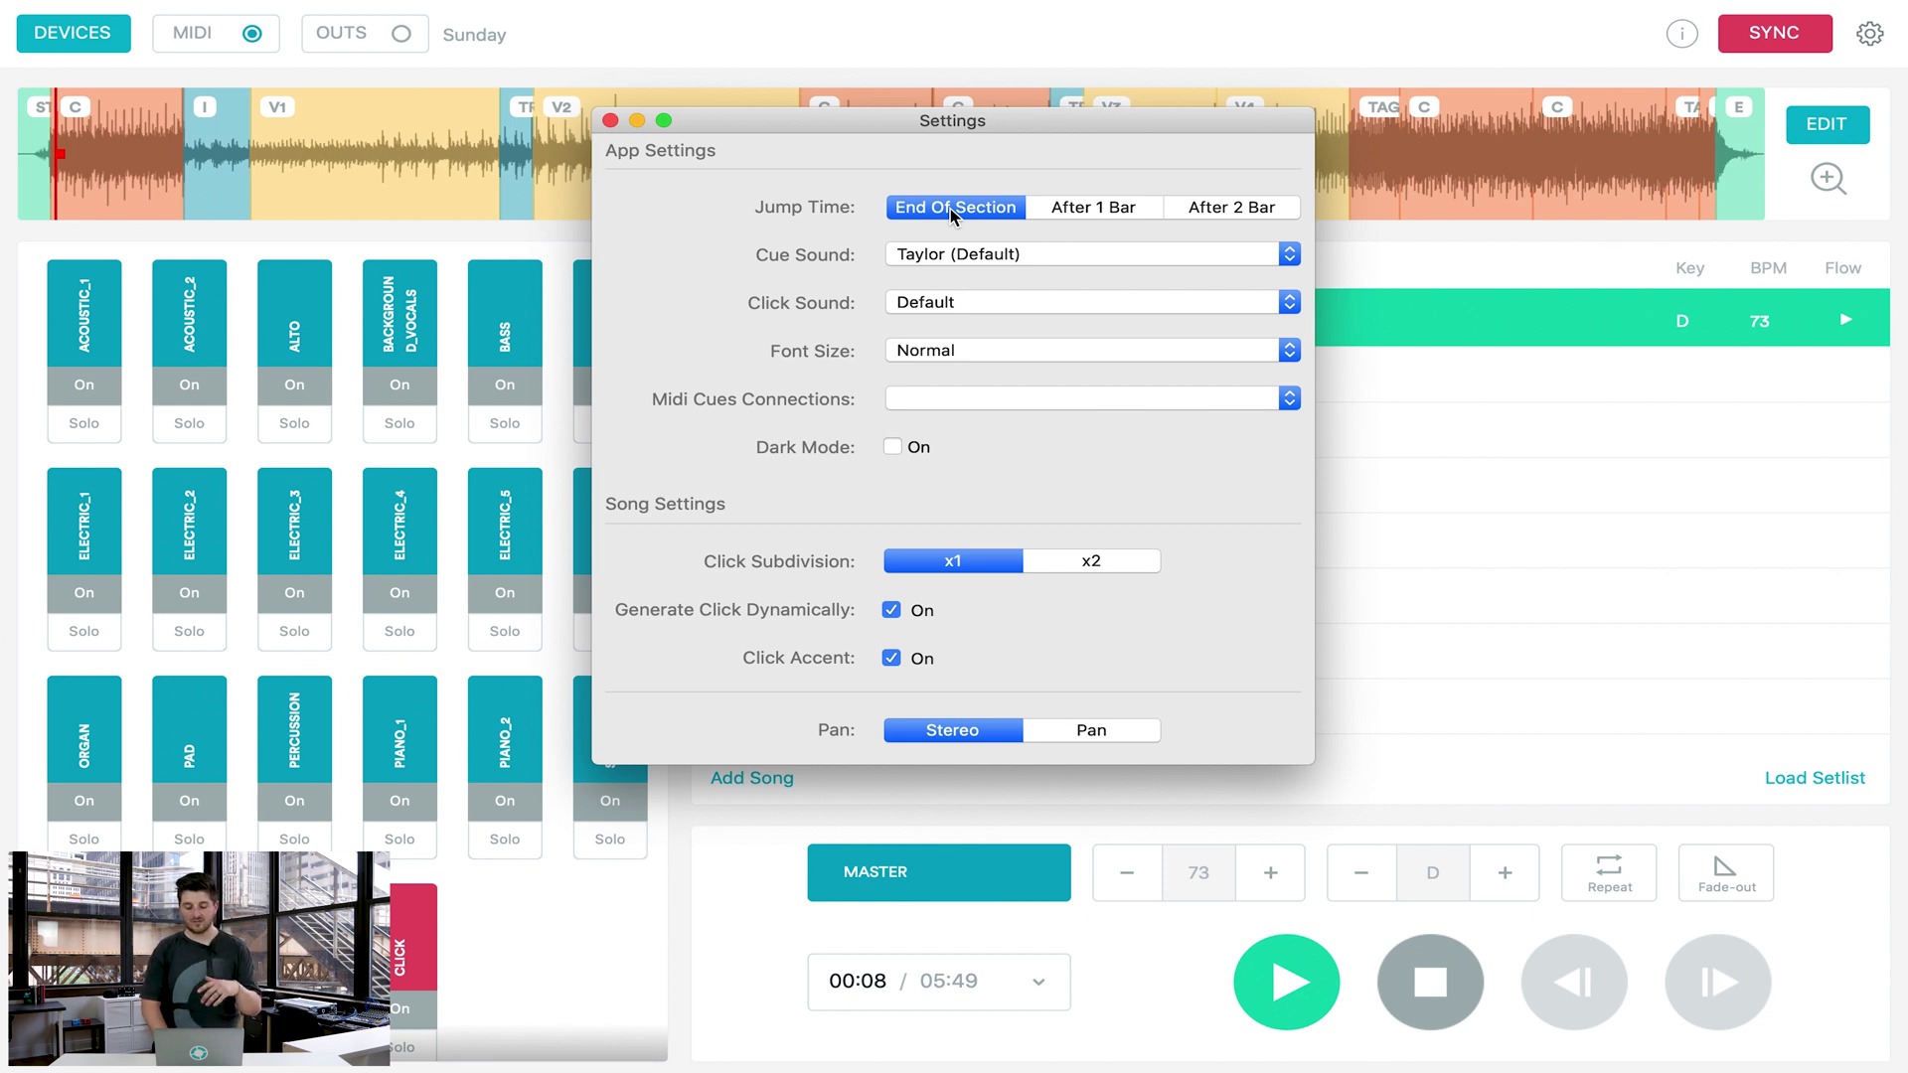
Close Settings, play from the TR section at 01:37, and pause at 02:38 after the chorus jump.
left_click(610, 121)
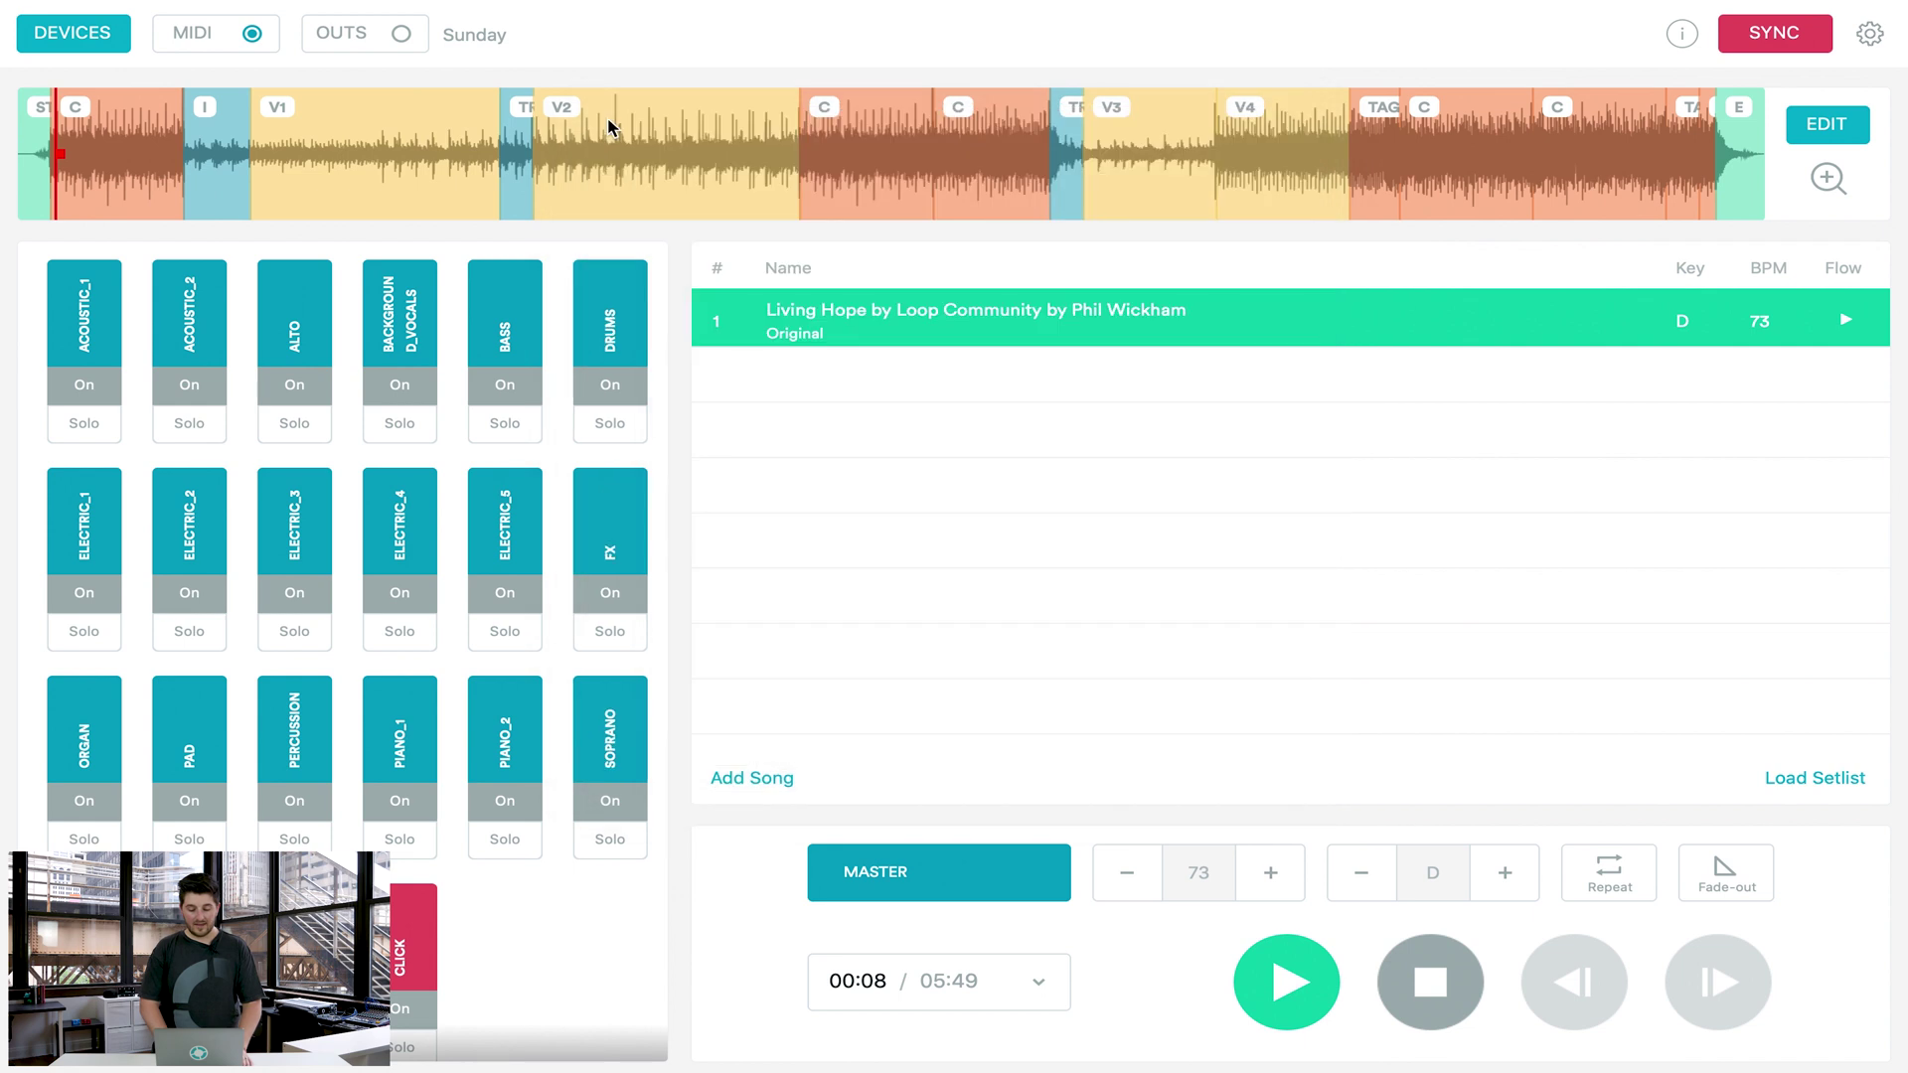
left_click(503, 175)
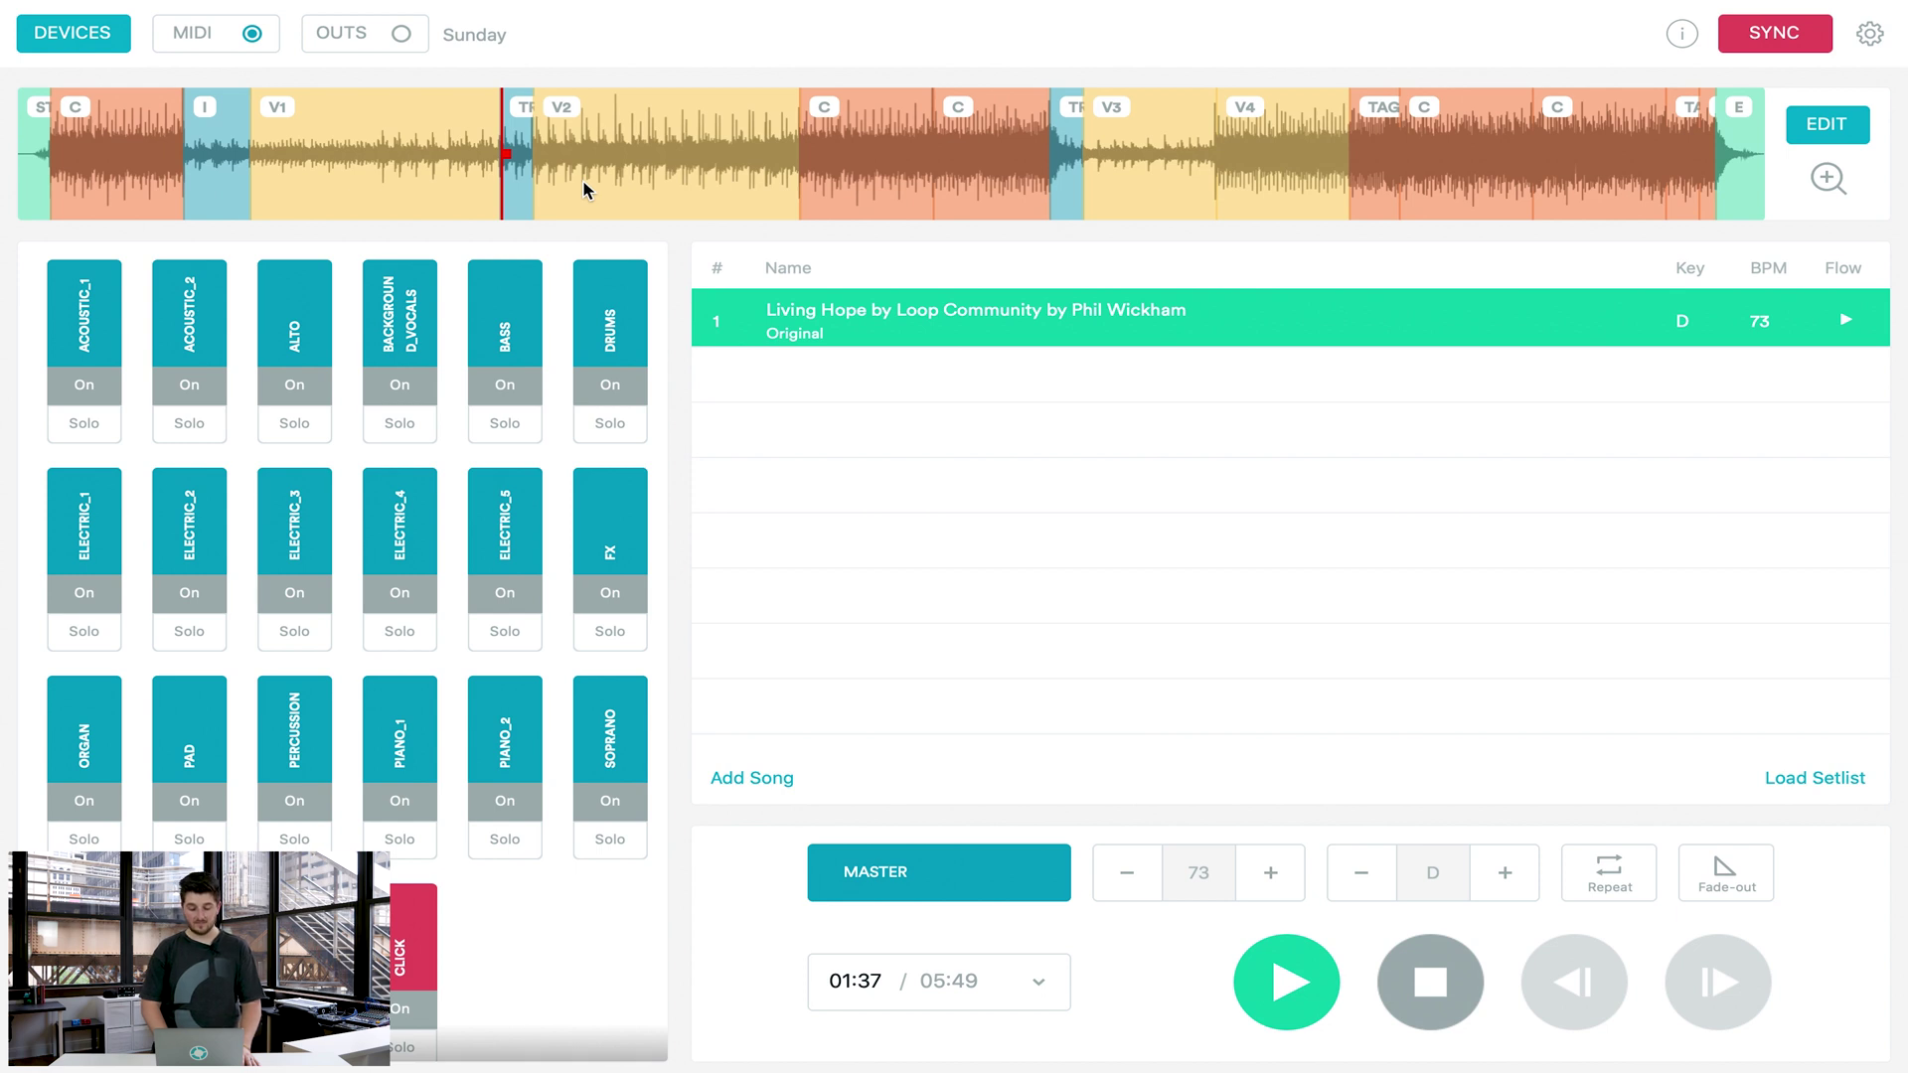
key("space")
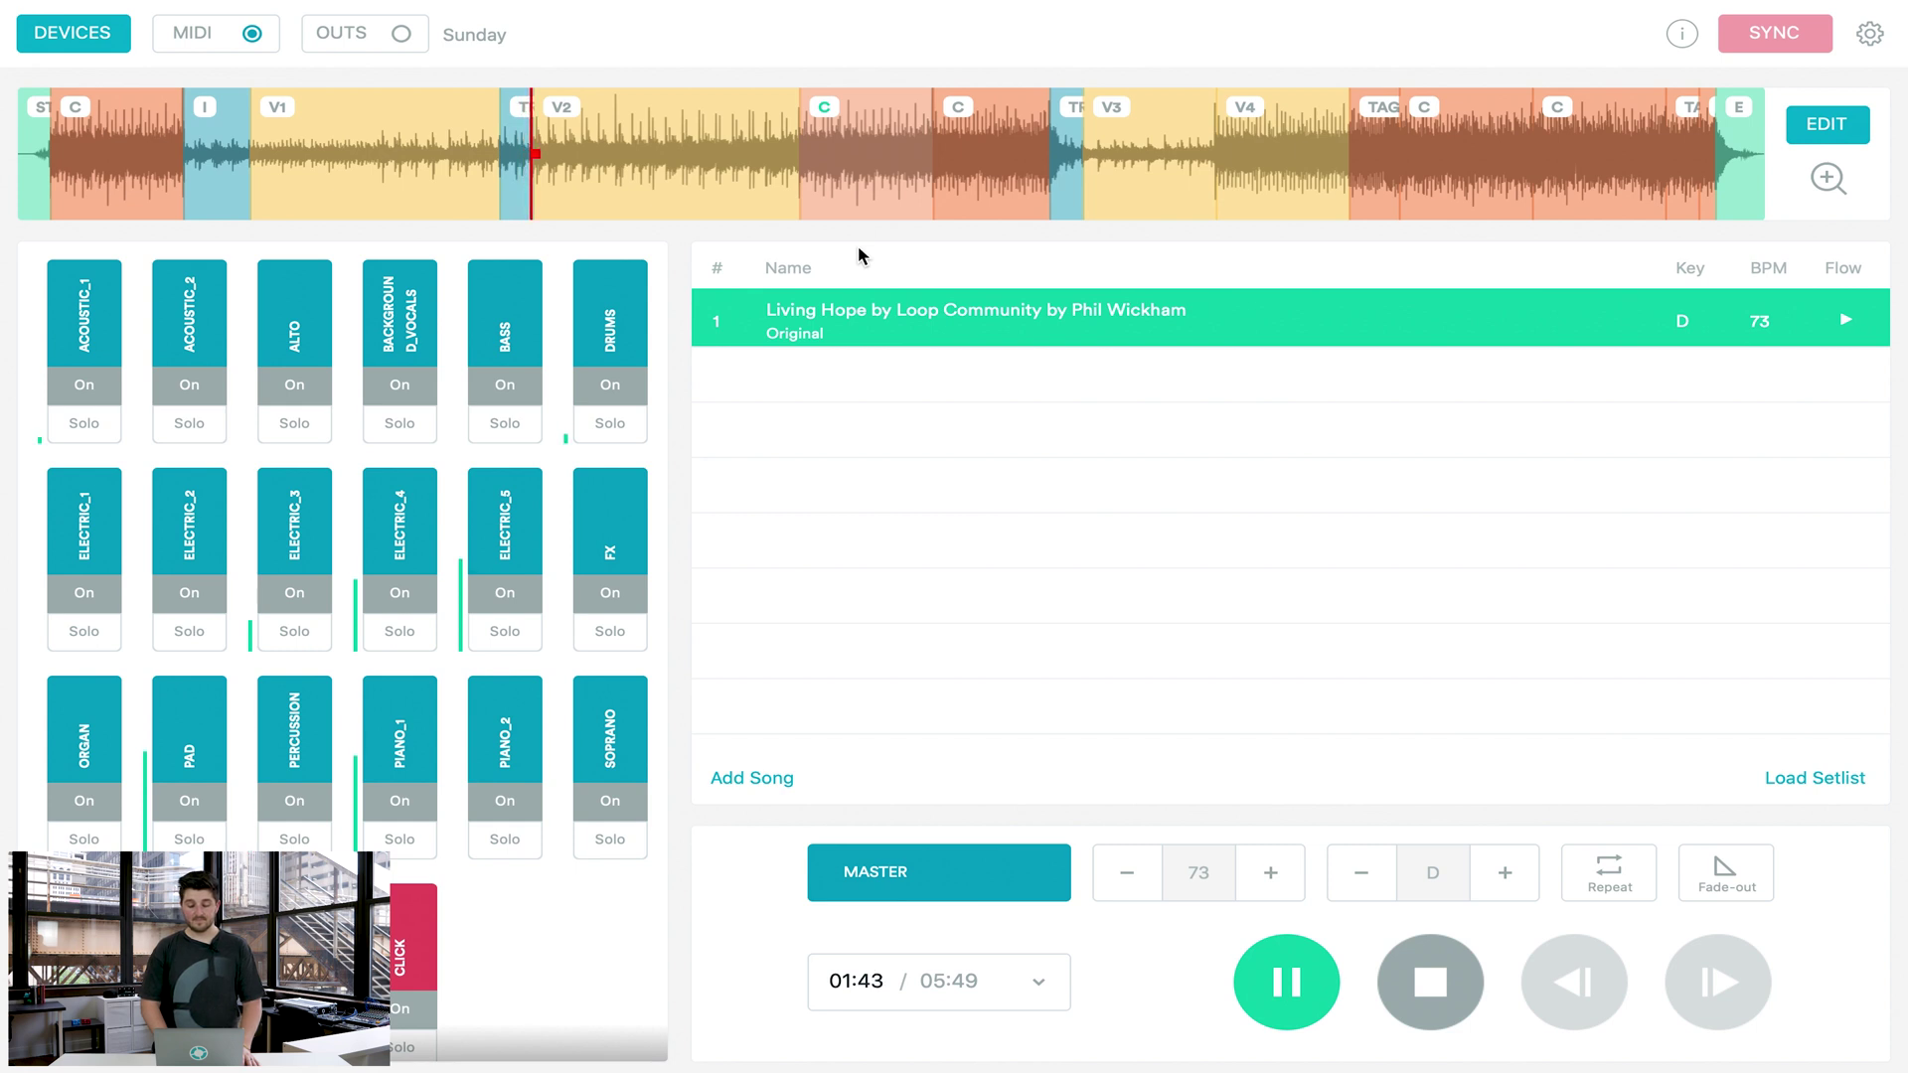
key("space")
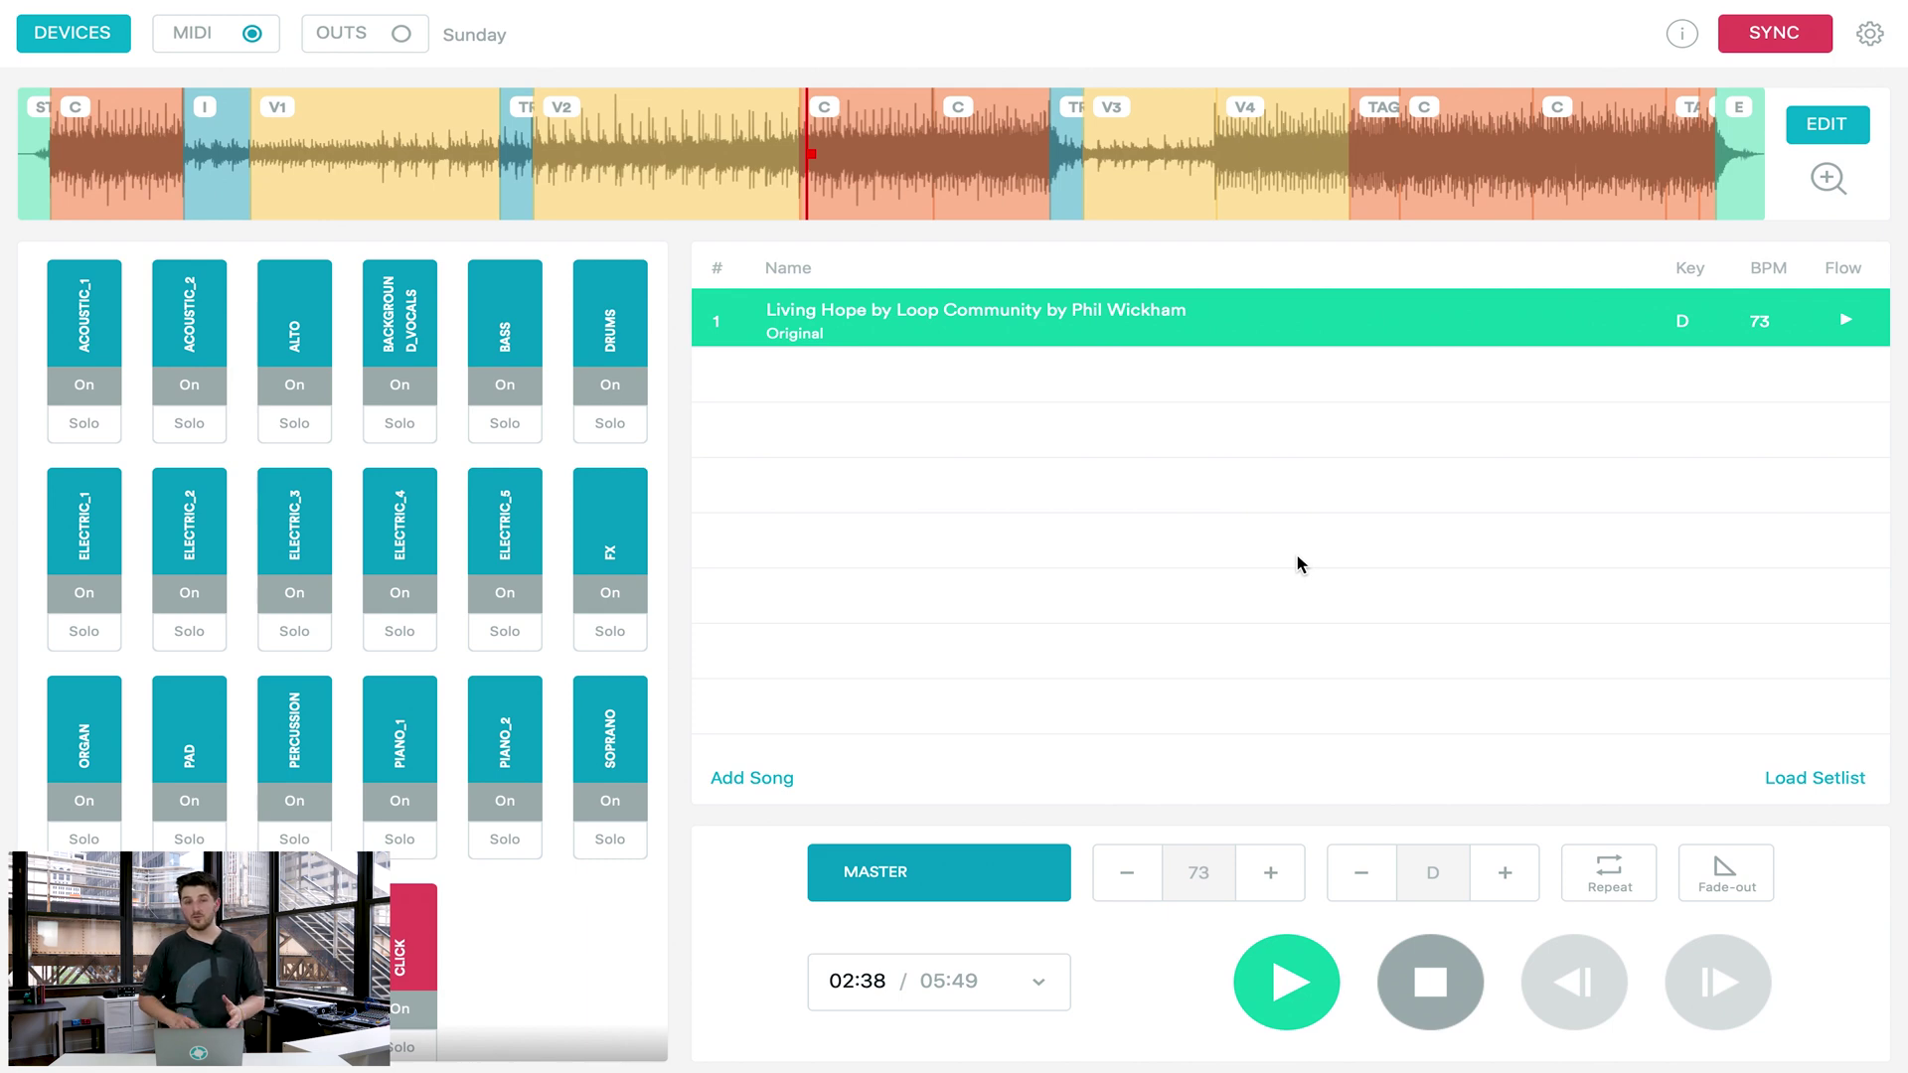
Search 'This is amazing' and add the Original This Is Amazing Grace (B♭, 98 BPM) as song 2.
left_click(725, 780)
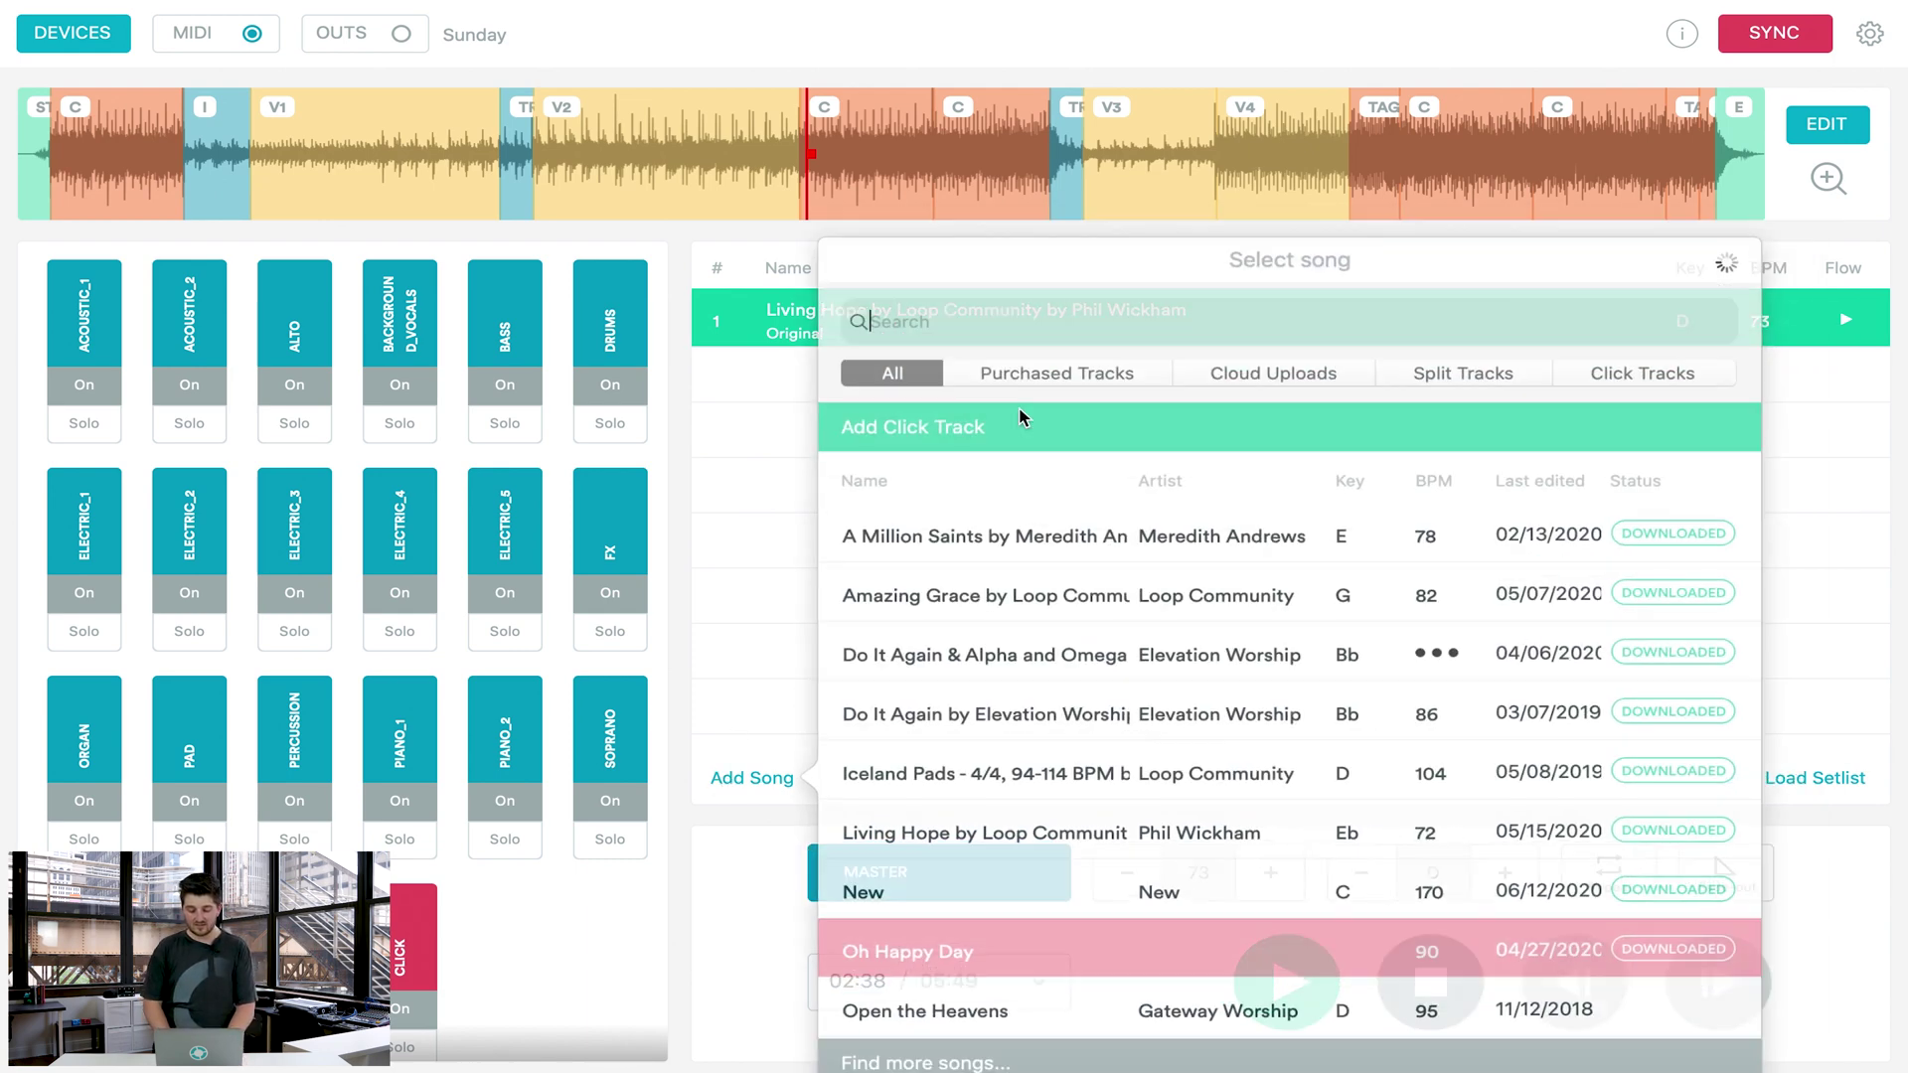
type("This is amazing")
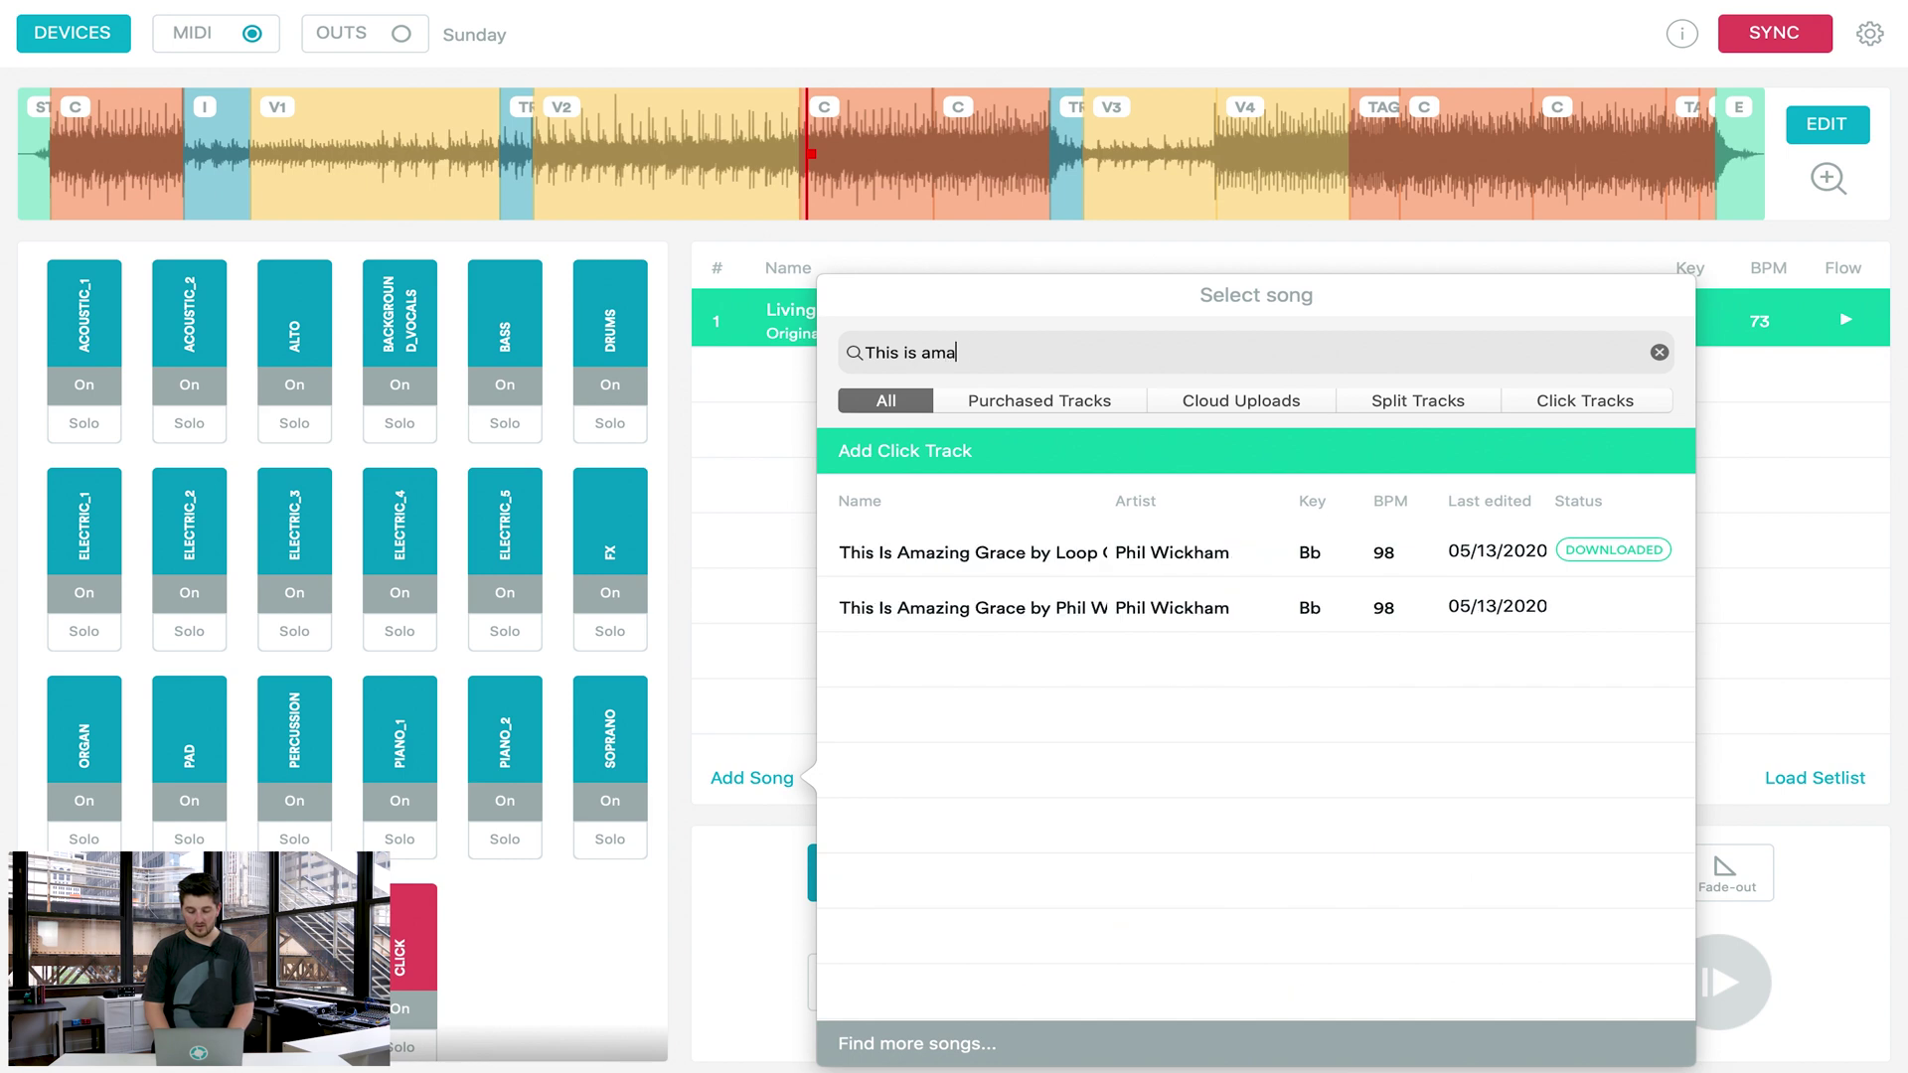
left_click(1200, 553)
left_click(1110, 602)
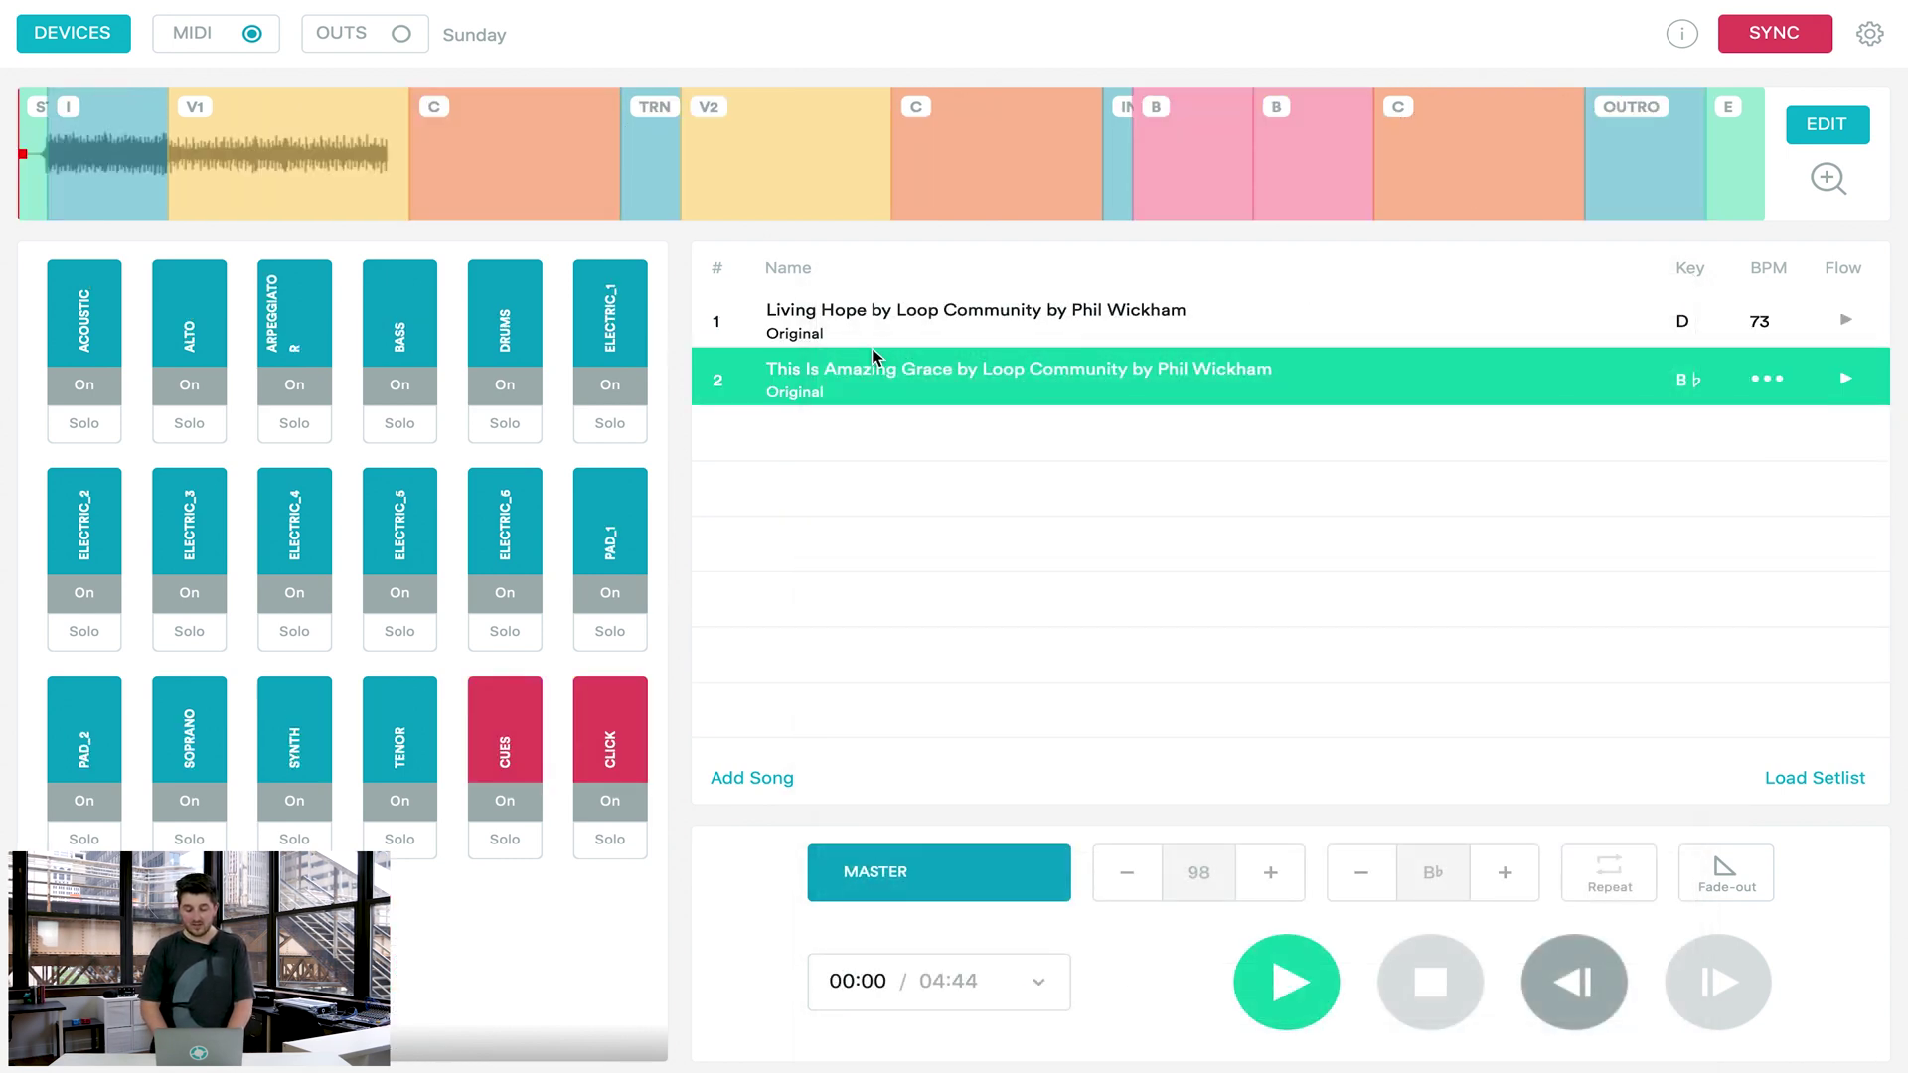
Set Living Hope to crossfade into the next song and cue it near the end at 05:36.
left_click(932, 319)
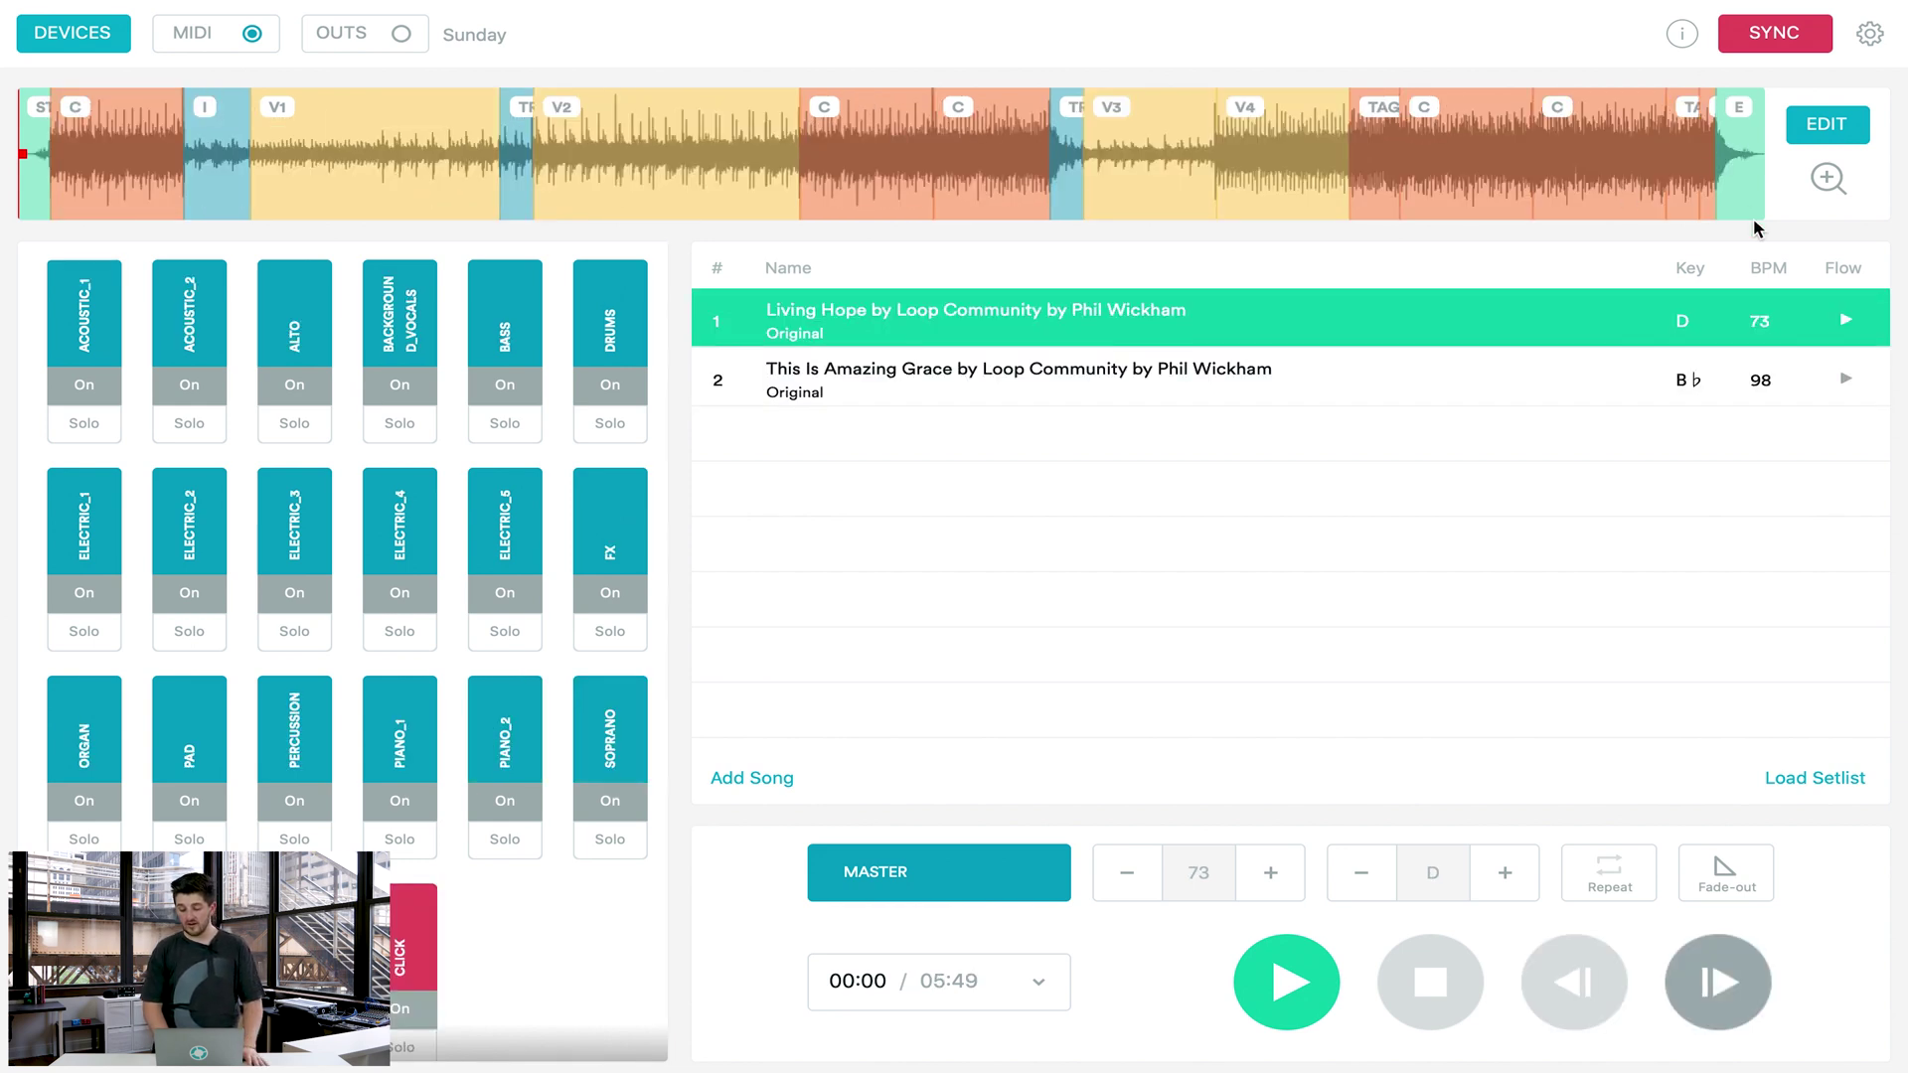
left_click(1845, 323)
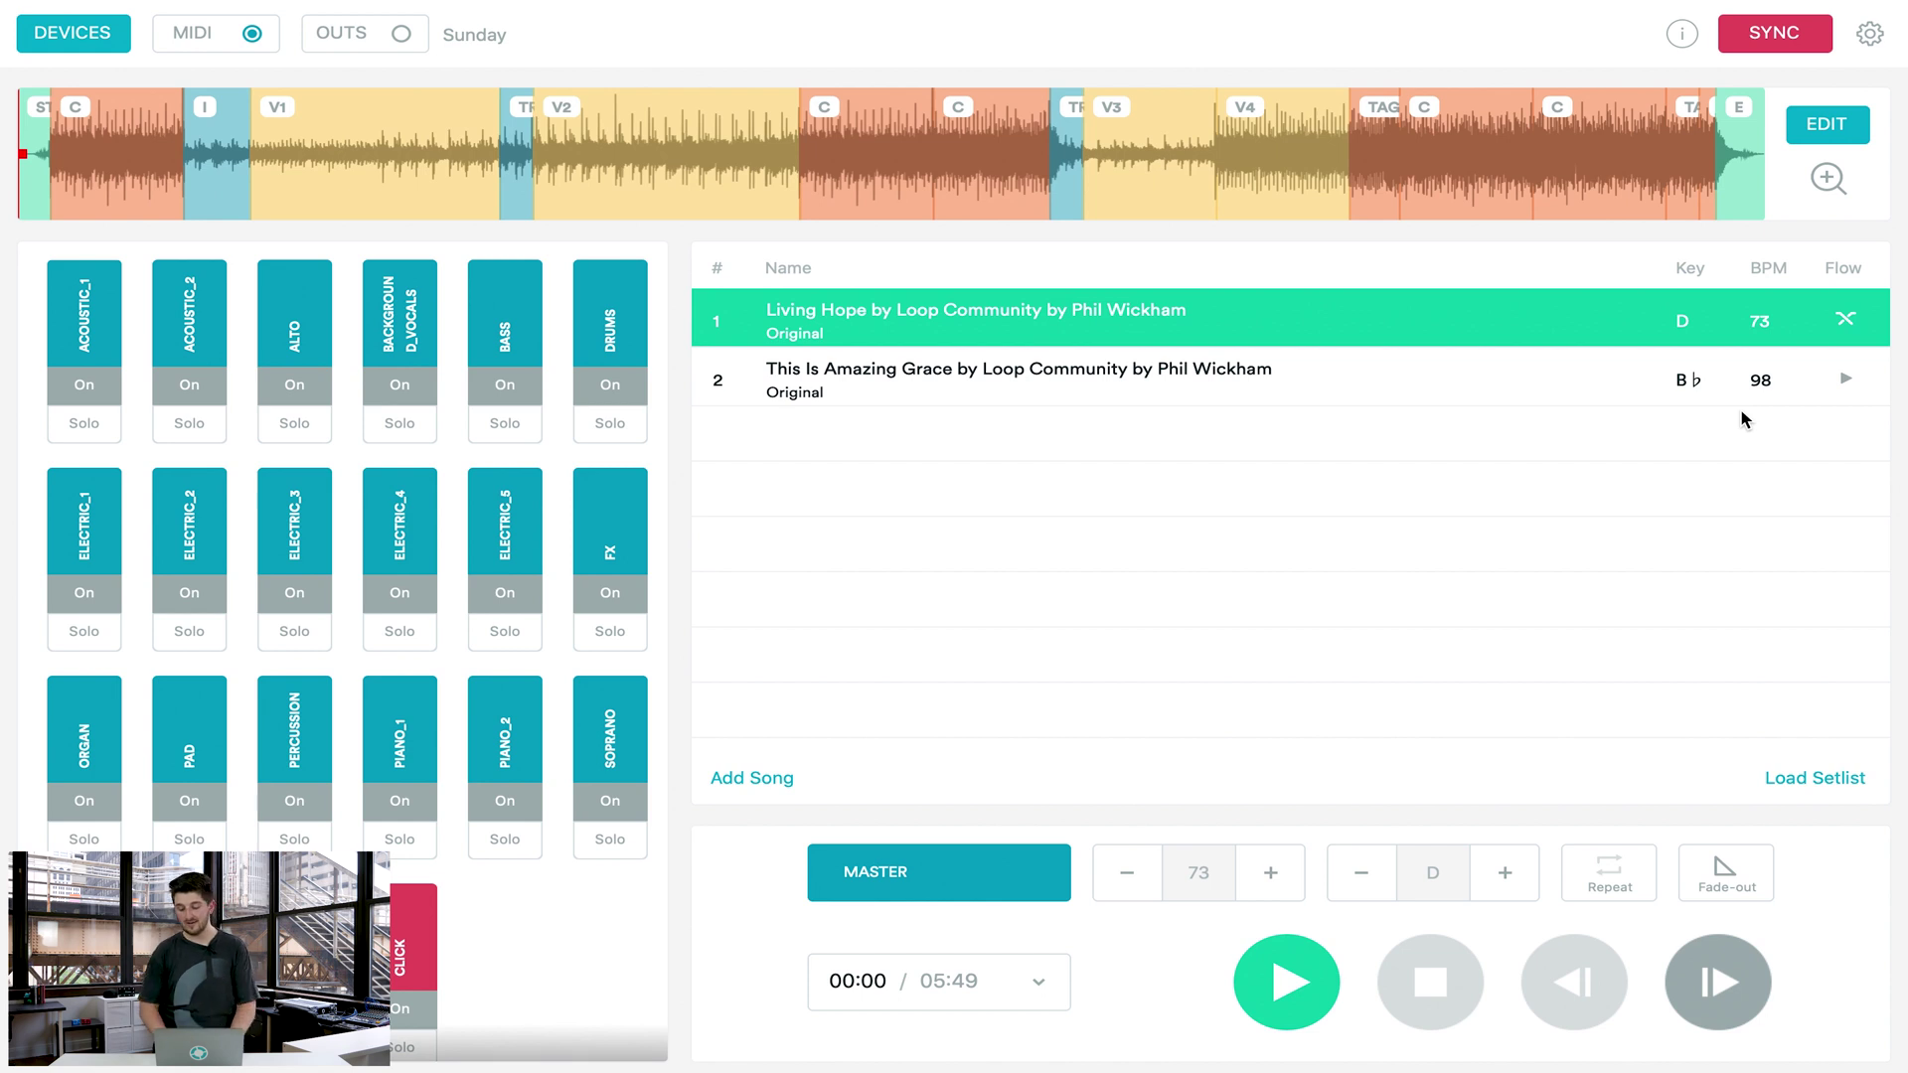
left_click(1693, 193)
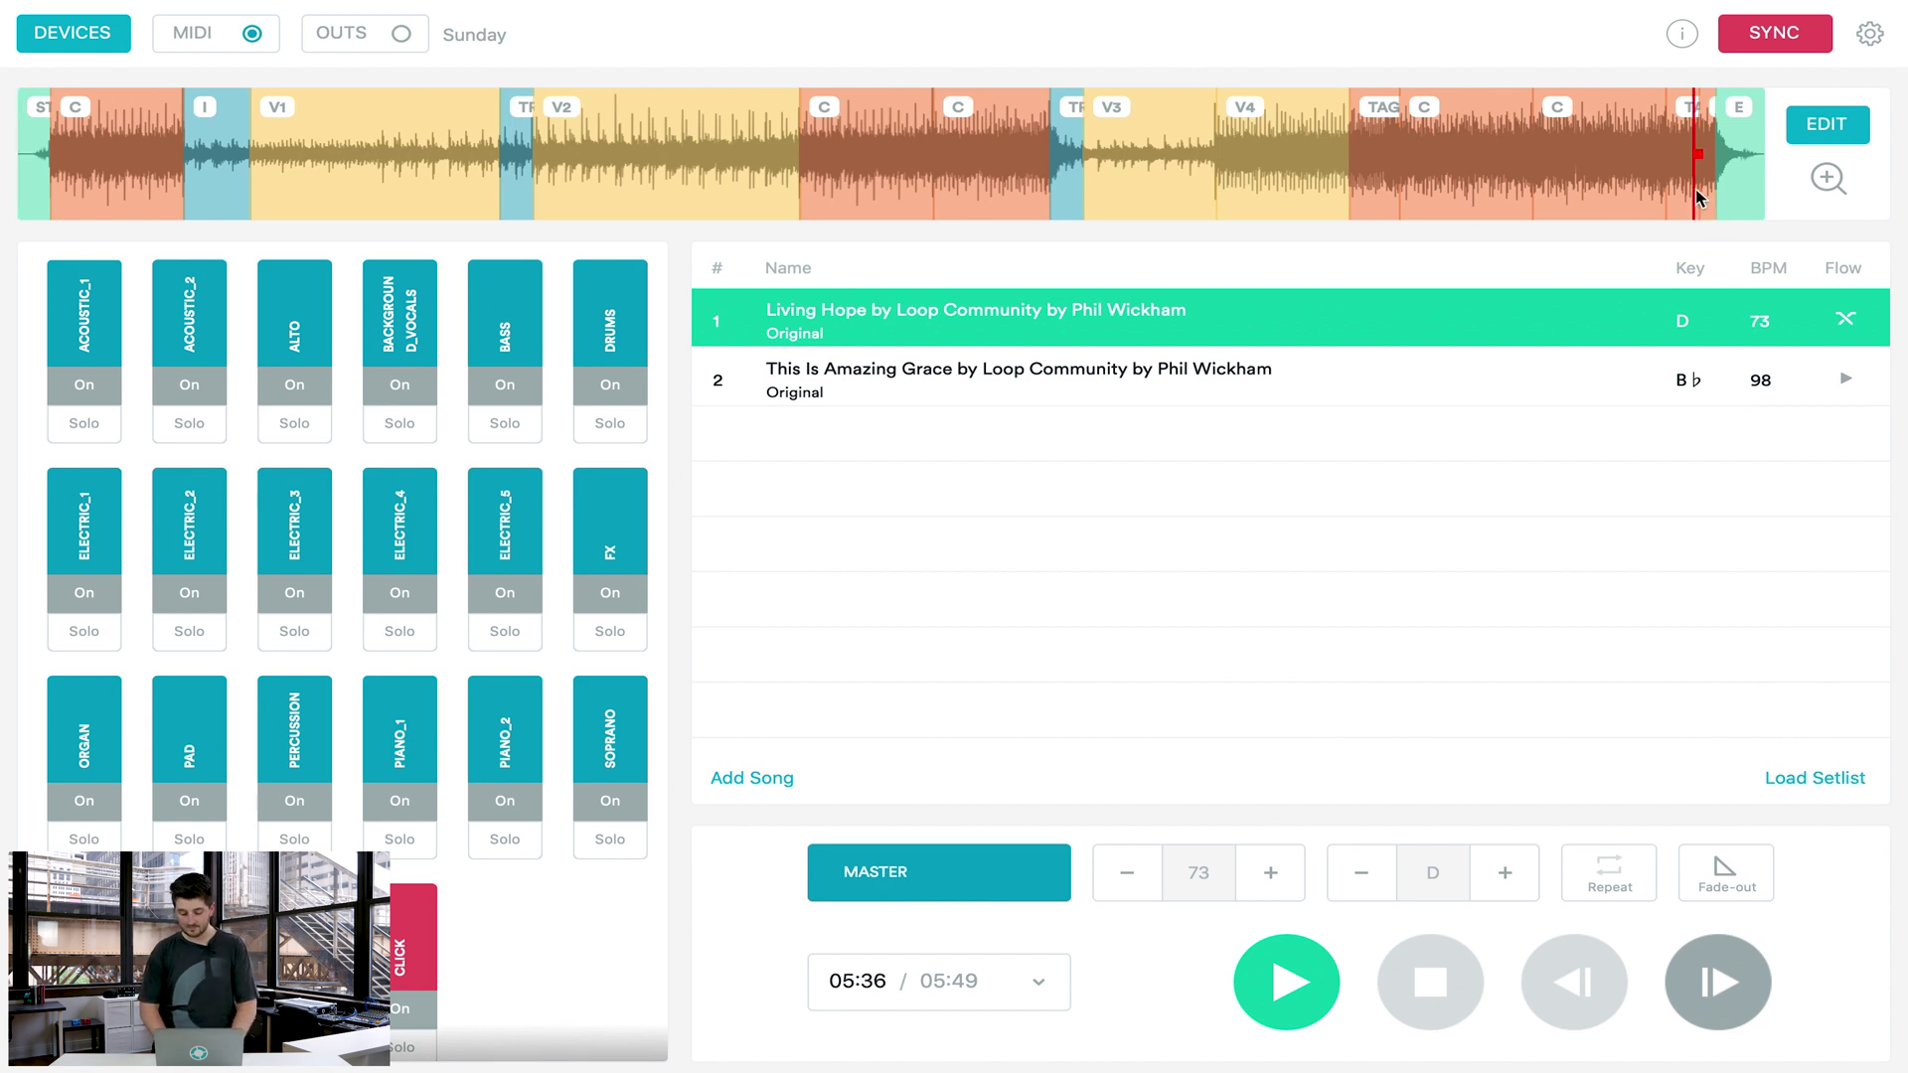
Play through the crossfade into This Is Amazing Grace, pause 12 seconds in, and show its timing options.
key("space")
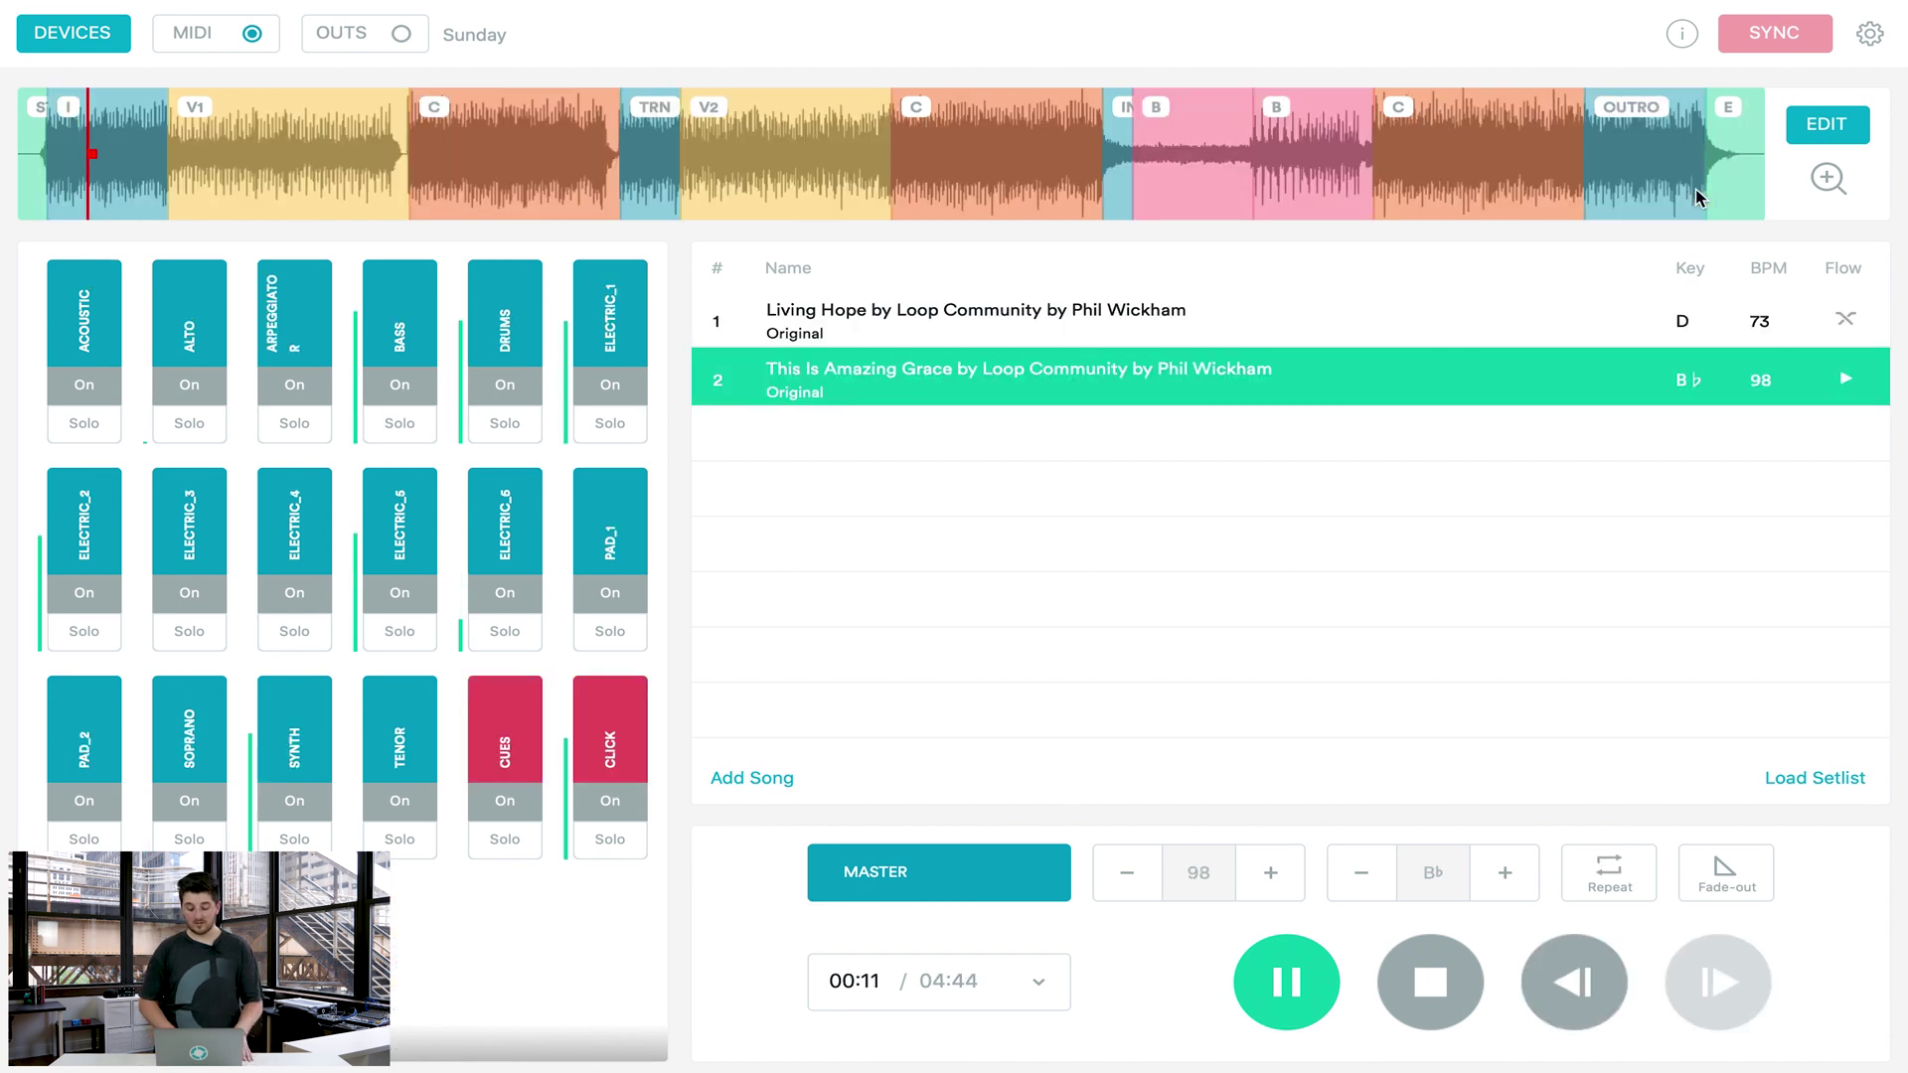
key("space")
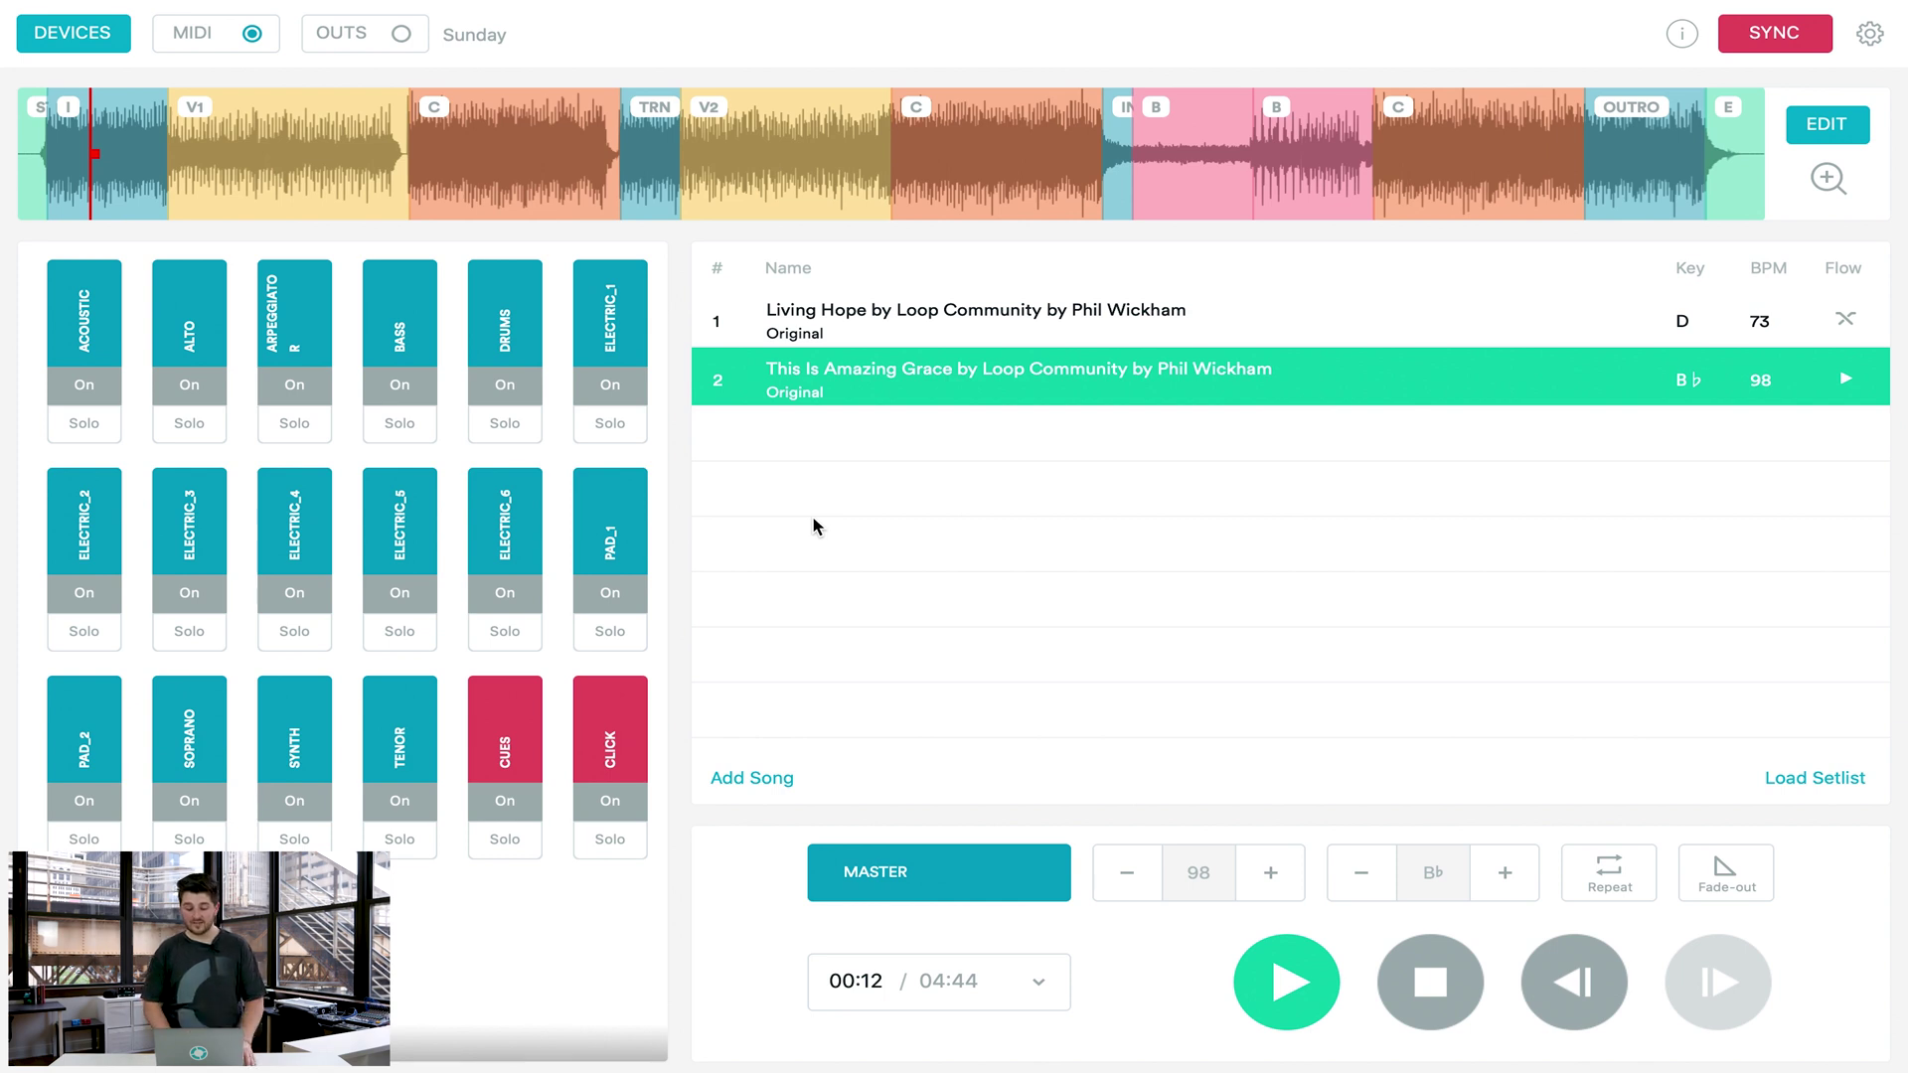
left_click(1040, 987)
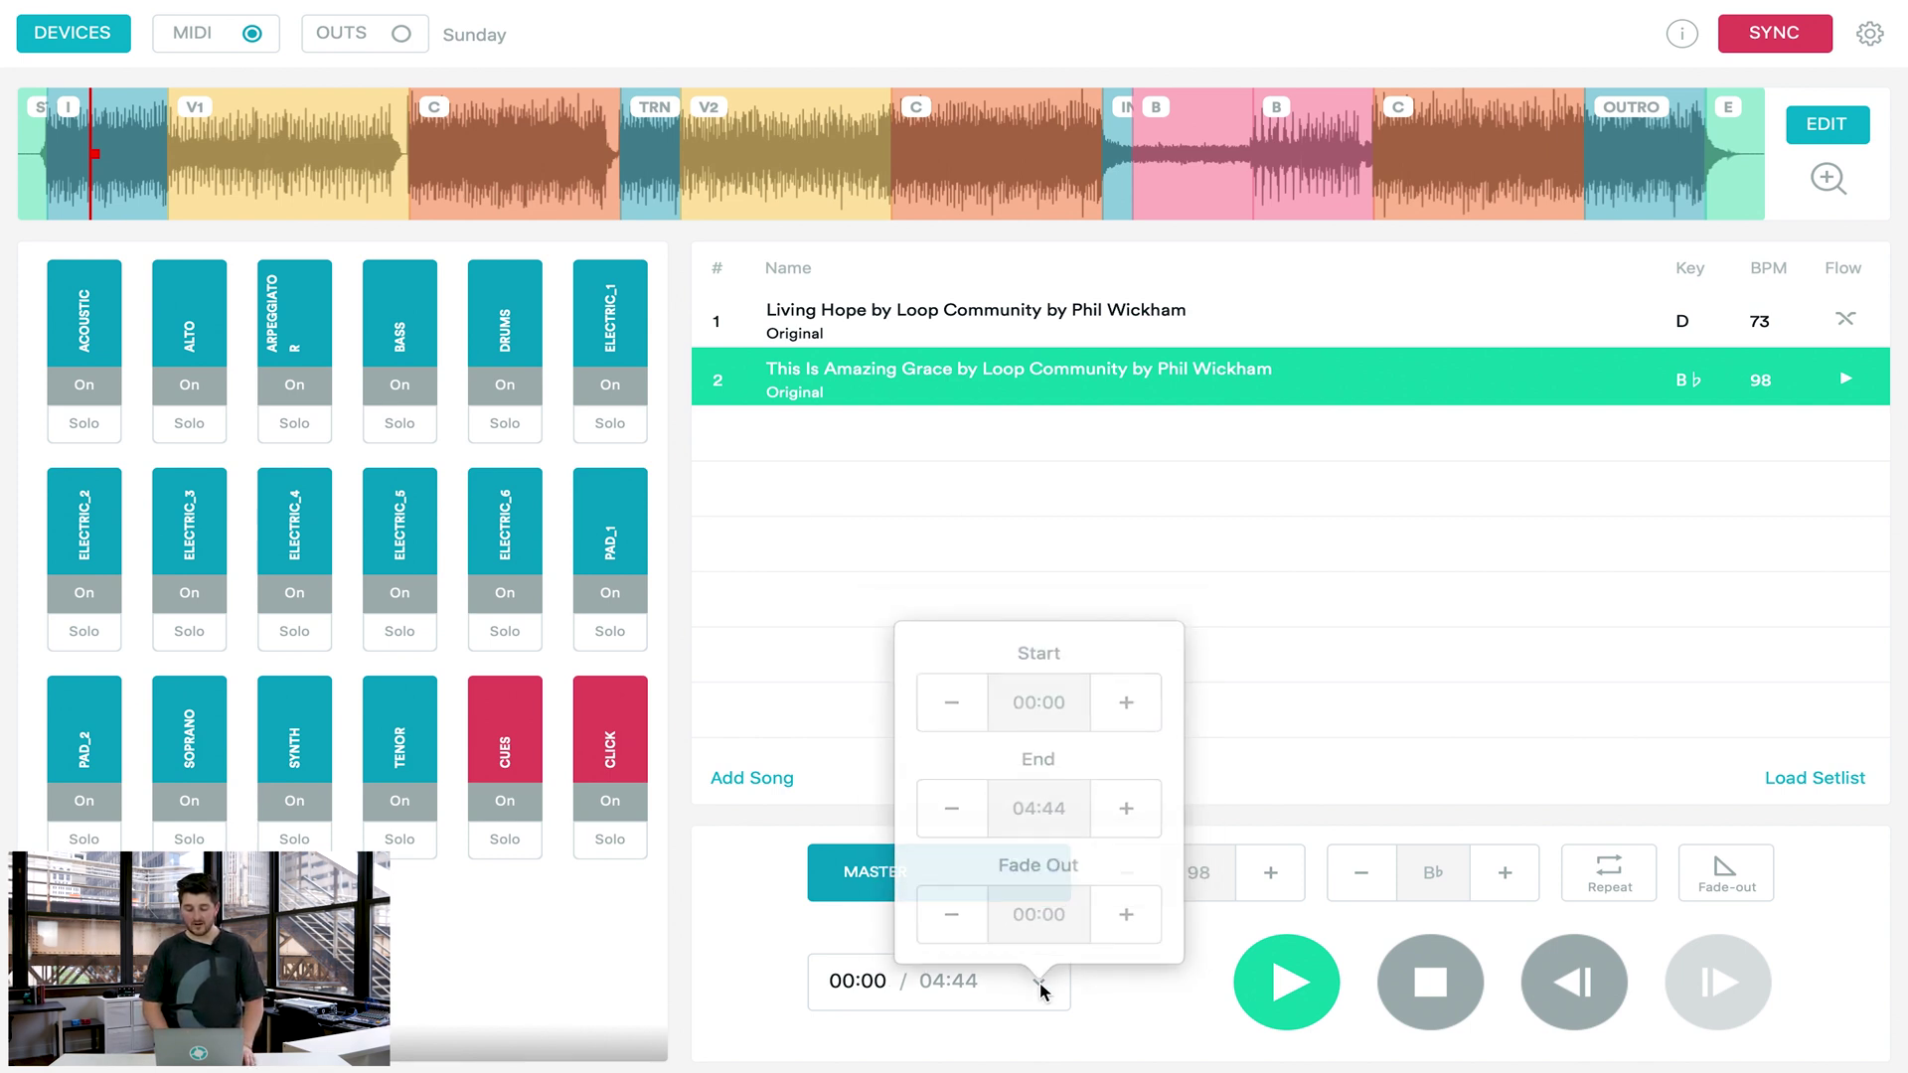
Set This Is Amazing Grace to start at 00:03, end at 04:40 with a 3-second fade-out, then cue the chorus.
left_click(1123, 710)
left_click(1123, 710)
left_click(1123, 709)
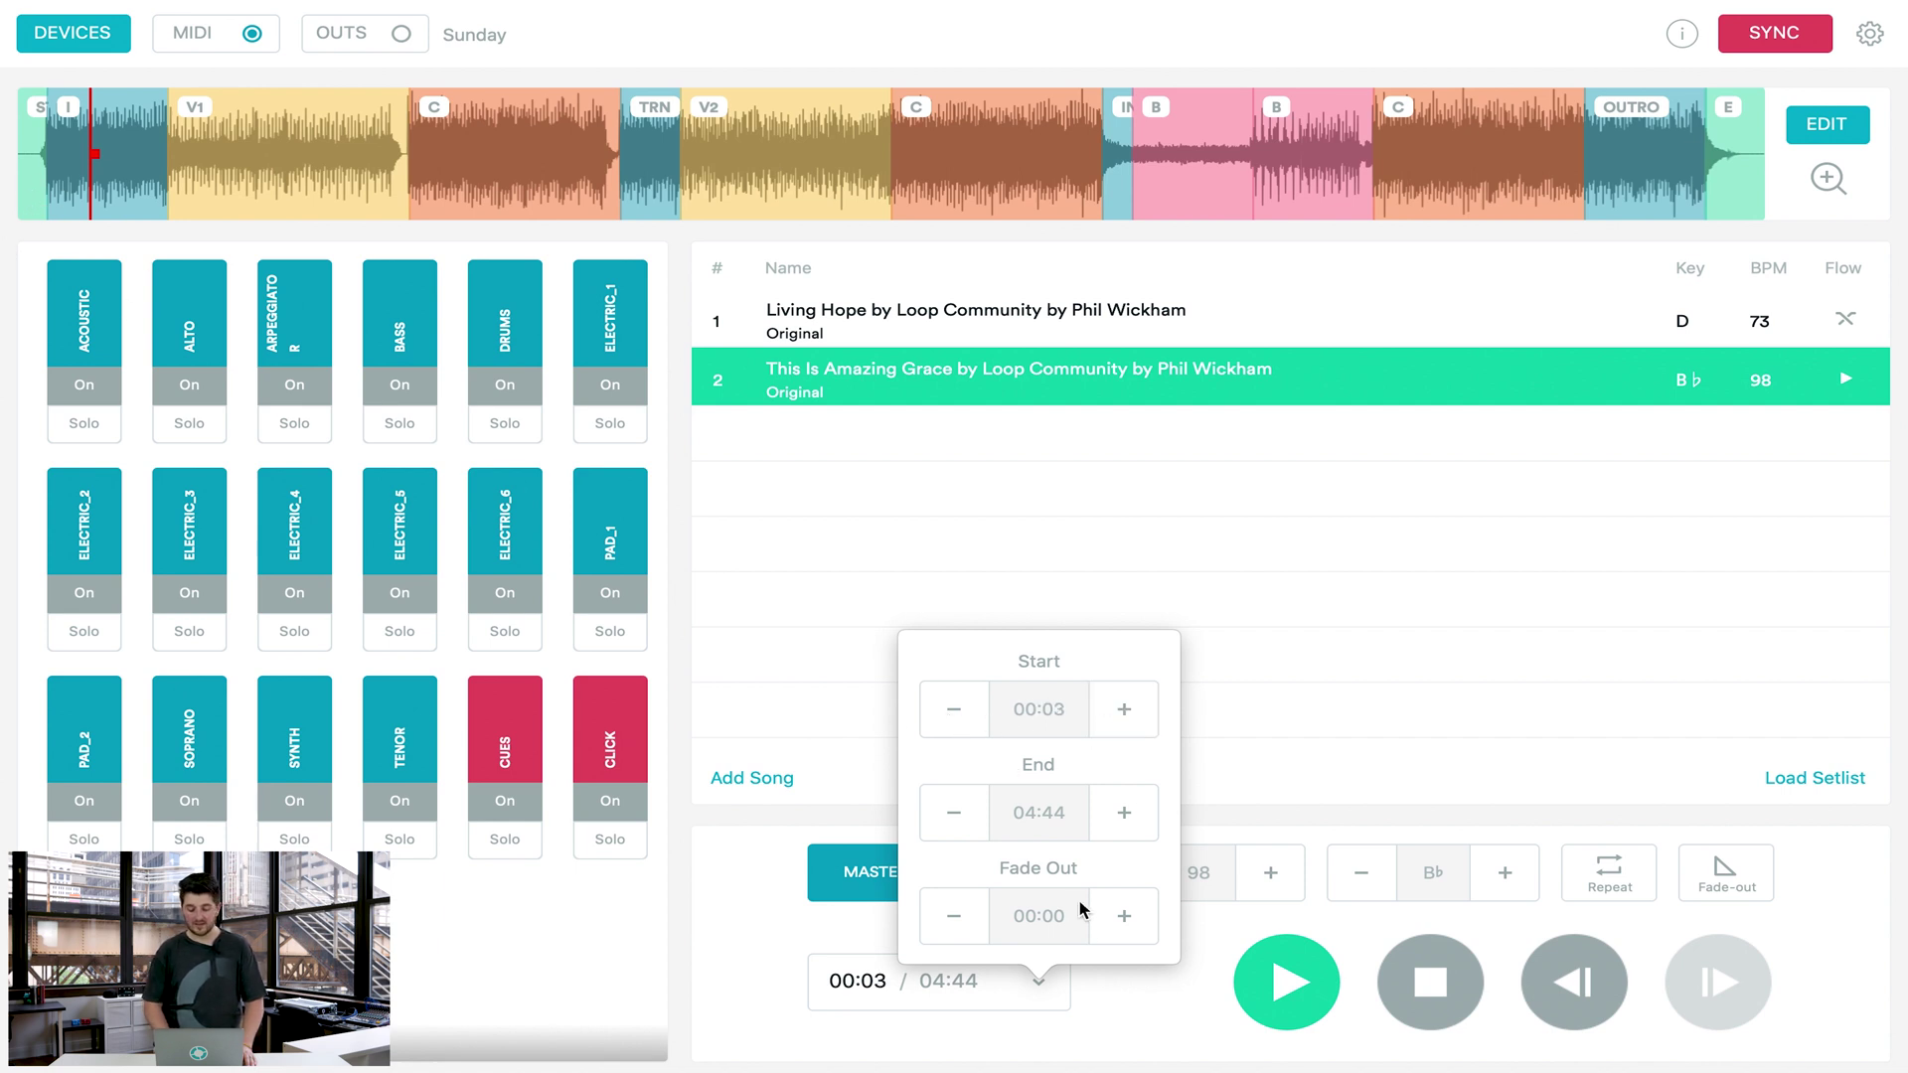
left_click(959, 823)
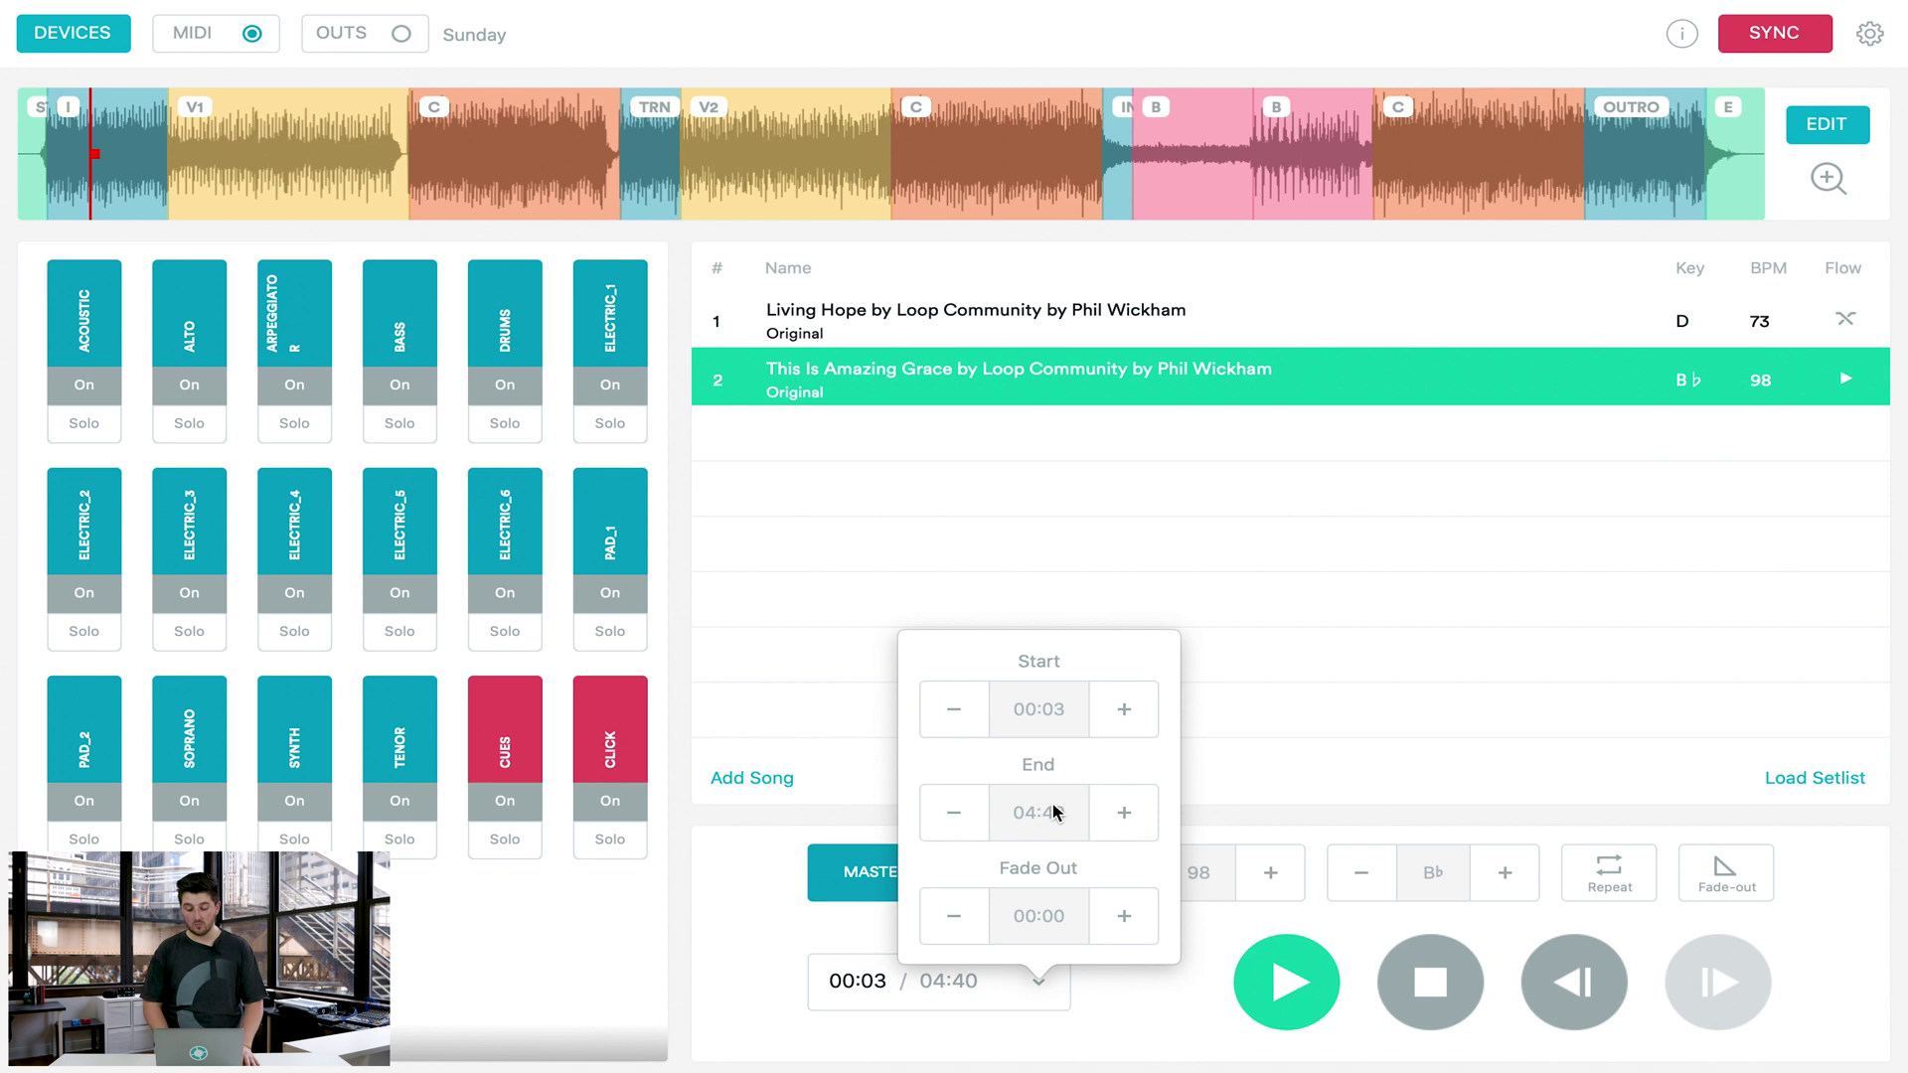
left_click(1121, 915)
left_click(1122, 916)
left_click(1121, 916)
left_click(1133, 1028)
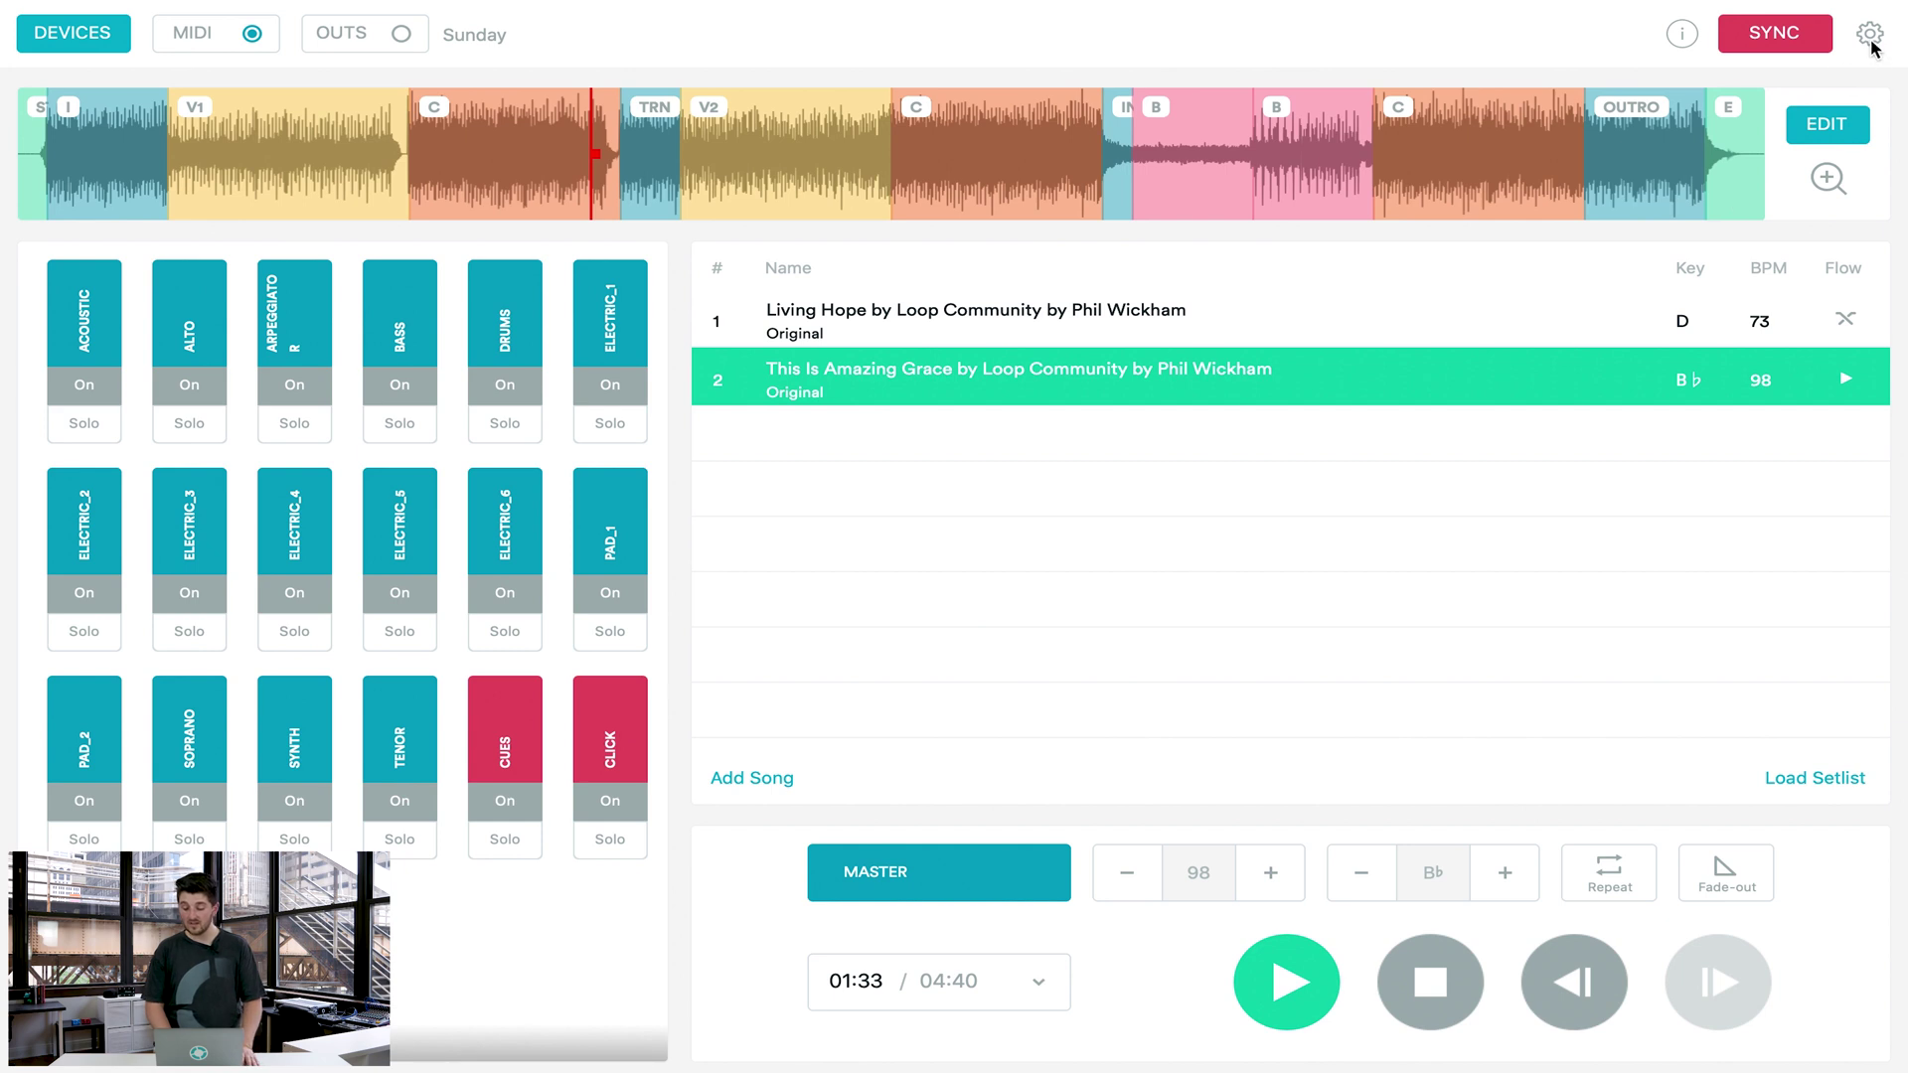
Set the cue voice to Meredith Andrews and click sound to Digital, then play briefly to 01:38.
left_click(1870, 36)
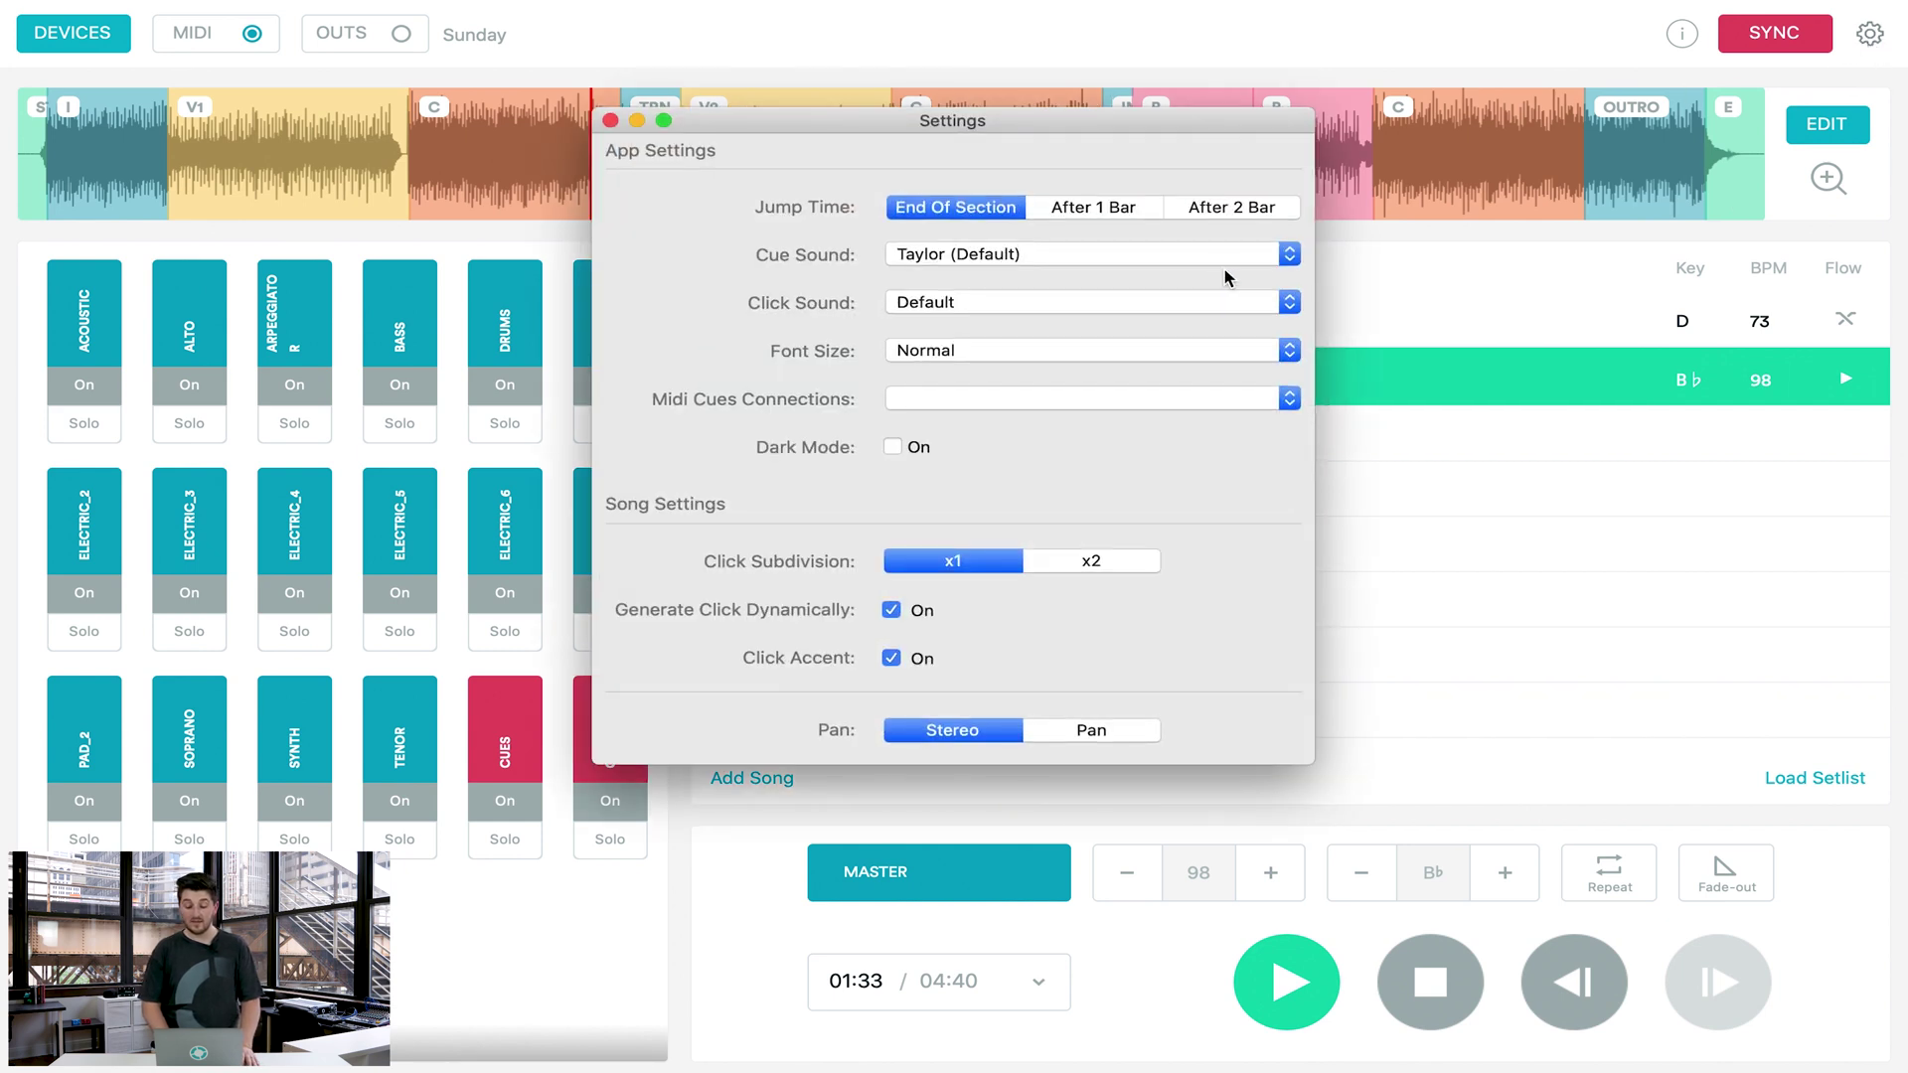
left_click(919, 256)
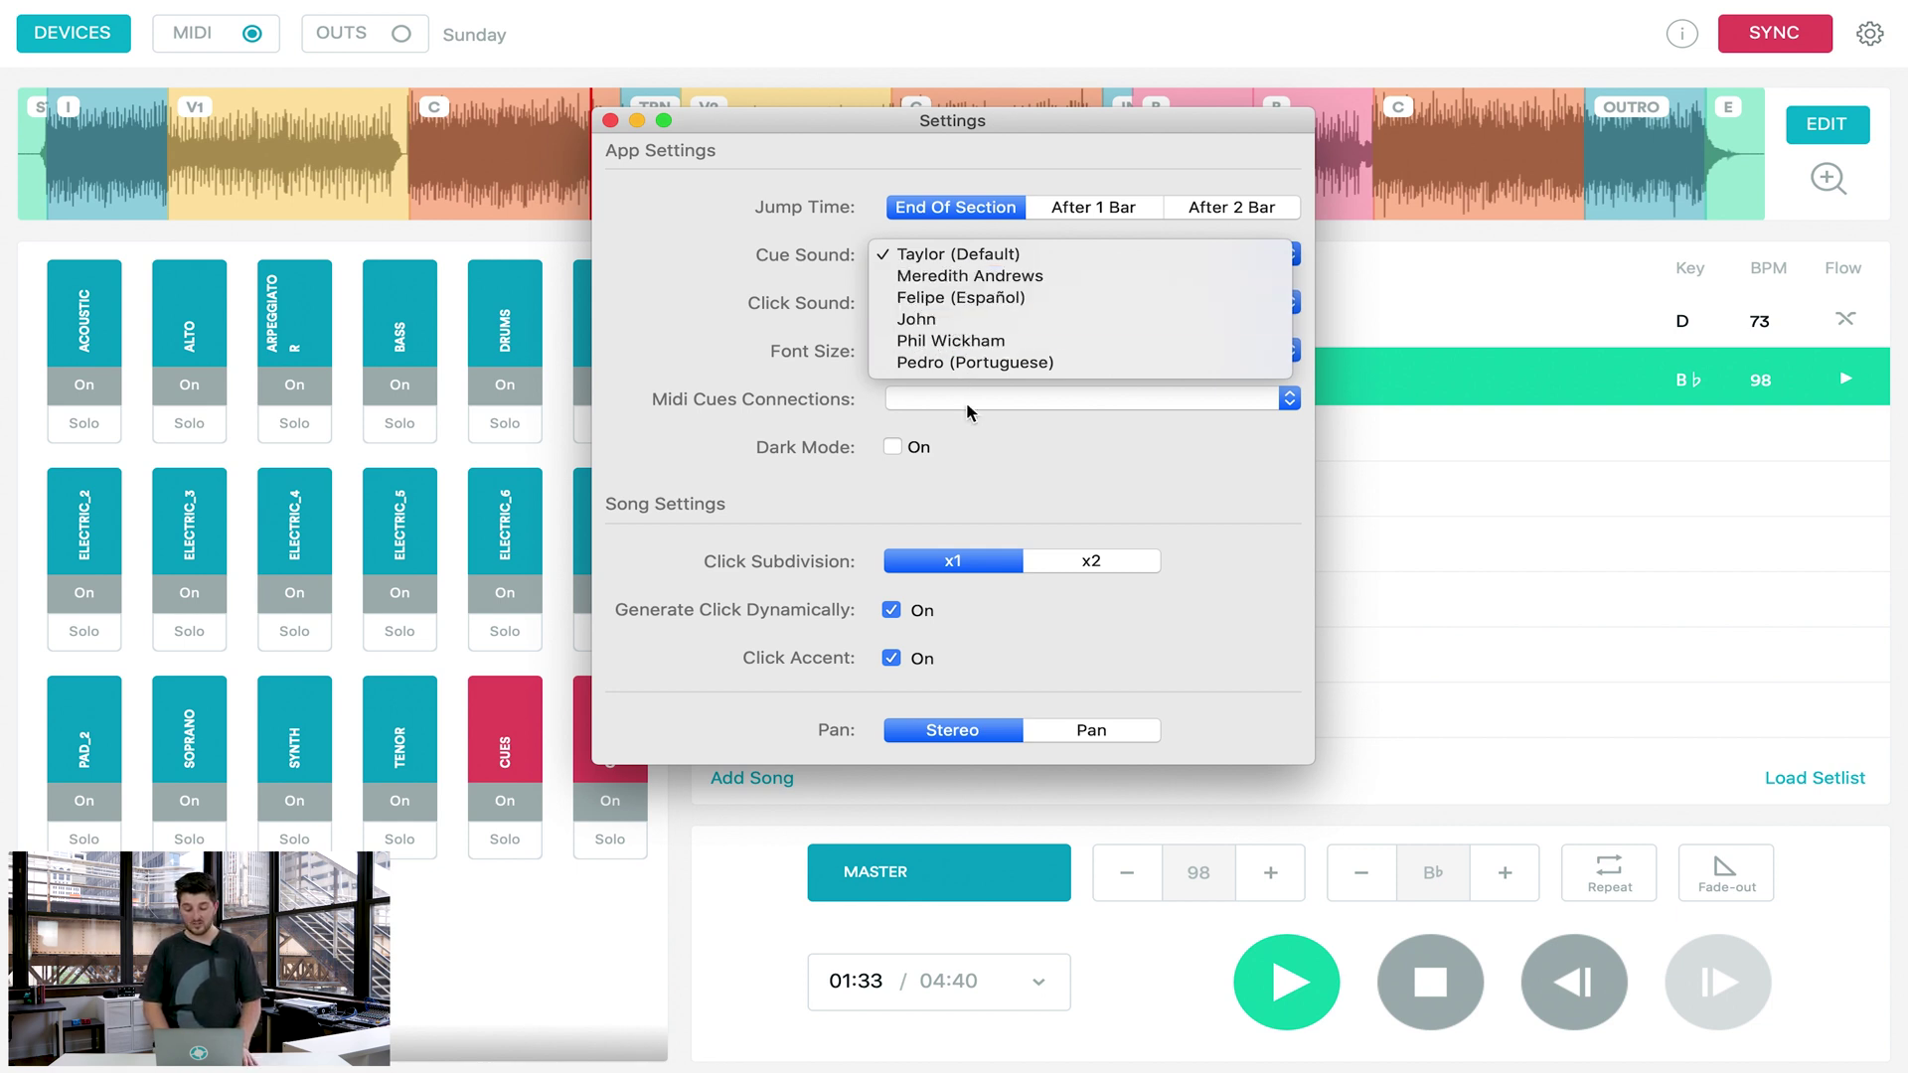
left_click(960, 278)
left_click(915, 306)
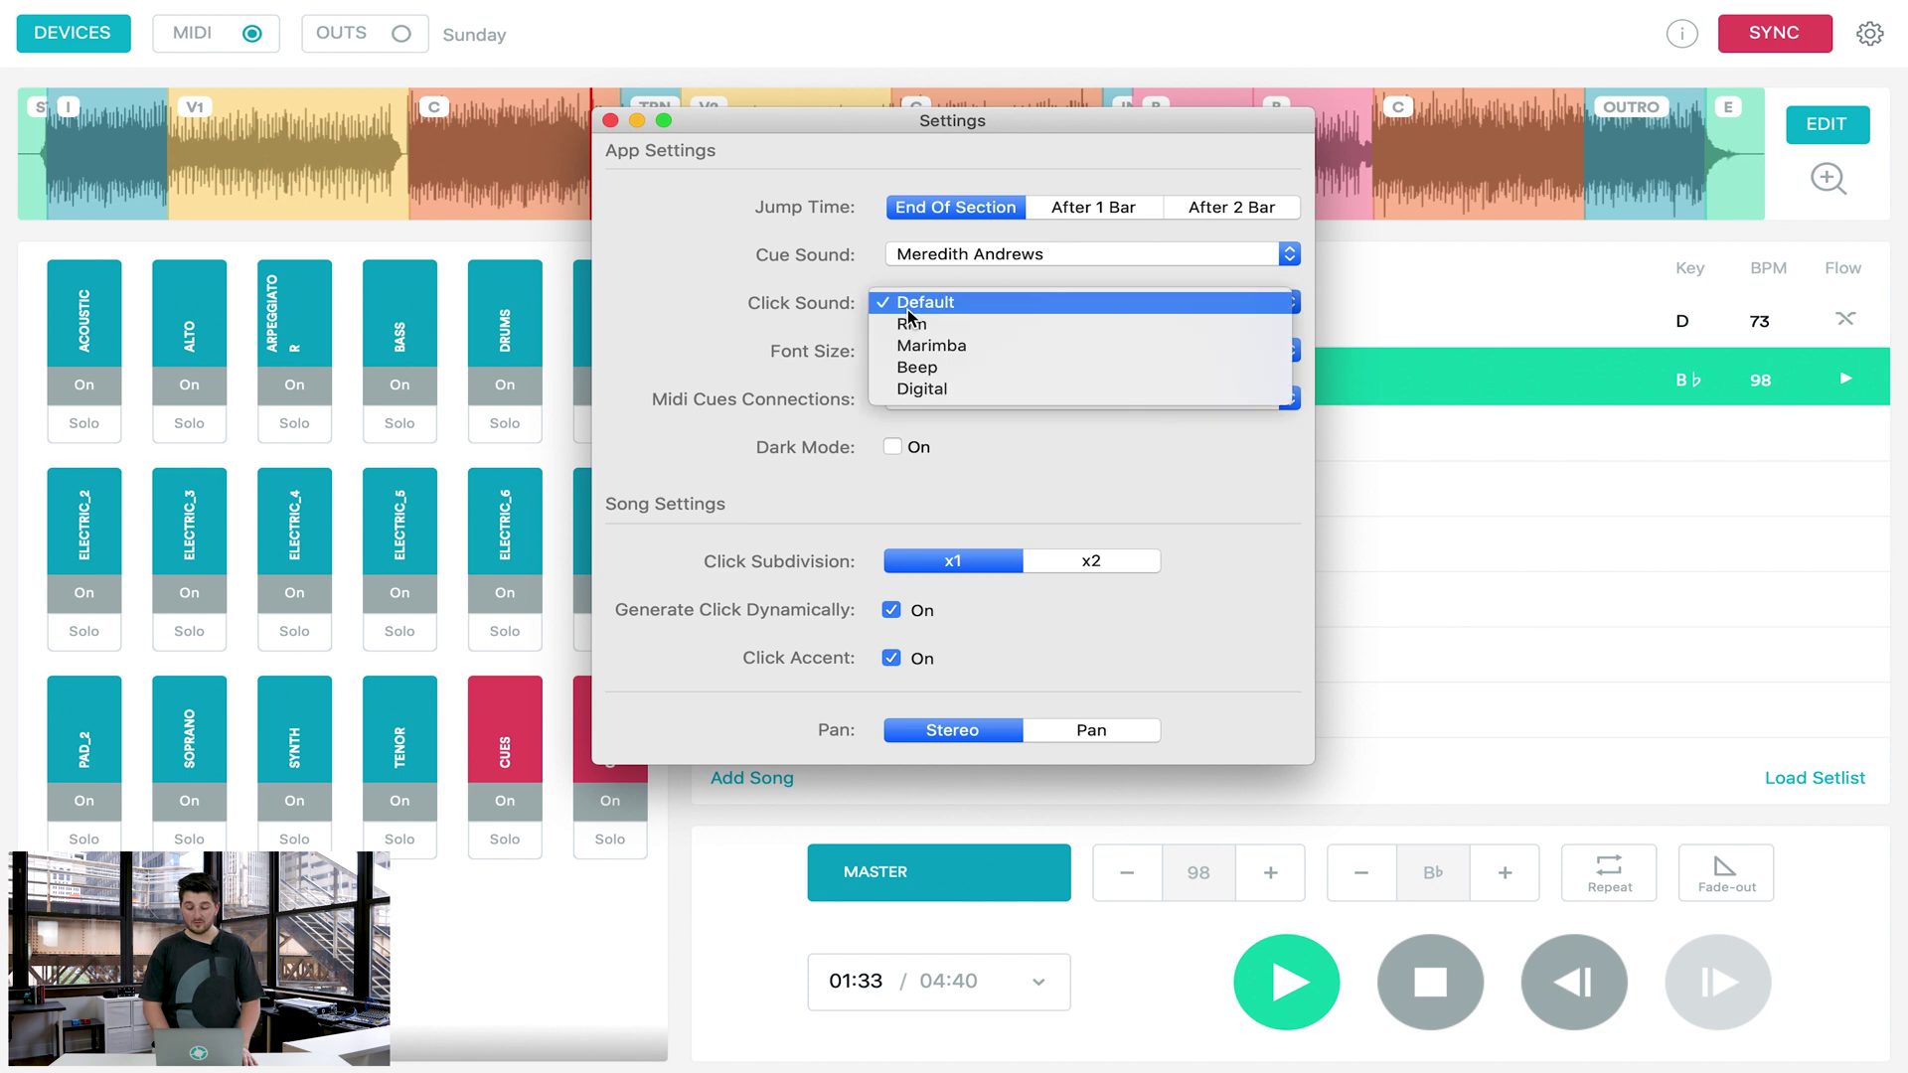
left_click(934, 390)
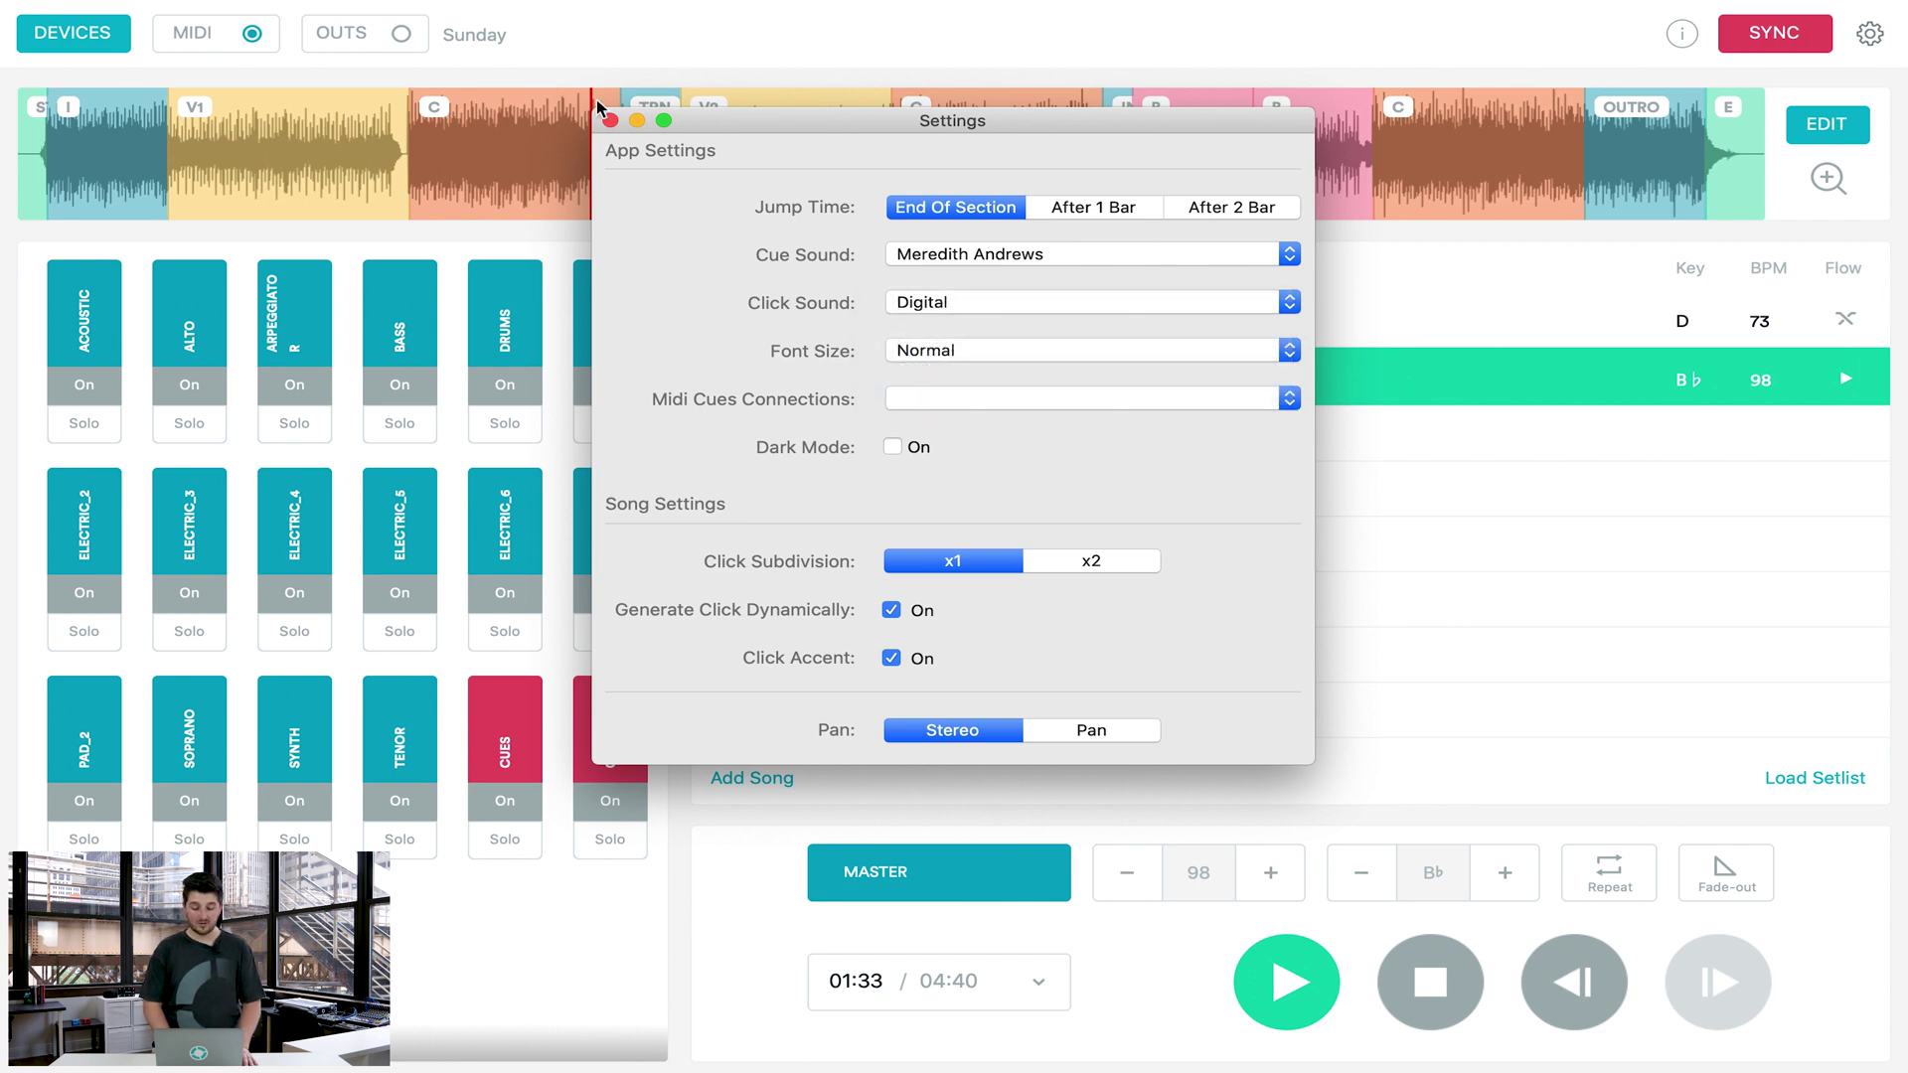
left_click(611, 122)
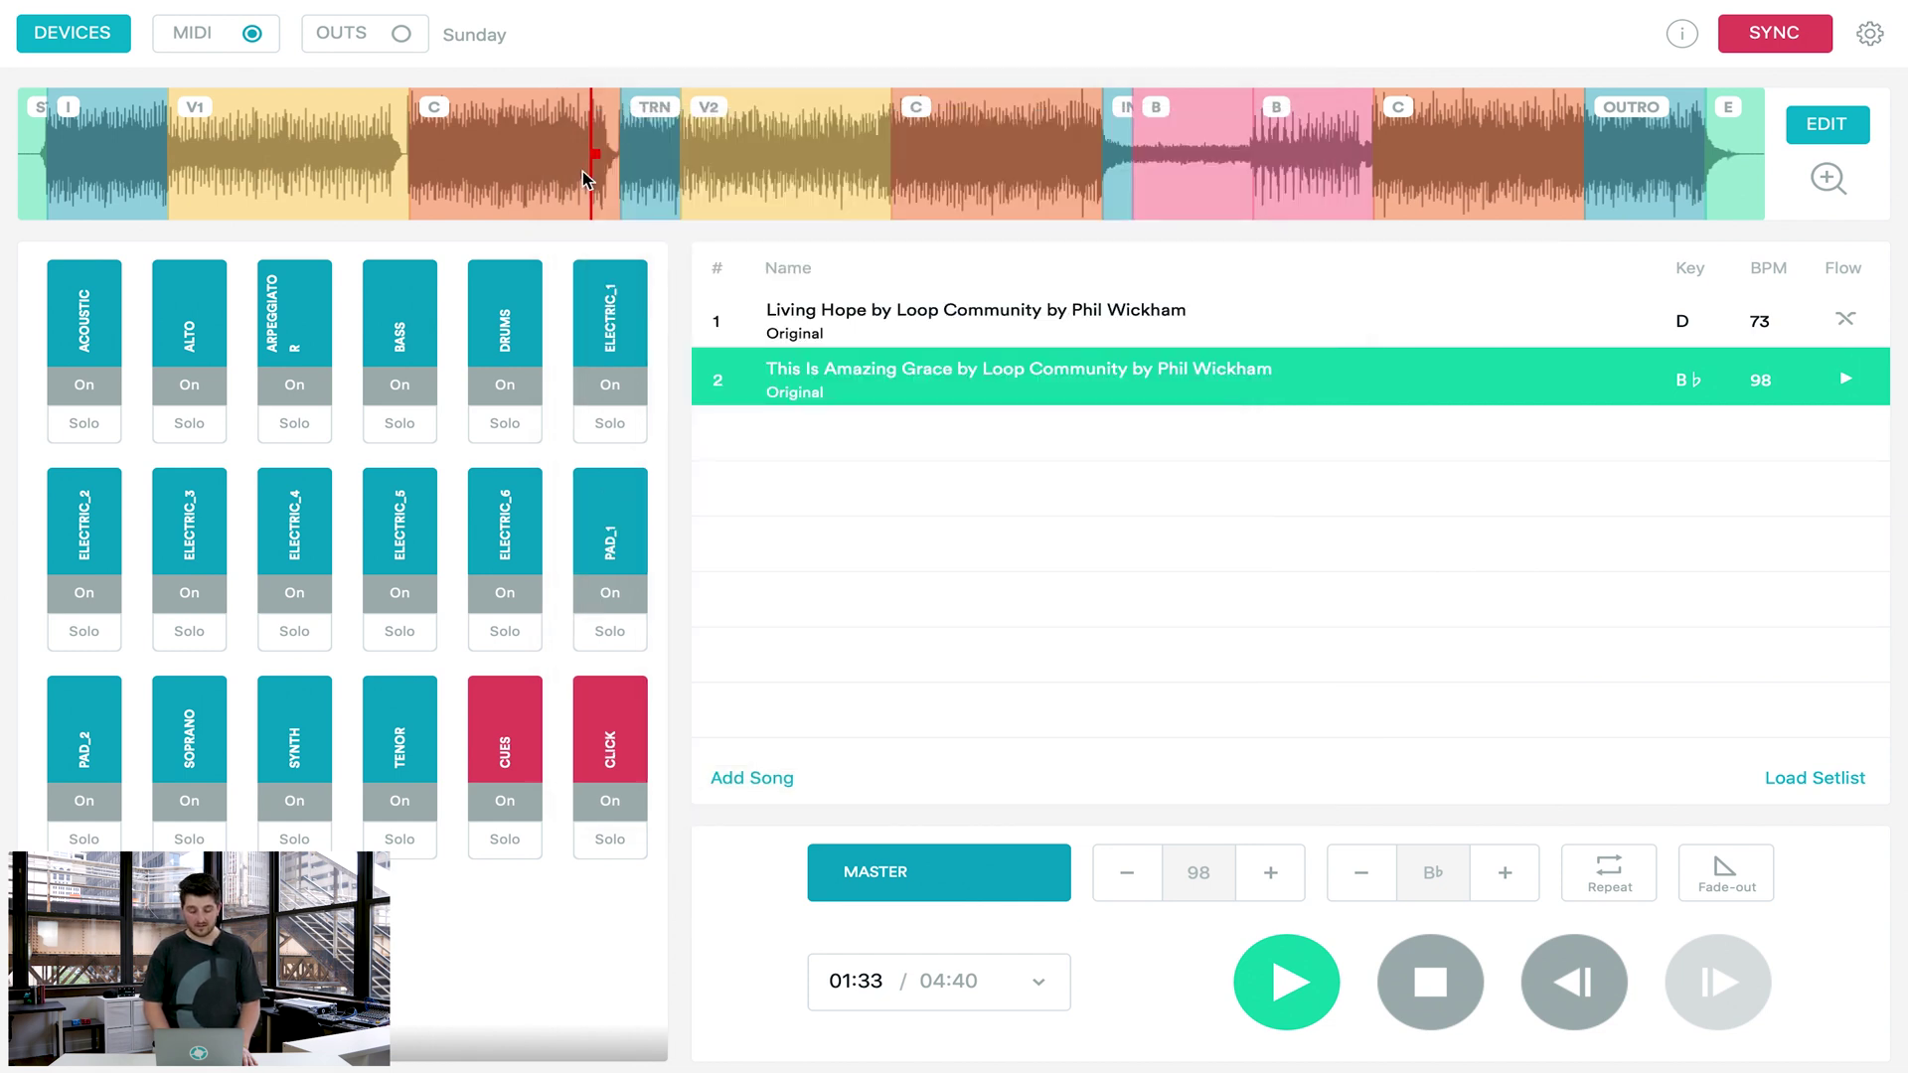
key("space")
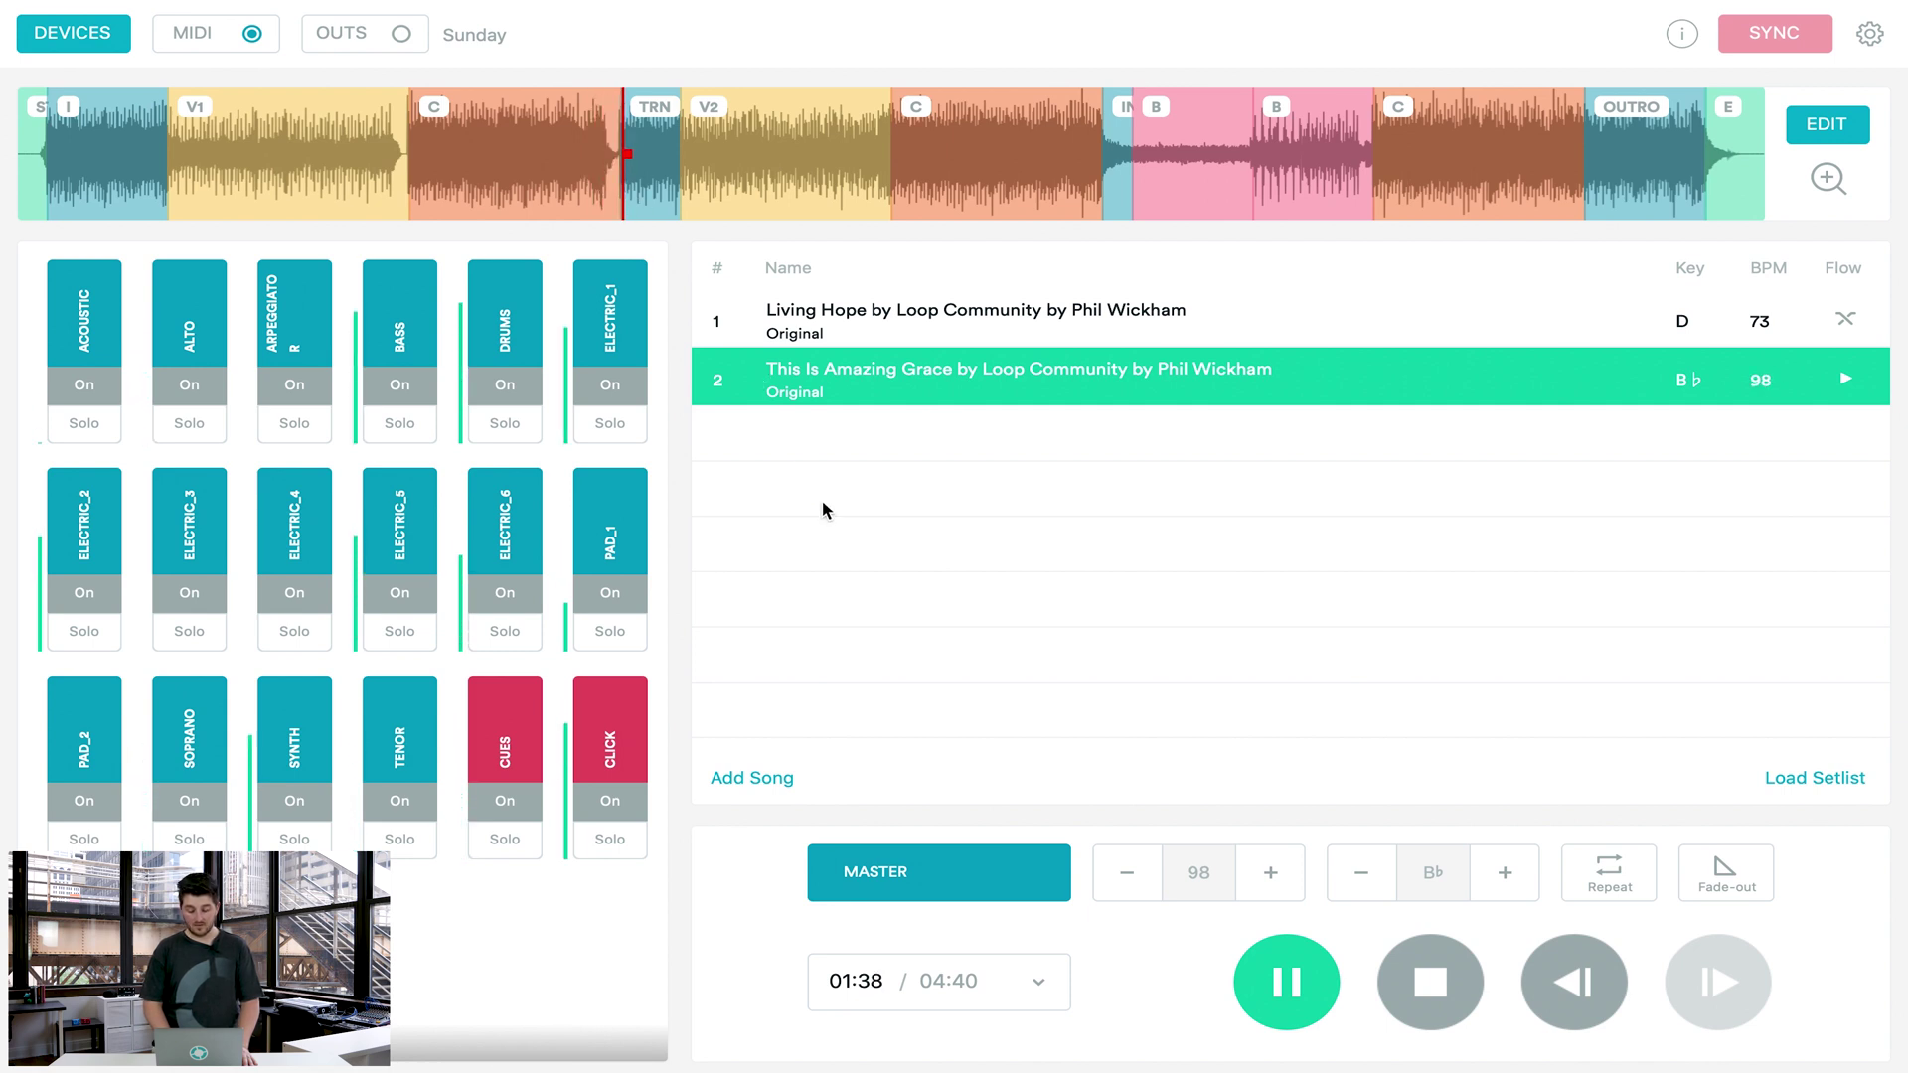
key("space")
Switch on Dark Mode and change Click Subdivision from x1 to x2 in Settings.
left_click(1870, 33)
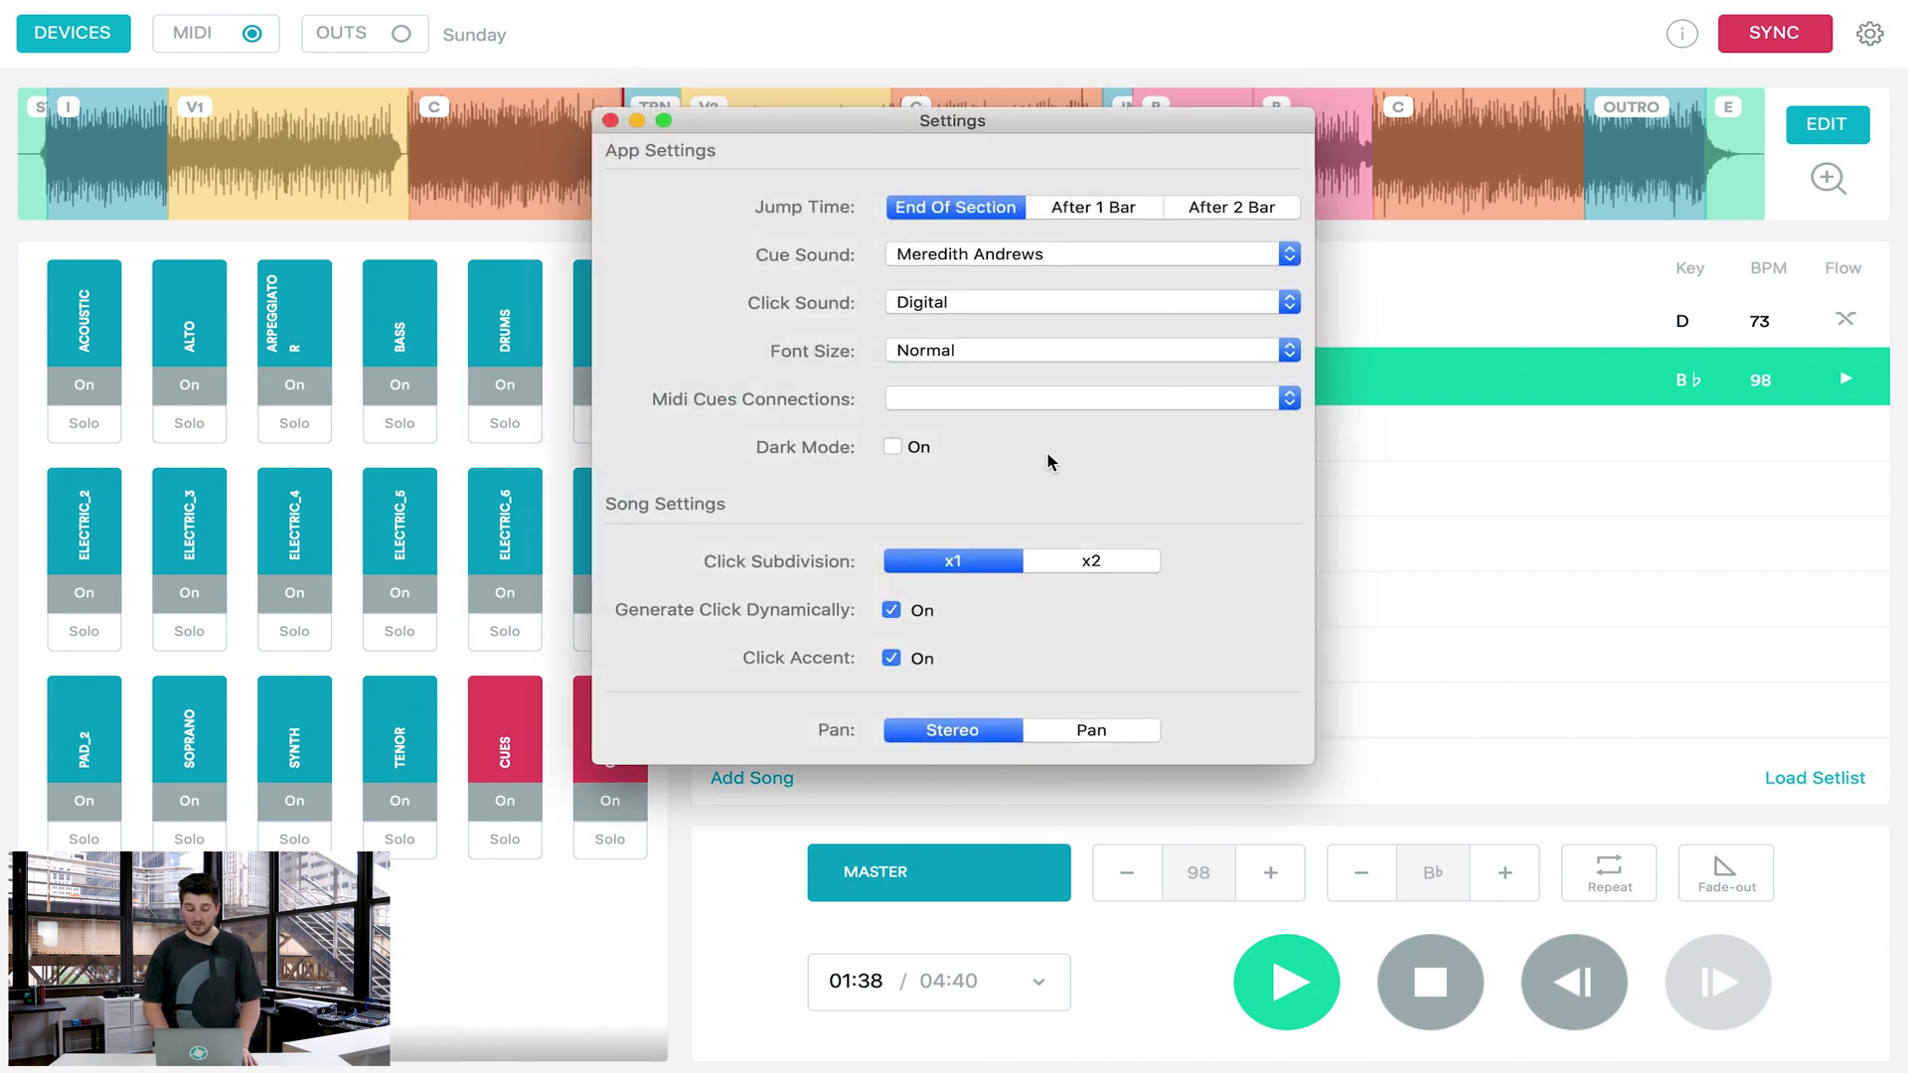
left_click(893, 448)
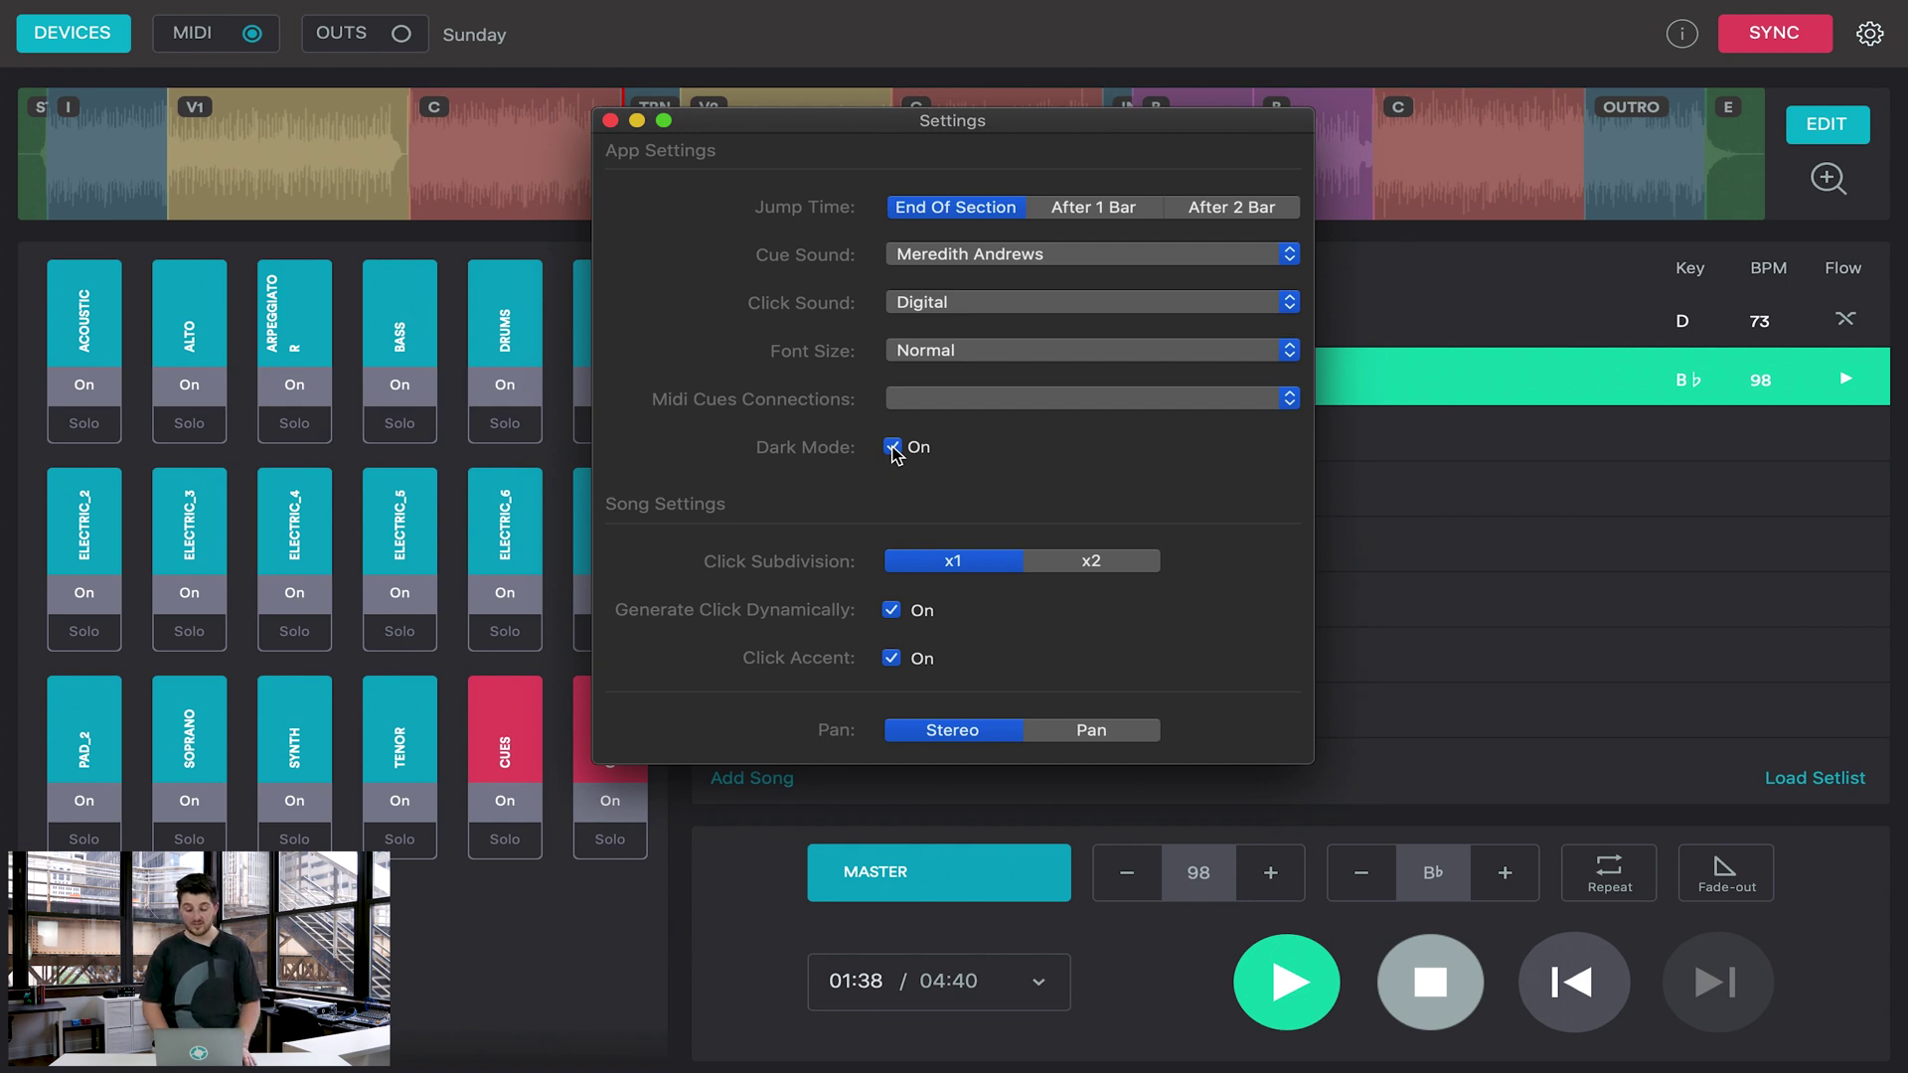
left_click(892, 448)
left_click(893, 448)
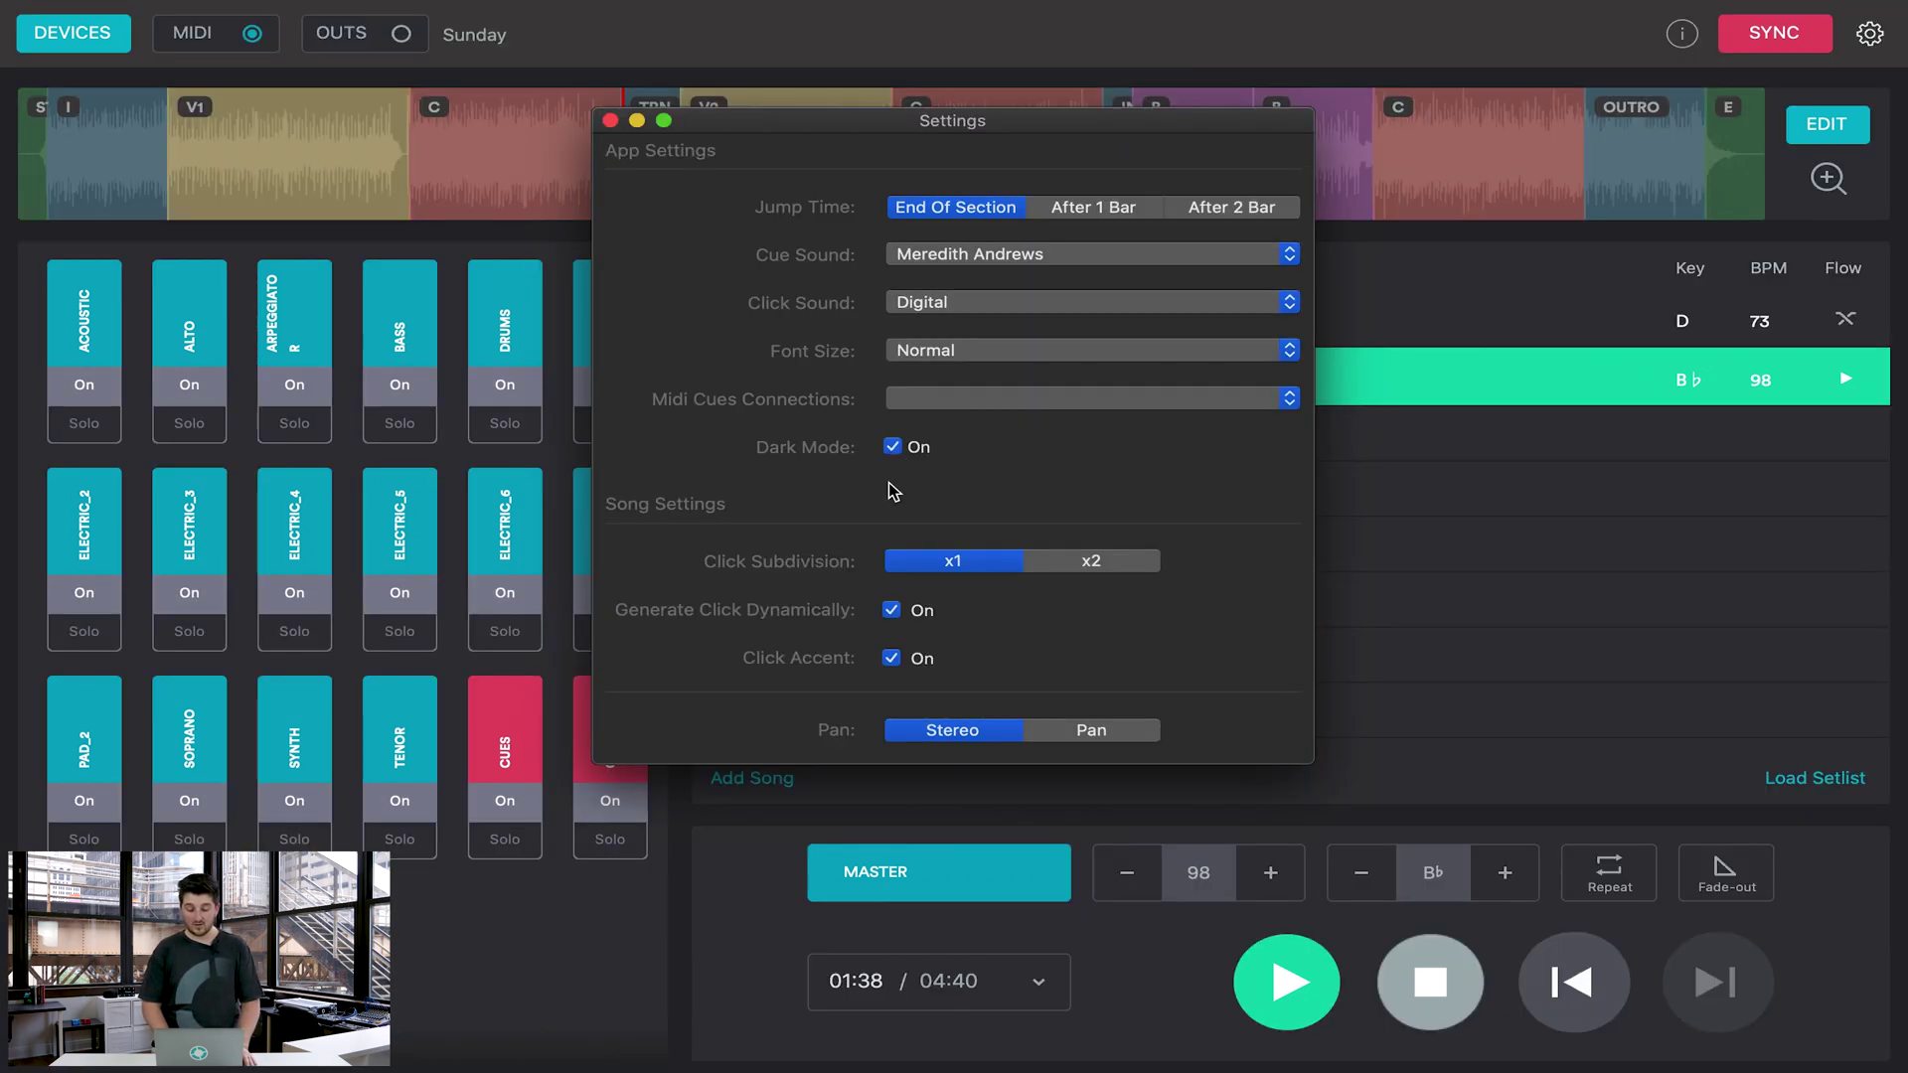
left_click(1082, 571)
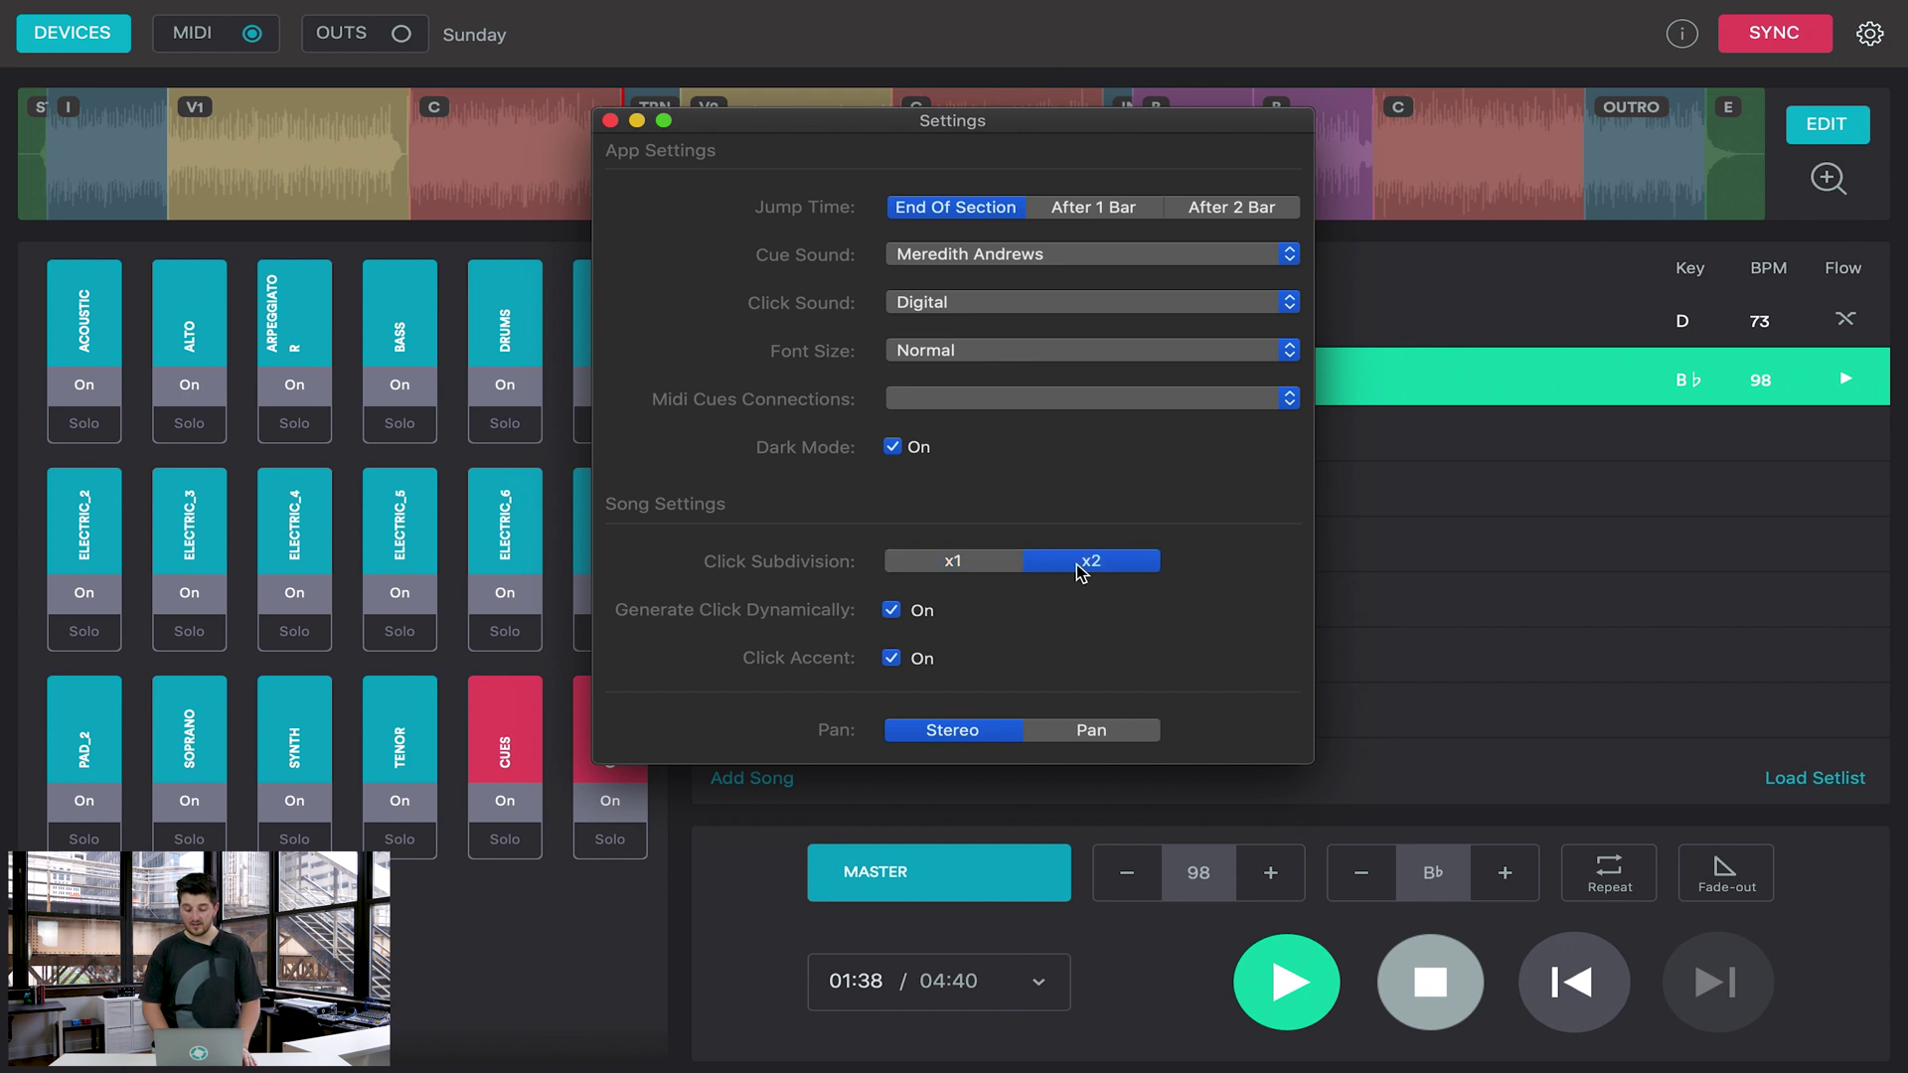